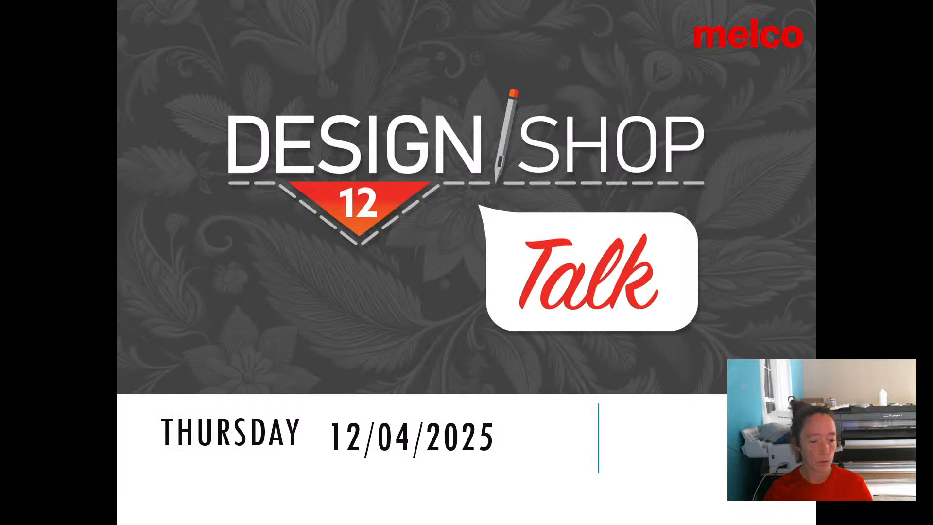
Show the questions slide and switch to the blank DesignShop Professional project.
{"action": "key", "text": "Right"}
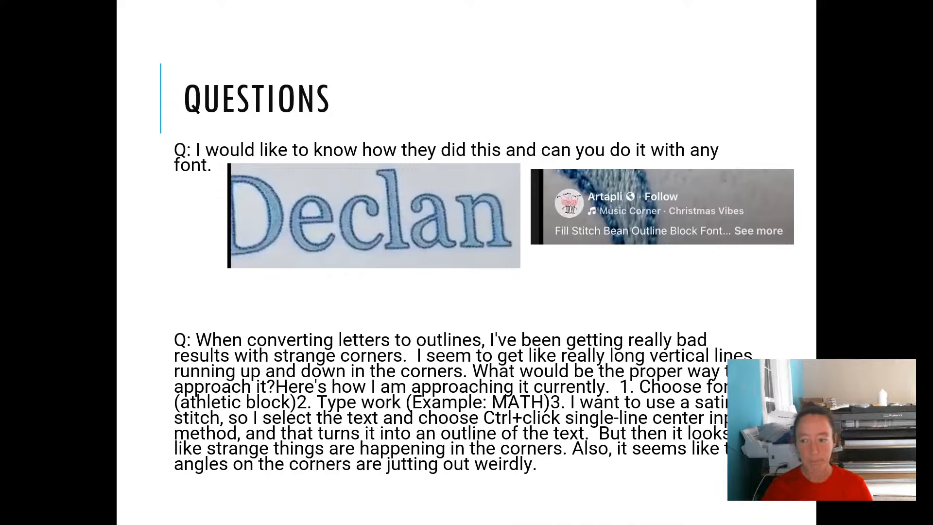
{"action": "key", "text": "alt+Tab"}
{"action": "left_click", "coordinate": [9, 30]}
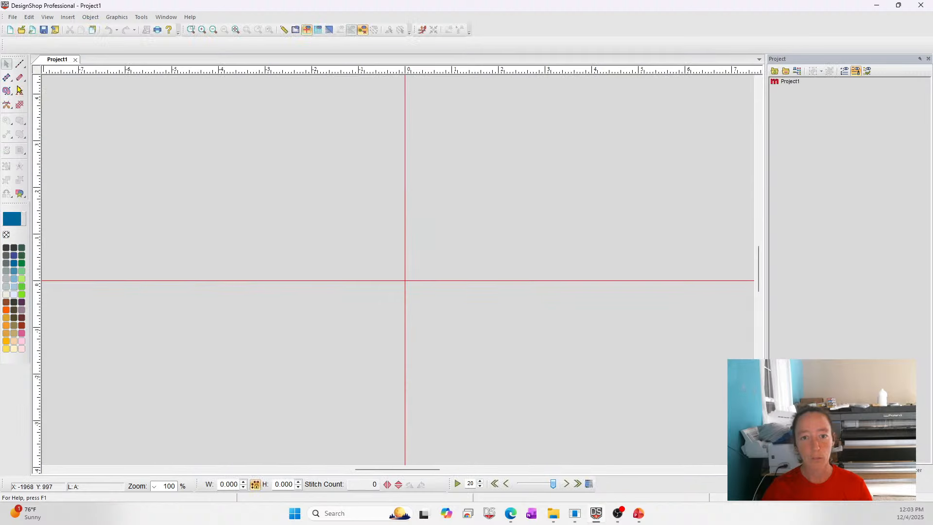
Create the lettering "Times" in the Times New Roman alphabet and color it Porcelain Blue.
{"action": "left_click", "coordinate": [19, 90]}
{"action": "left_click", "coordinate": [121, 45]}
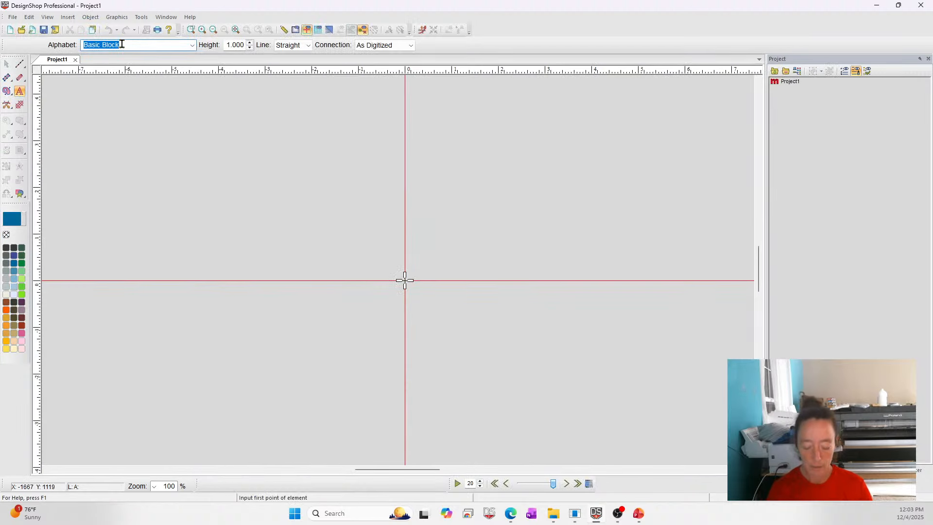
{"action": "type", "text": "tim"}
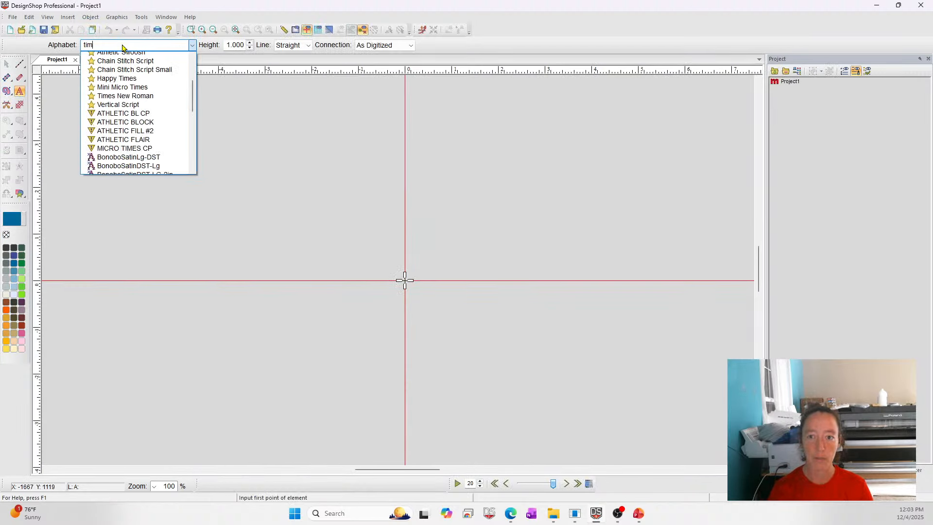
{"action": "left_click", "coordinate": [130, 81]}
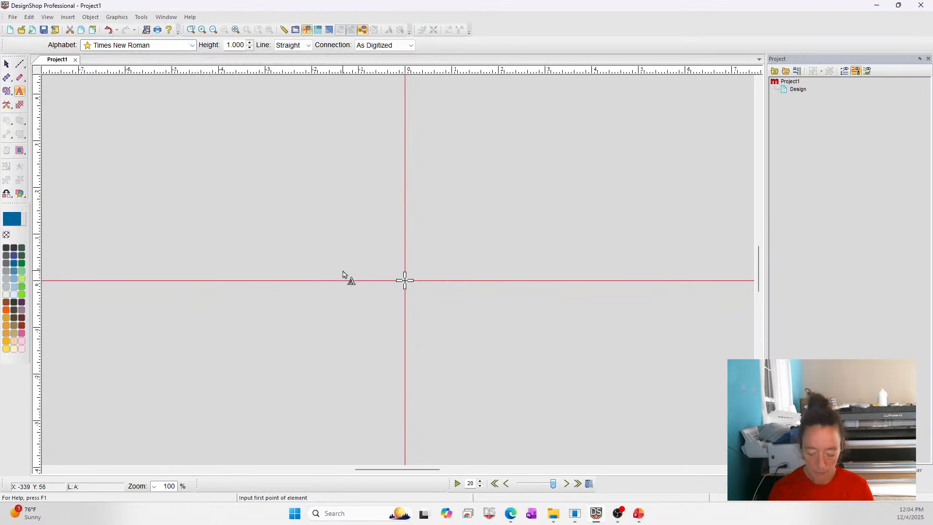
{"action": "type", "text": "Times"}
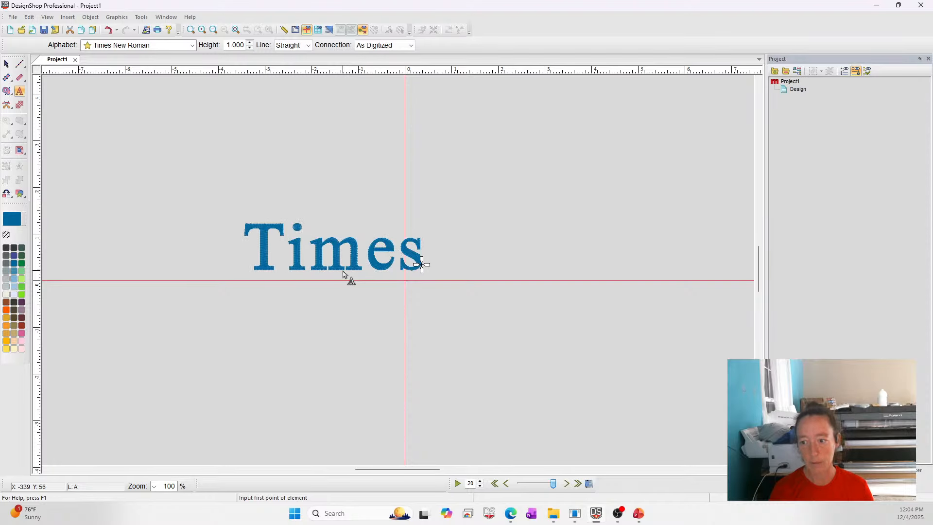
{"action": "key", "text": "Return"}
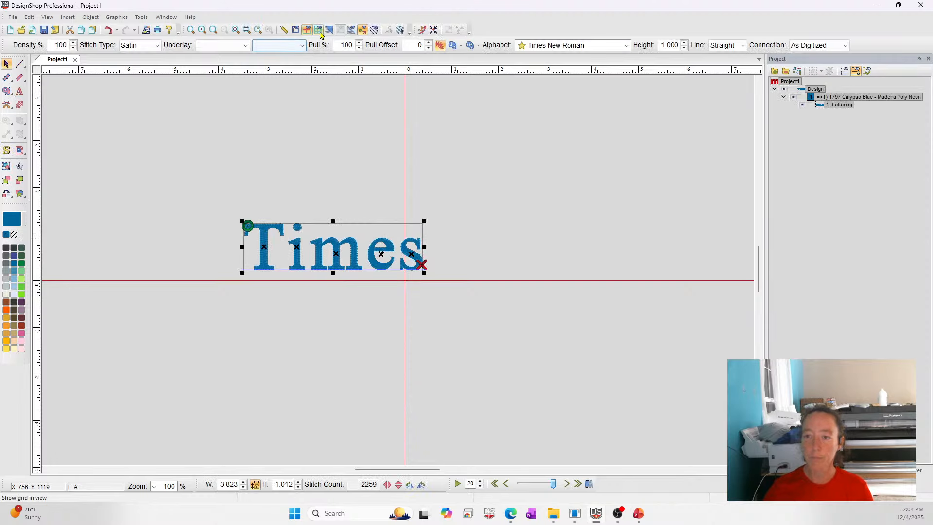
{"action": "left_click", "coordinate": [13, 276]}
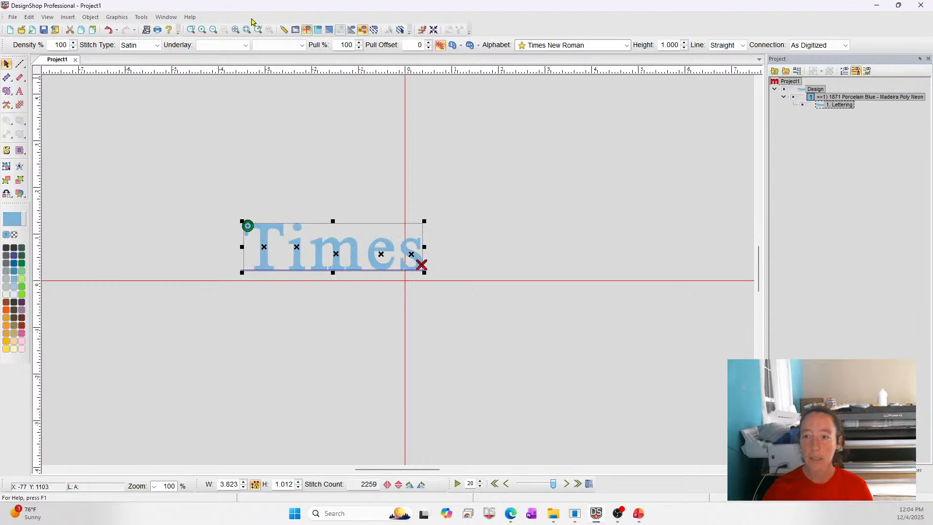
Open the lettering's properties, enable Auto Borders with the Walk Bean stitch type, and apply.
{"action": "right_click", "coordinate": [291, 251]}
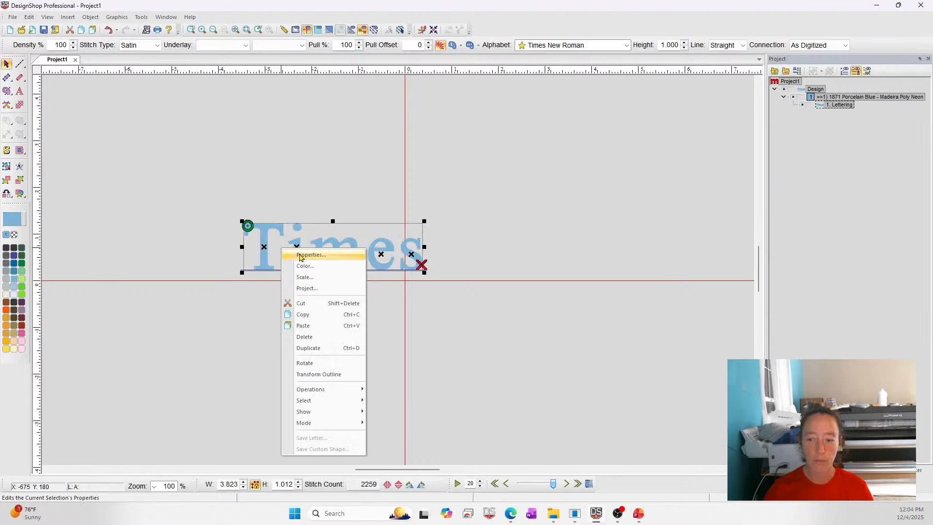
{"action": "left_click", "coordinate": [297, 254]}
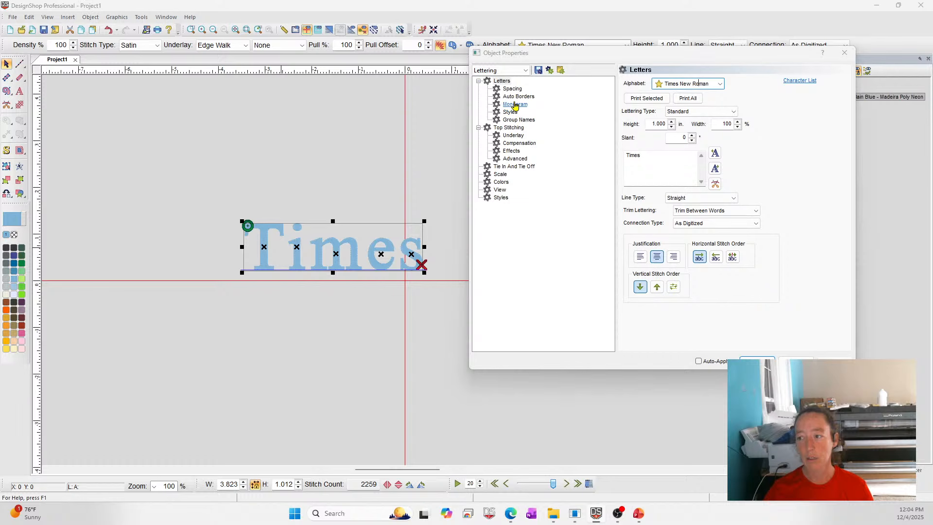
{"action": "left_click", "coordinate": [516, 97]}
{"action": "left_click", "coordinate": [625, 81]}
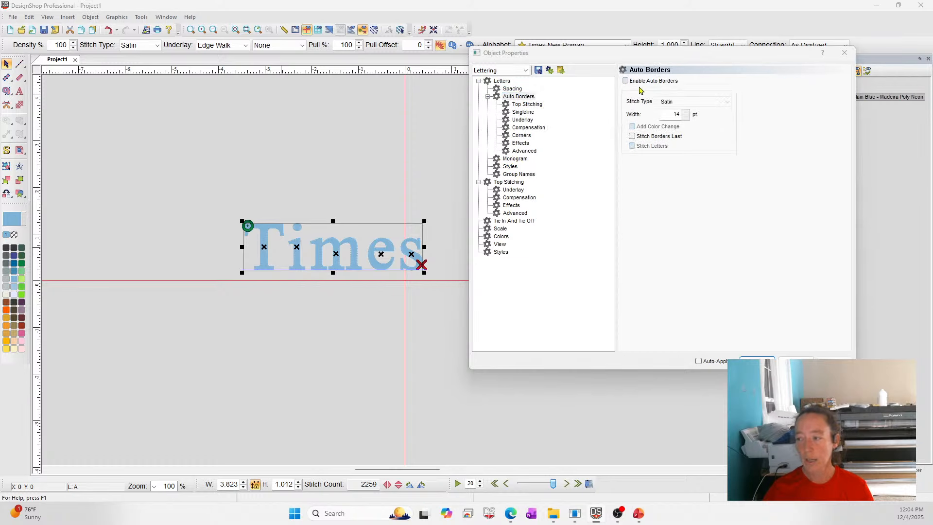
{"action": "left_click", "coordinate": [695, 102]}
{"action": "left_click", "coordinate": [683, 129]}
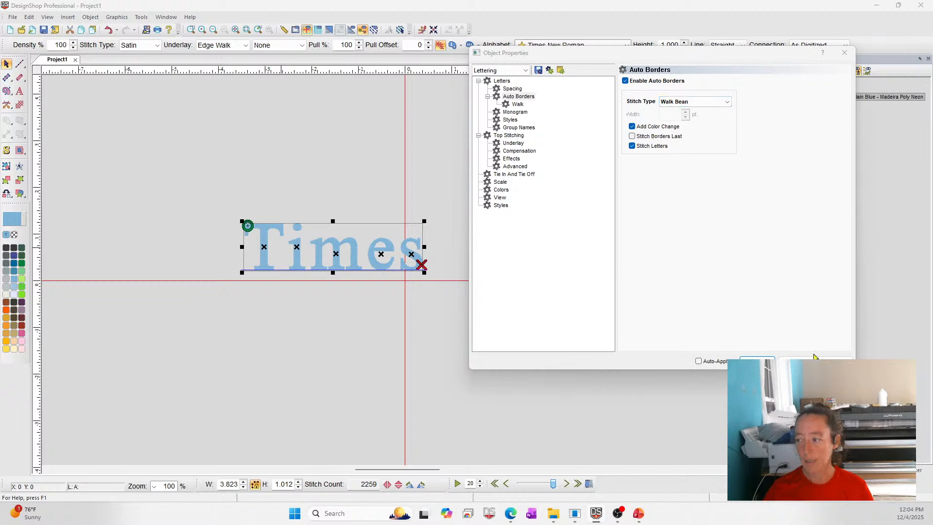
{"action": "left_click", "coordinate": [835, 362]}
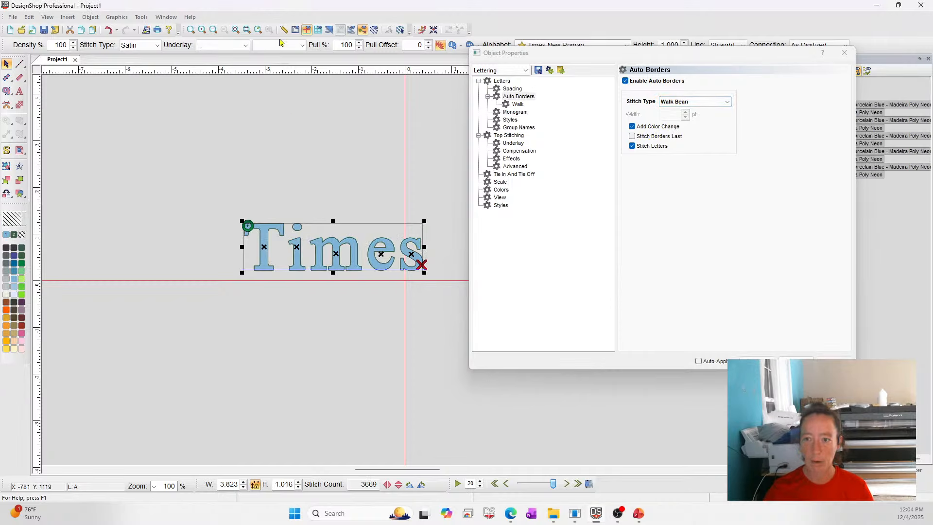
Turn on the realistic stitch view and pick the Bean border element in the object properties.
{"action": "left_click", "coordinate": [329, 30]}
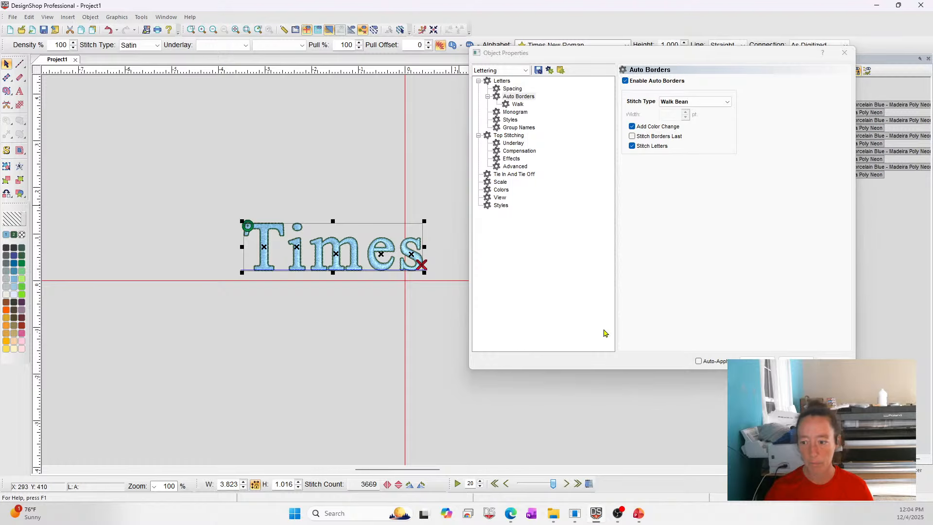
{"action": "left_click", "coordinate": [508, 70]}
{"action": "left_click", "coordinate": [510, 79]}
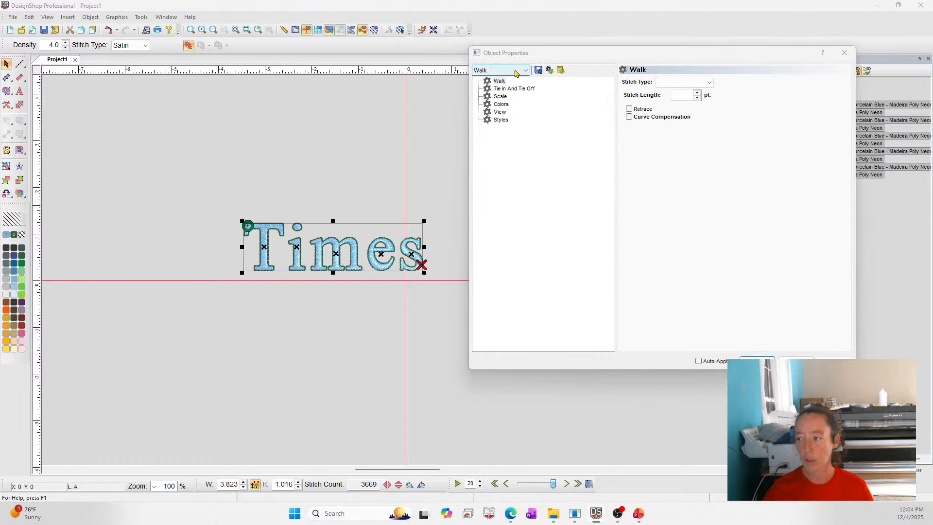
{"action": "left_click", "coordinate": [526, 71]}
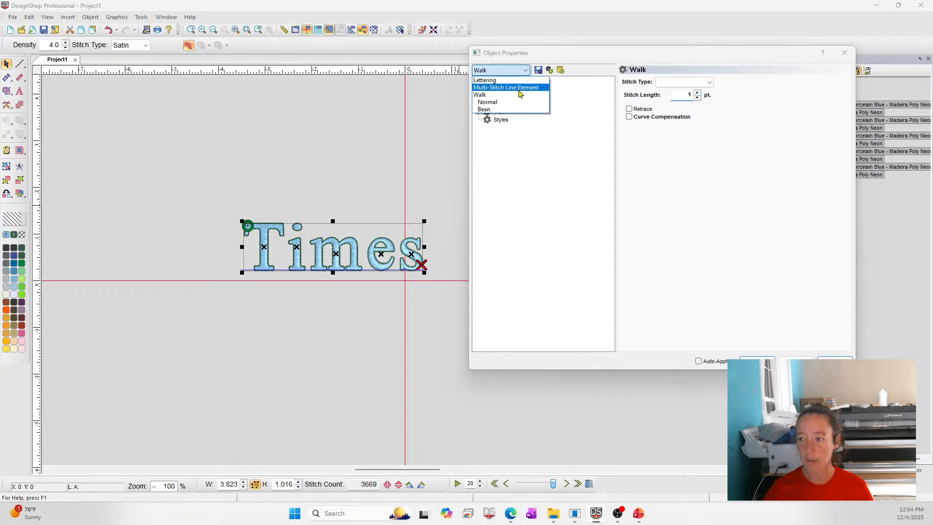
{"action": "left_click", "coordinate": [508, 107]}
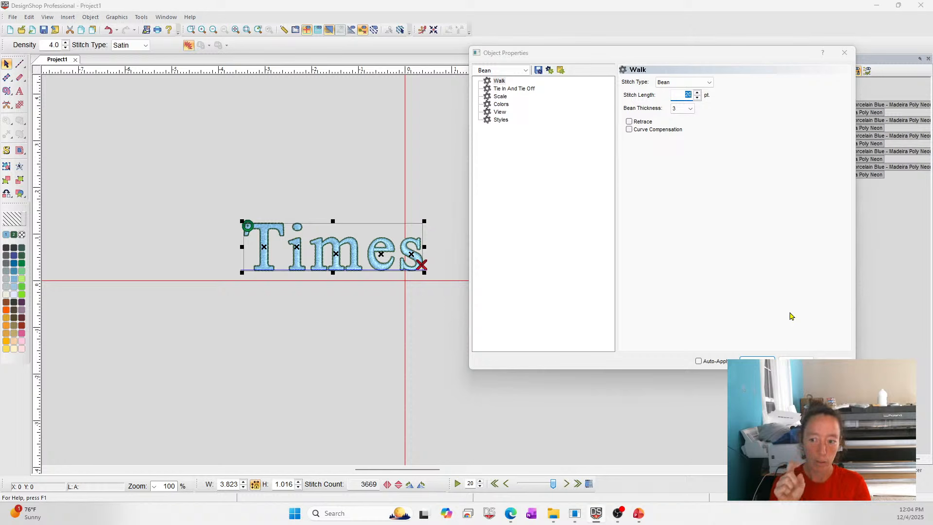
Zoom in on a letter's border and set the bean stitch length to 20 pt, then apply.
{"action": "left_click", "coordinate": [191, 30]}
{"action": "left_click_drag", "start_coordinate": [259, 238], "coordinate": [277, 255]}
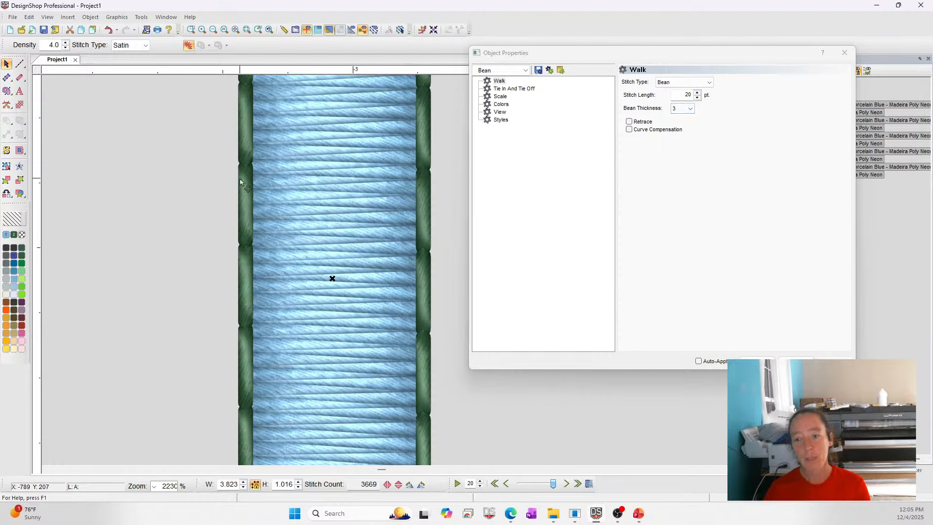
{"action": "double_click", "coordinate": [685, 94]}
{"action": "type", "text": "20"}
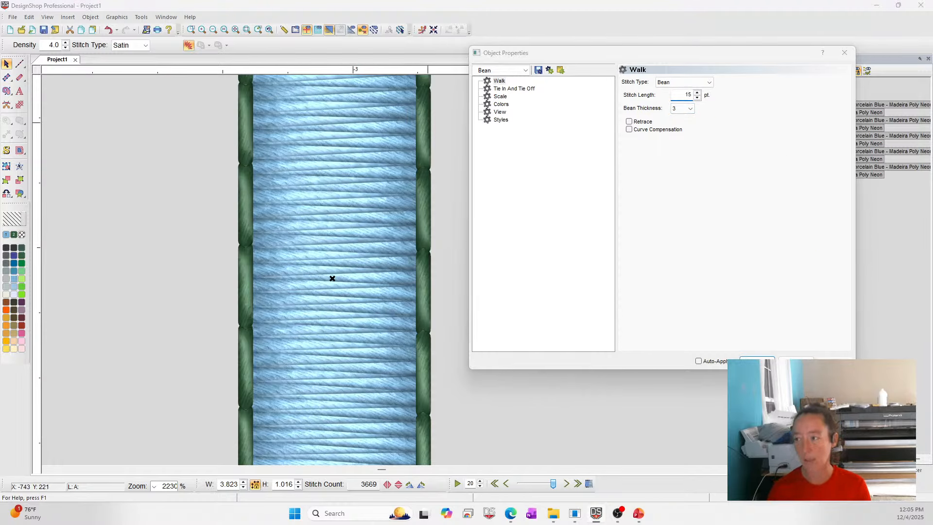
{"action": "key", "text": "Return"}
{"action": "left_click", "coordinate": [698, 98]}
{"action": "left_click", "coordinate": [698, 97]}
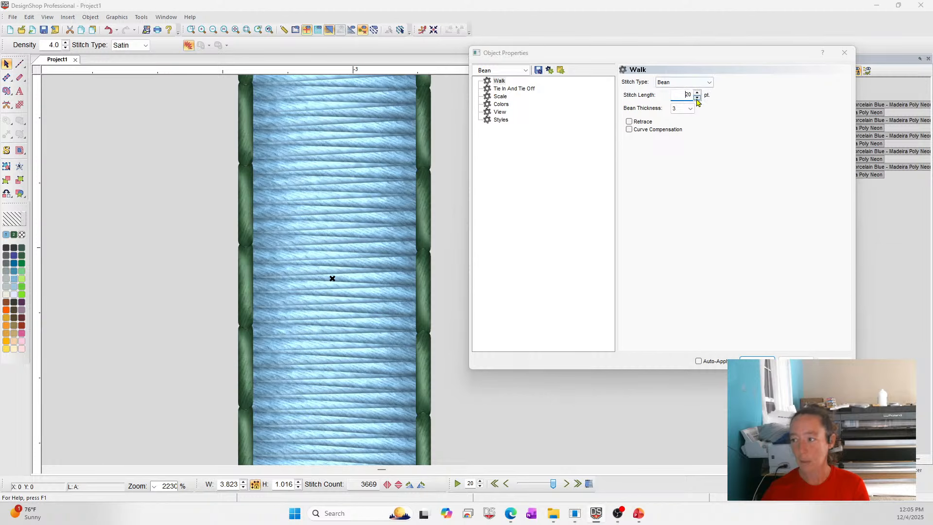
{"action": "left_click", "coordinate": [697, 98]}
{"action": "left_click", "coordinate": [835, 361]}
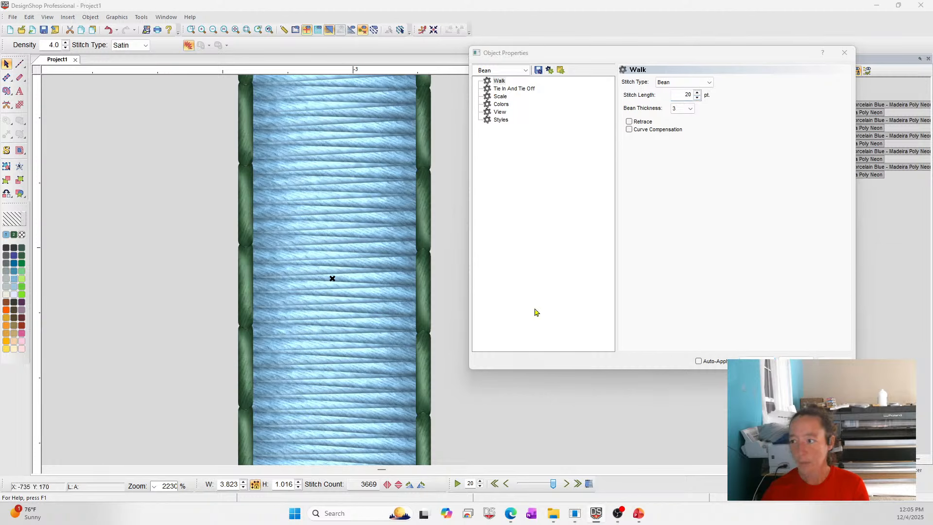
Switch to the Walk border elements, set their stitch type to Bean, and close the properties.
{"action": "left_click", "coordinate": [495, 73]}
{"action": "left_click", "coordinate": [486, 104]}
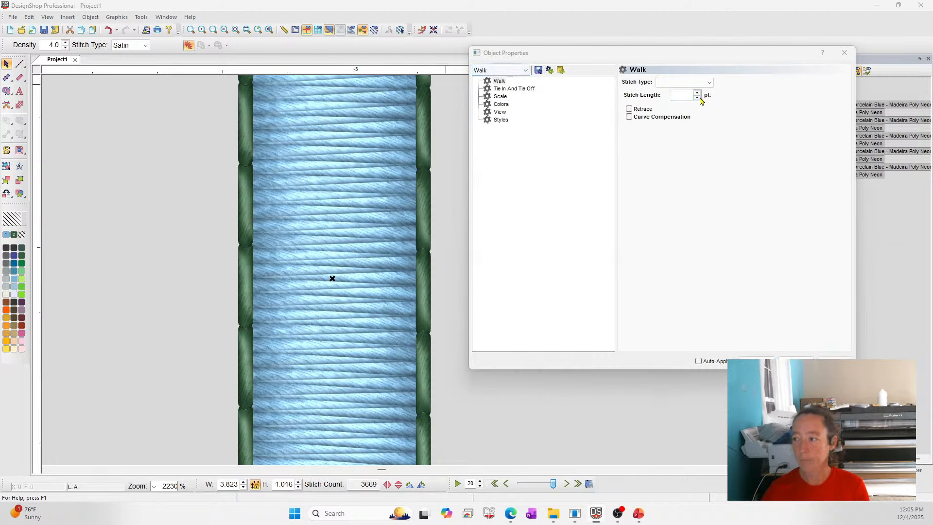
{"action": "left_click", "coordinate": [706, 82]}
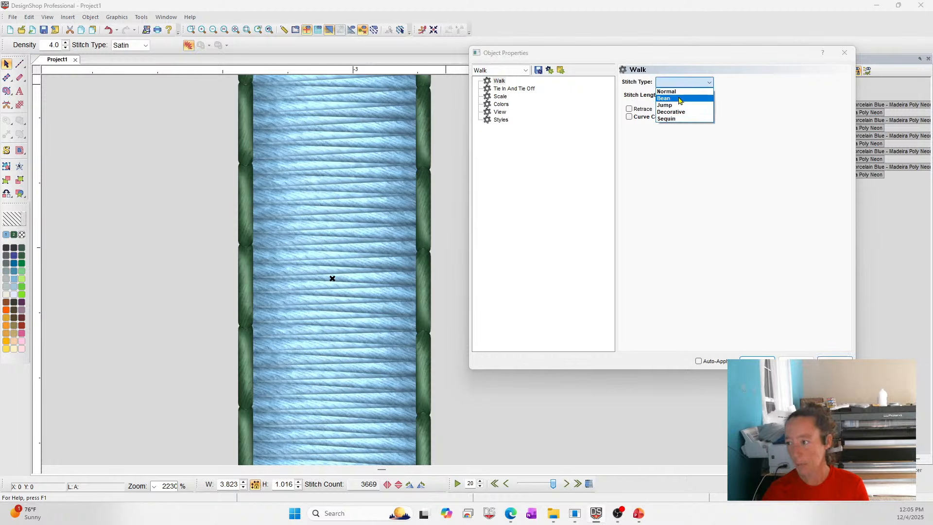
{"action": "left_click", "coordinate": [677, 107]}
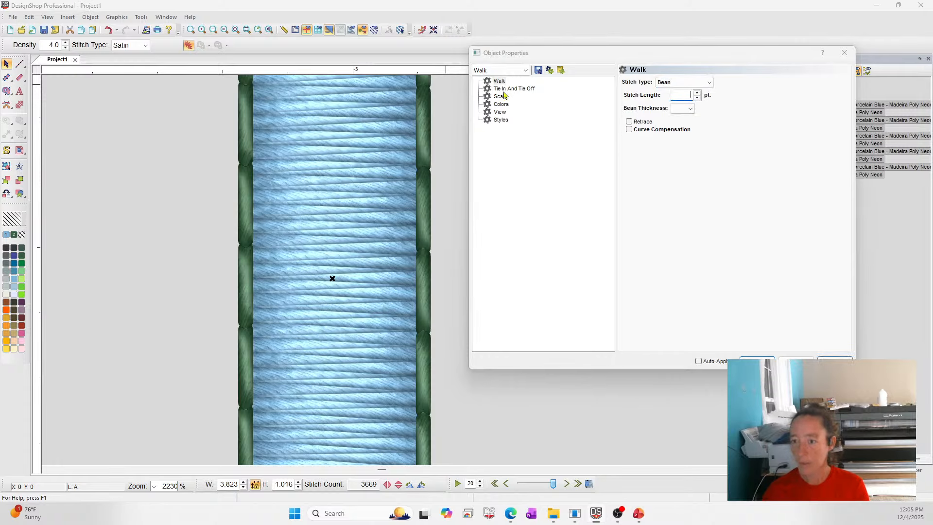
{"action": "left_click", "coordinate": [236, 31]}
{"action": "left_click", "coordinate": [686, 95]}
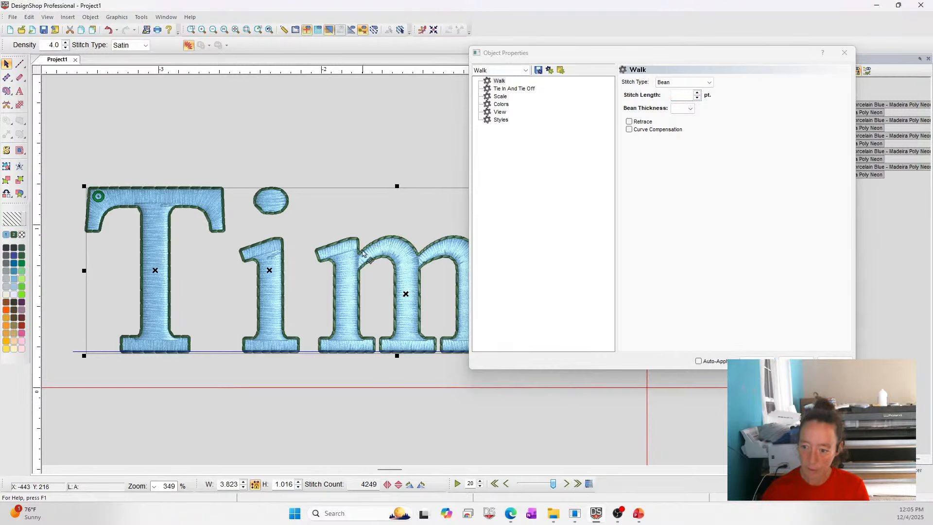
{"action": "left_click", "coordinate": [767, 362]}
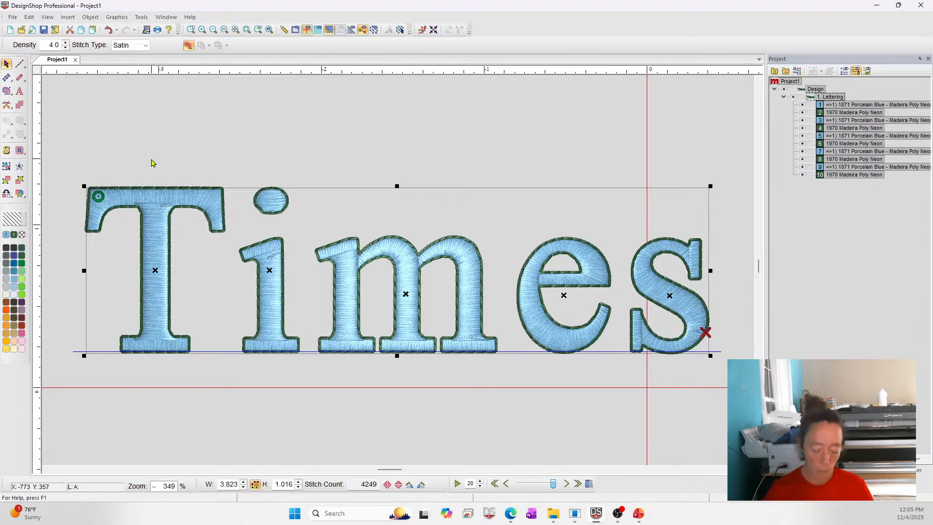
Reopen the lettering properties and turn off Enable Auto Borders, applying the change.
{"action": "right_click", "coordinate": [145, 262]}
{"action": "left_click", "coordinate": [152, 270]}
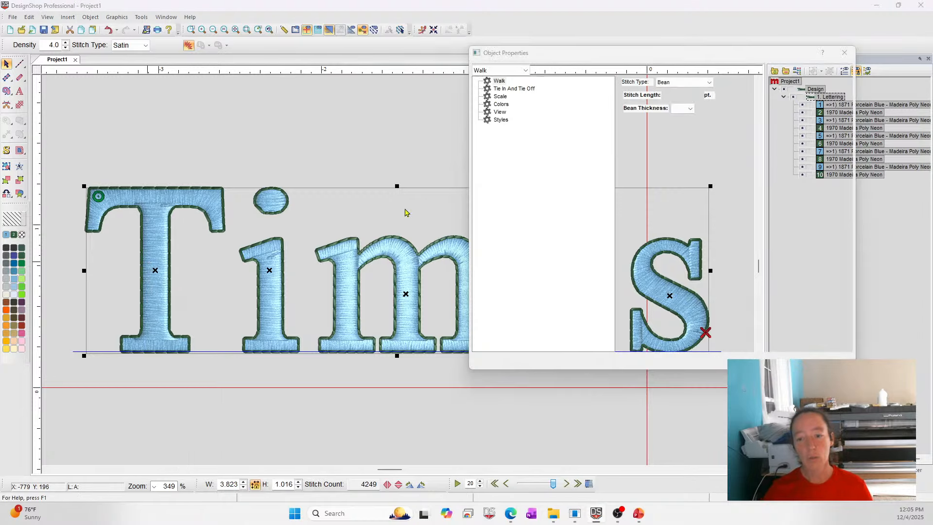
{"action": "left_click", "coordinate": [506, 71]}
{"action": "left_click", "coordinate": [491, 77]}
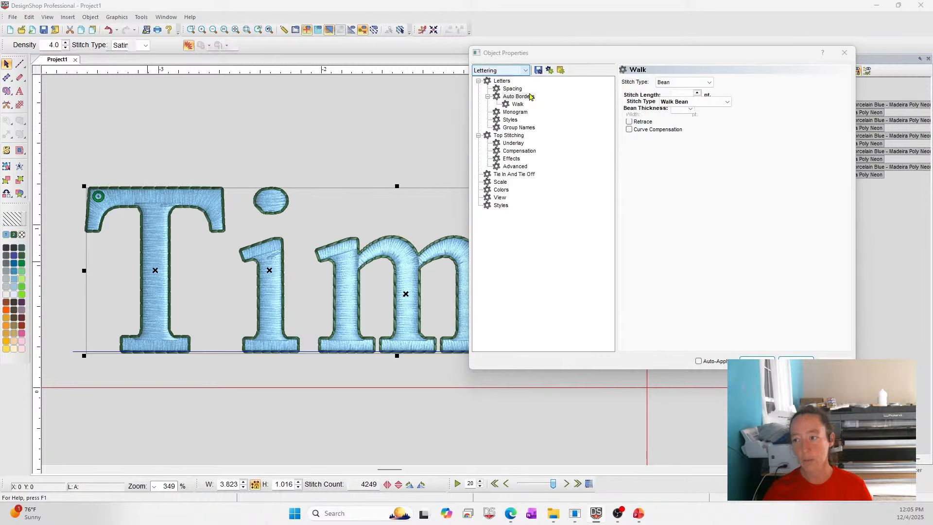
{"action": "left_click", "coordinate": [516, 97]}
{"action": "left_click", "coordinate": [627, 81]}
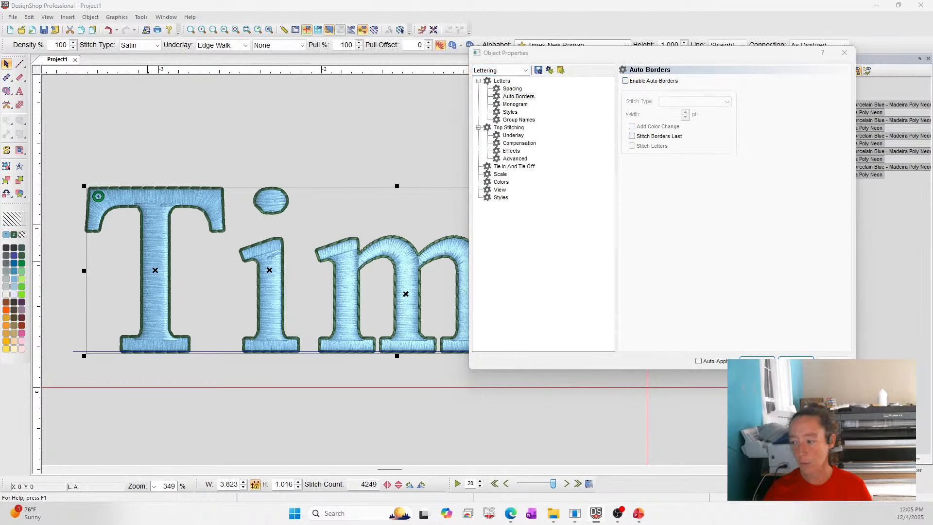
{"action": "left_click", "coordinate": [796, 363]}
{"action": "left_click", "coordinate": [157, 130]}
{"action": "left_click", "coordinate": [153, 210]}
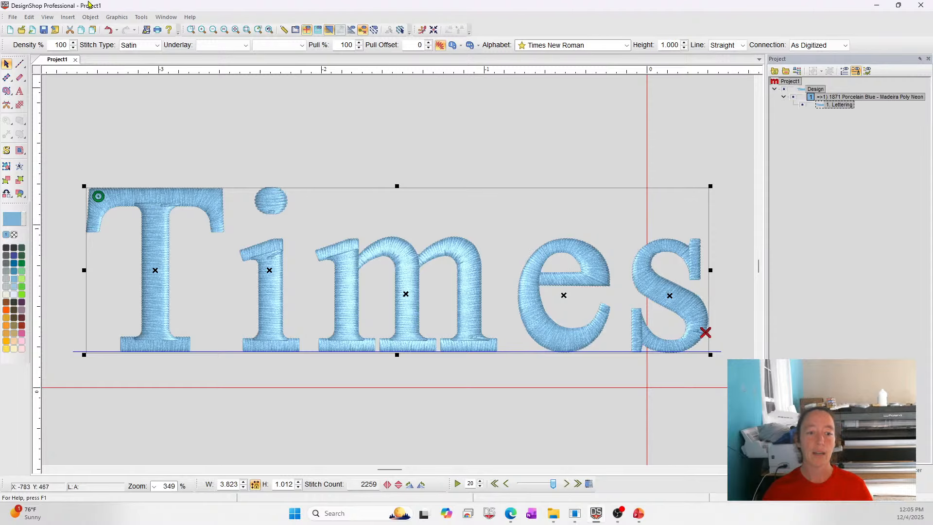
Generate walk outlines around the letters and color them Harbor Green.
{"action": "left_click", "coordinate": [23, 67]}
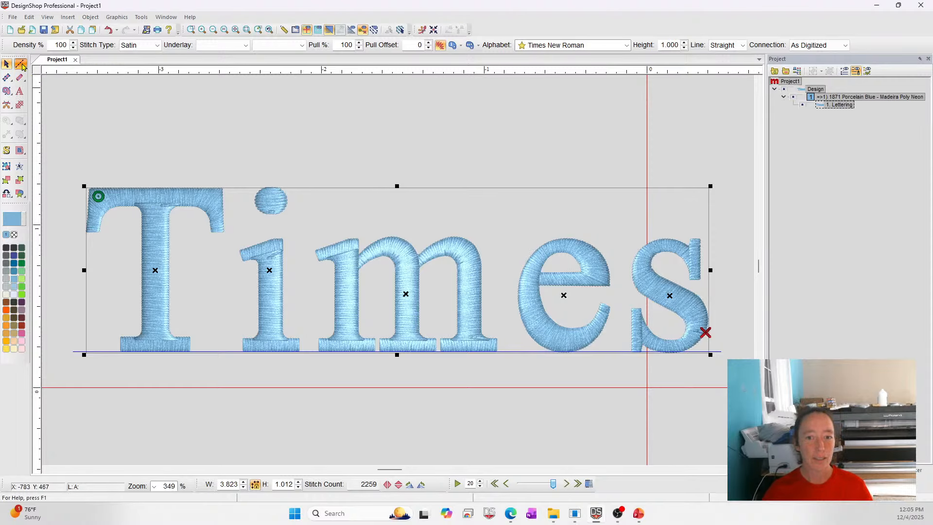
{"action": "left_click", "coordinate": [22, 248]}
{"action": "left_click", "coordinate": [785, 112]}
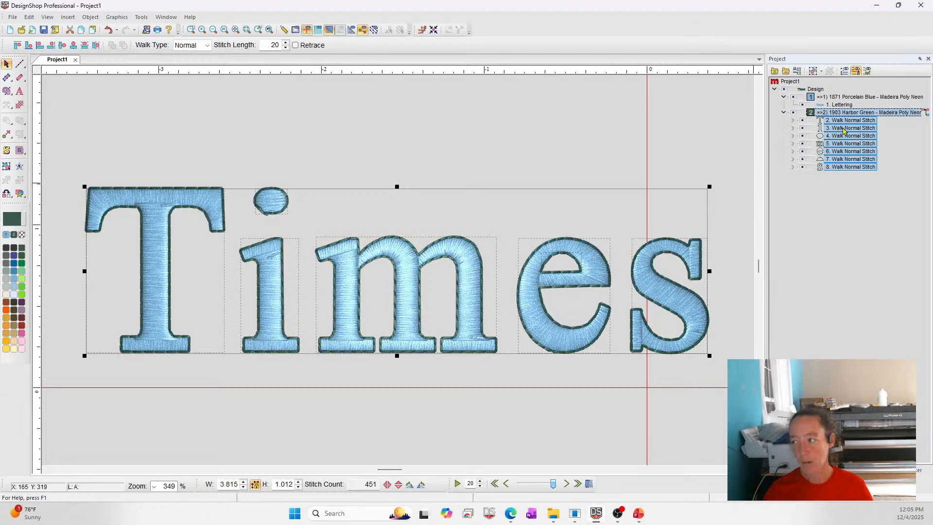
Select the green outline stitches and change their walk type to Bean.
{"action": "left_click", "coordinate": [827, 106]}
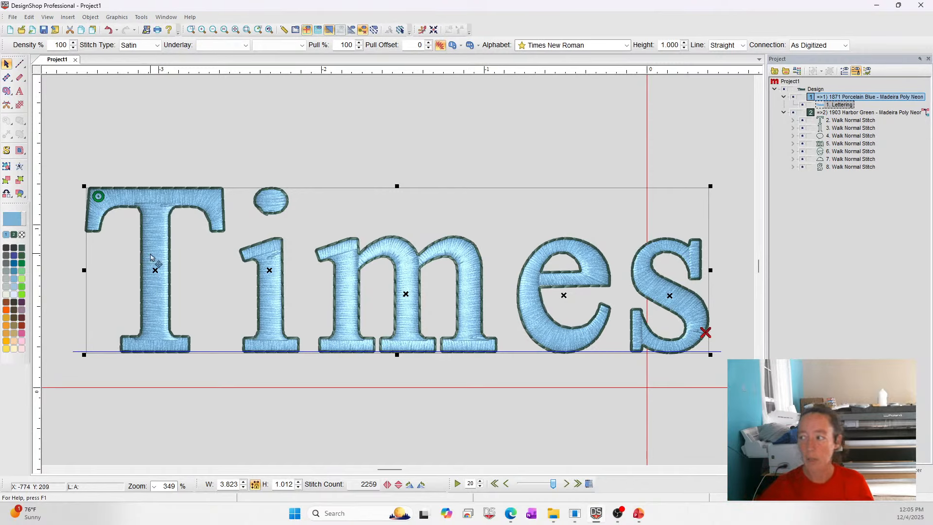
{"action": "left_click", "coordinate": [810, 112]}
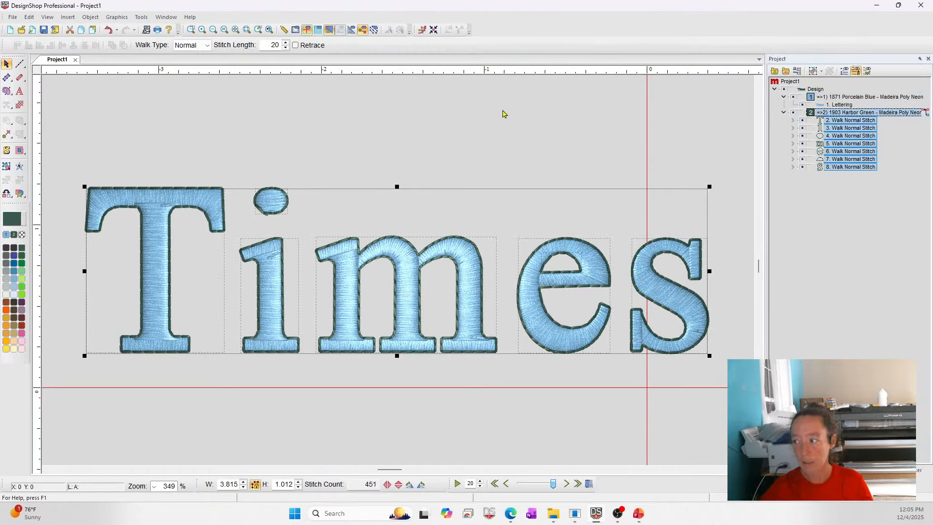
{"action": "left_click", "coordinate": [206, 45]}
{"action": "left_click", "coordinate": [195, 62]}
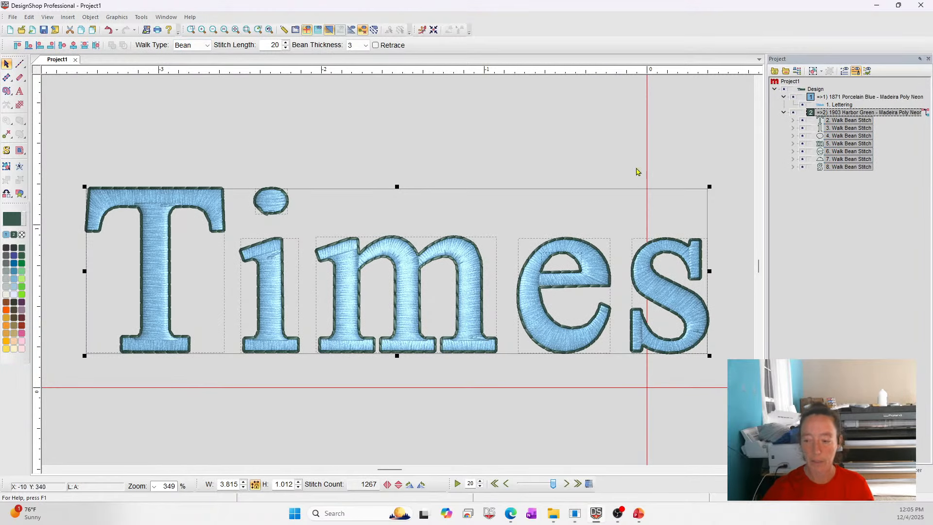
{"action": "left_click", "coordinate": [829, 104]}
{"action": "left_click", "coordinate": [834, 116]}
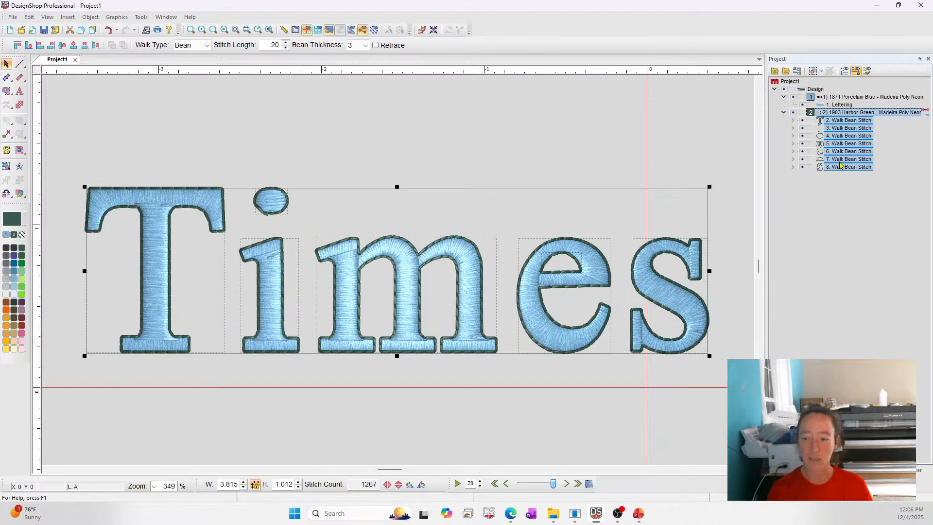
{"action": "left_click", "coordinate": [840, 105]}
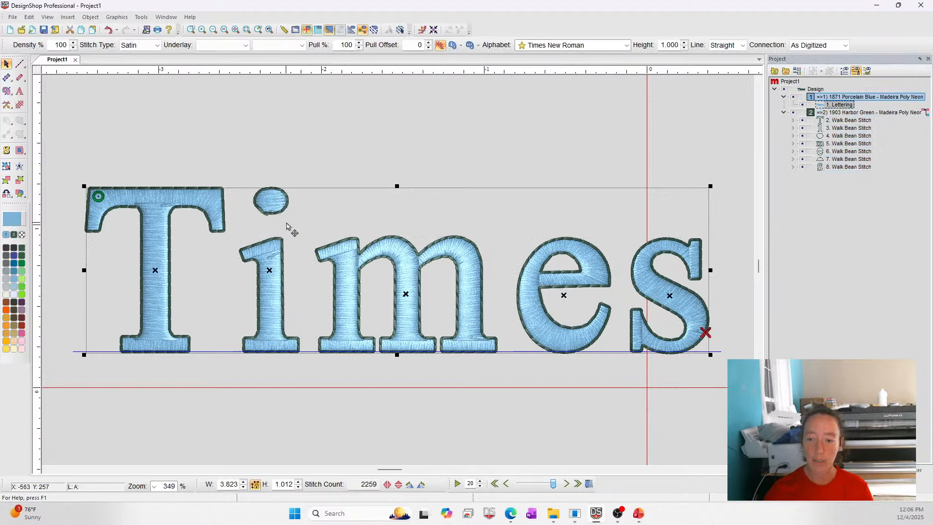
{"action": "right_click", "coordinate": [312, 210]}
{"action": "left_click", "coordinate": [331, 215]}
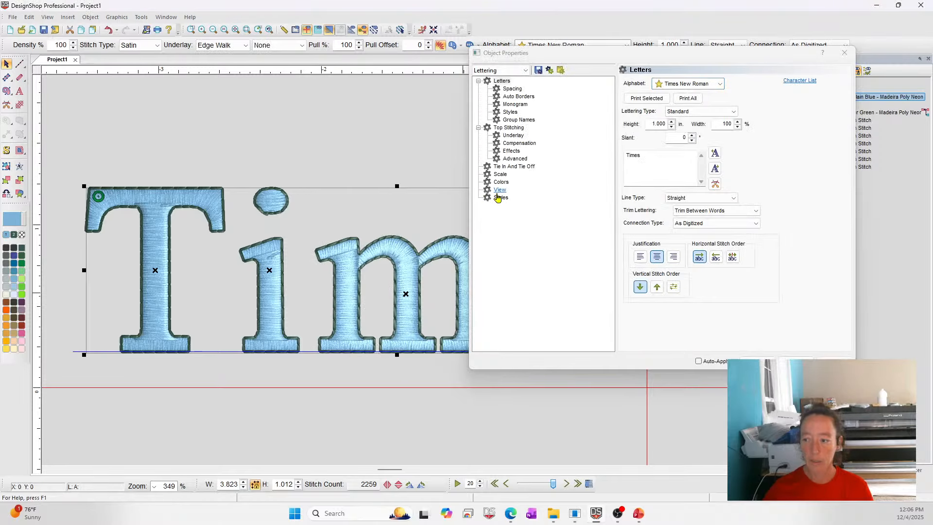
{"action": "left_click", "coordinate": [798, 360]}
Convert the lettering object to wireframe elements.
{"action": "right_click", "coordinate": [849, 101]}
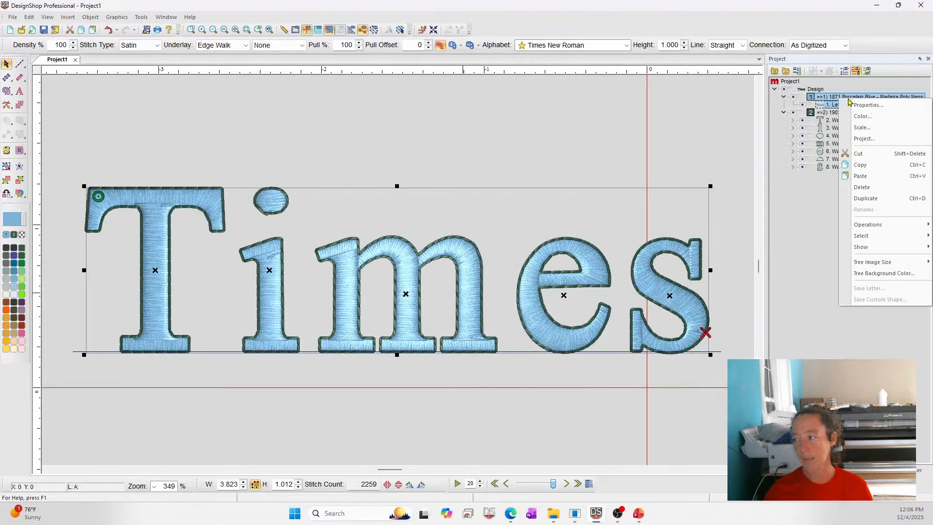
{"action": "mouse_move", "coordinate": [870, 225]}
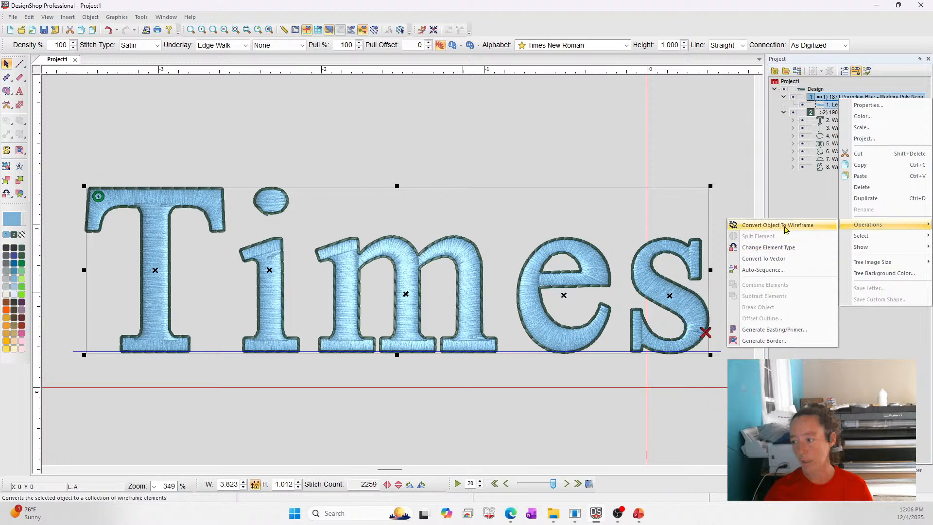
{"action": "left_click", "coordinate": [786, 226]}
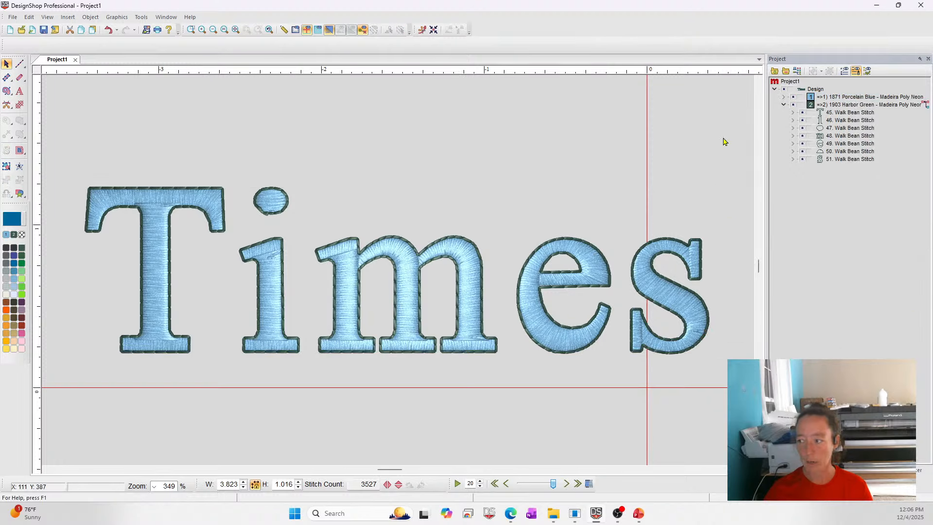
Reorder the T and i outline stitches so each follows its own letter's fill in the sequence.
{"action": "left_click", "coordinate": [785, 98]}
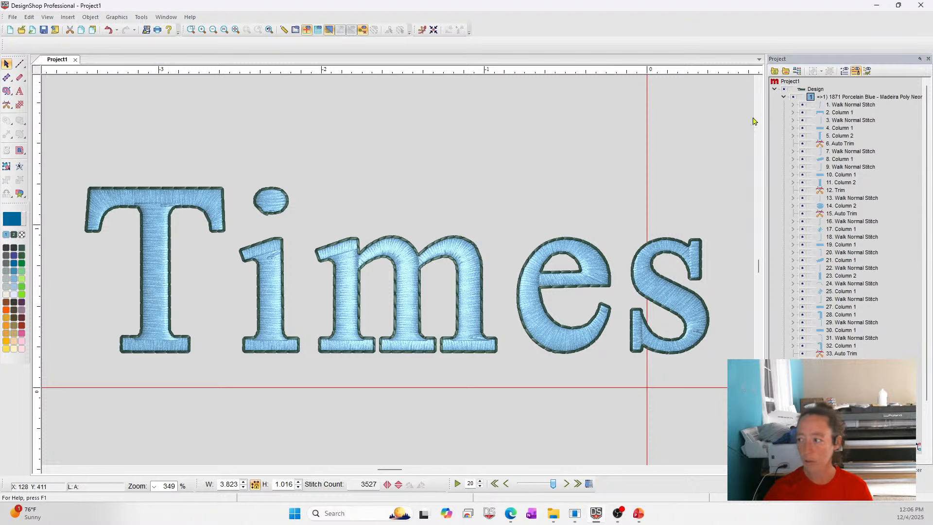
{"action": "left_click", "coordinate": [786, 72]}
{"action": "left_click_drag", "start_coordinate": [63, 164], "coordinate": [240, 408]}
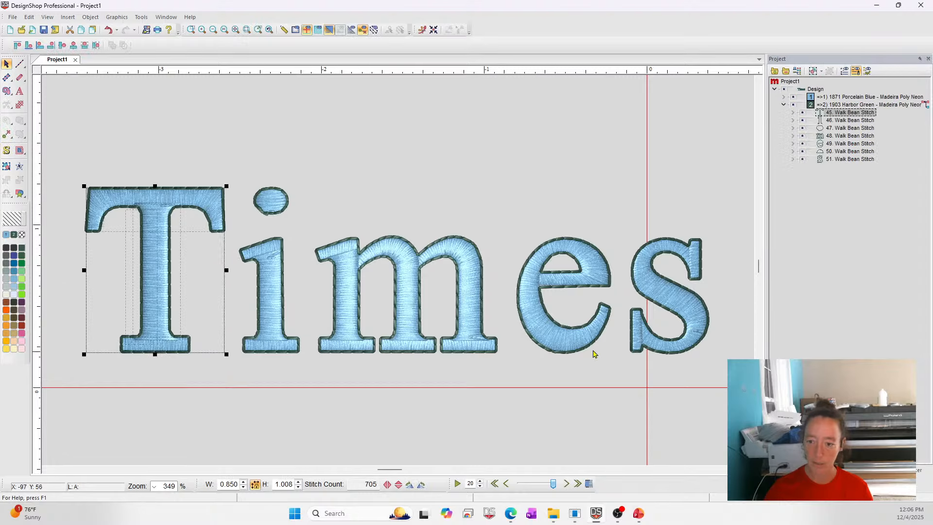
{"action": "left_click_drag", "start_coordinate": [830, 114], "coordinate": [833, 163]}
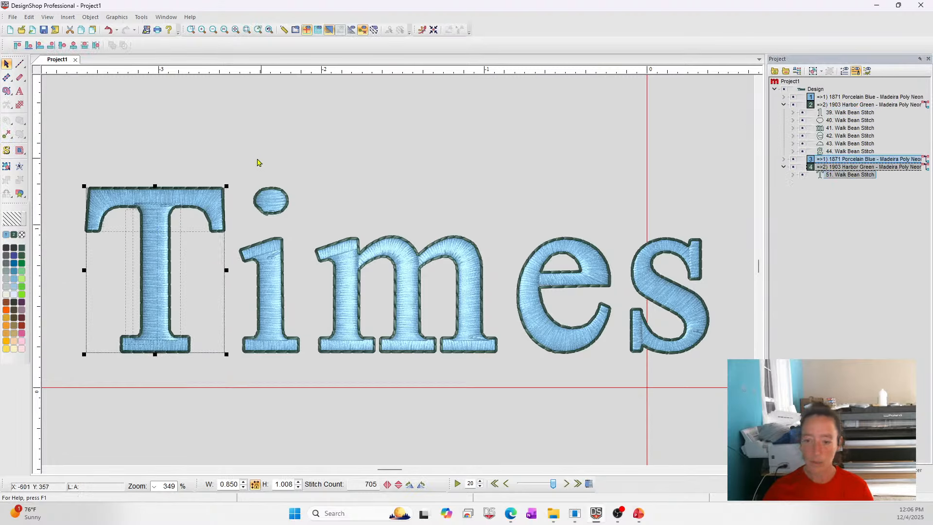
{"action": "left_click_drag", "start_coordinate": [231, 161], "coordinate": [327, 392]}
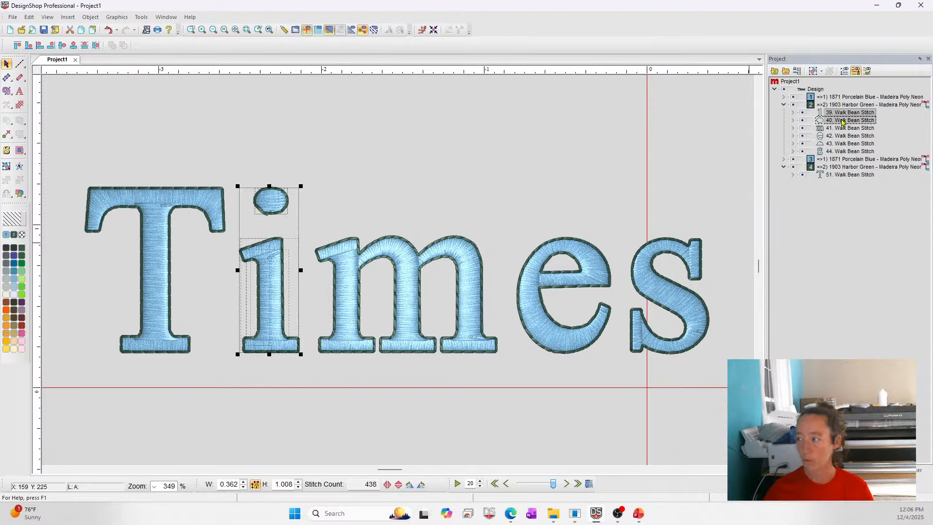
{"action": "left_click_drag", "start_coordinate": [842, 121], "coordinate": [837, 177]}
Reorder the m, e and s outline stitches so each follows its own letter's fill in the sequence.
{"action": "left_click_drag", "start_coordinate": [303, 162], "coordinate": [512, 423]}
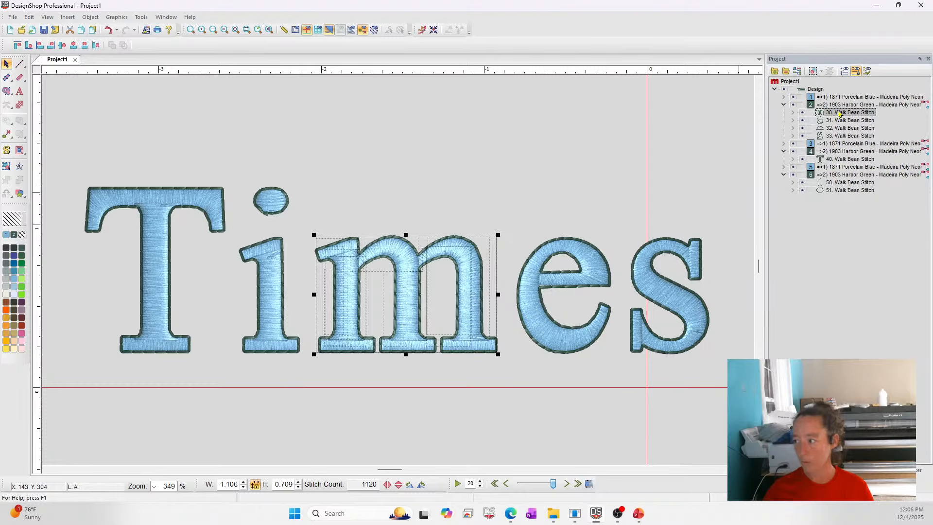
{"action": "left_click_drag", "start_coordinate": [839, 114], "coordinate": [854, 195]}
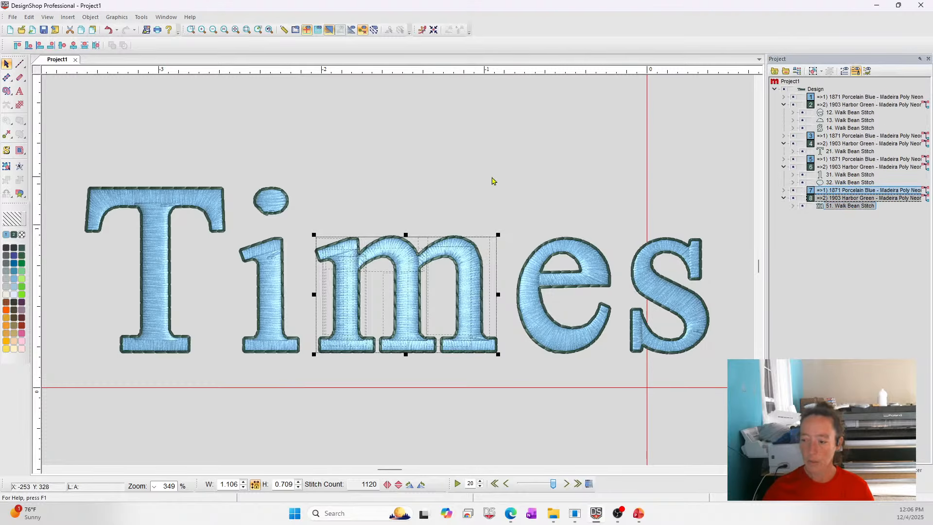
{"action": "left_click_drag", "start_coordinate": [499, 177], "coordinate": [604, 398]}
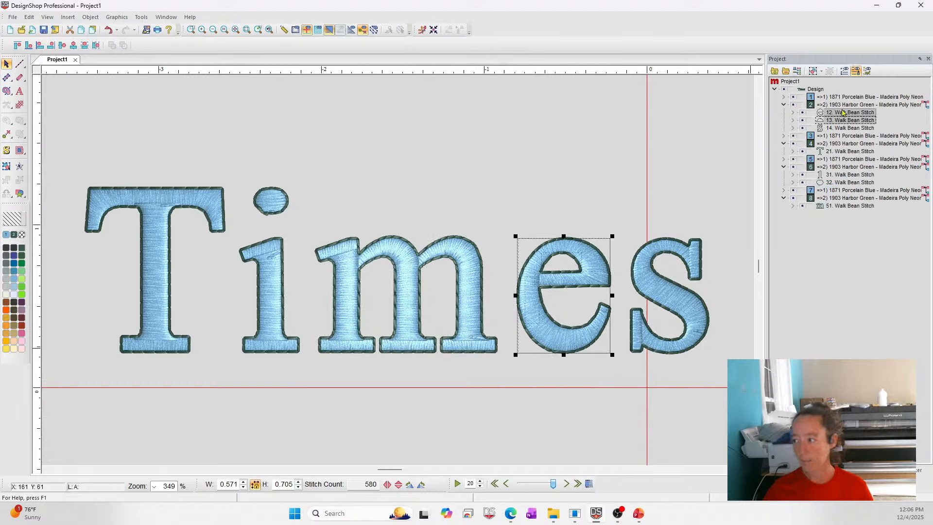
{"action": "left_click_drag", "start_coordinate": [843, 113], "coordinate": [848, 114]}
{"action": "left_click_drag", "start_coordinate": [848, 214], "coordinate": [851, 217]}
{"action": "left_click_drag", "start_coordinate": [626, 204], "coordinate": [753, 418]}
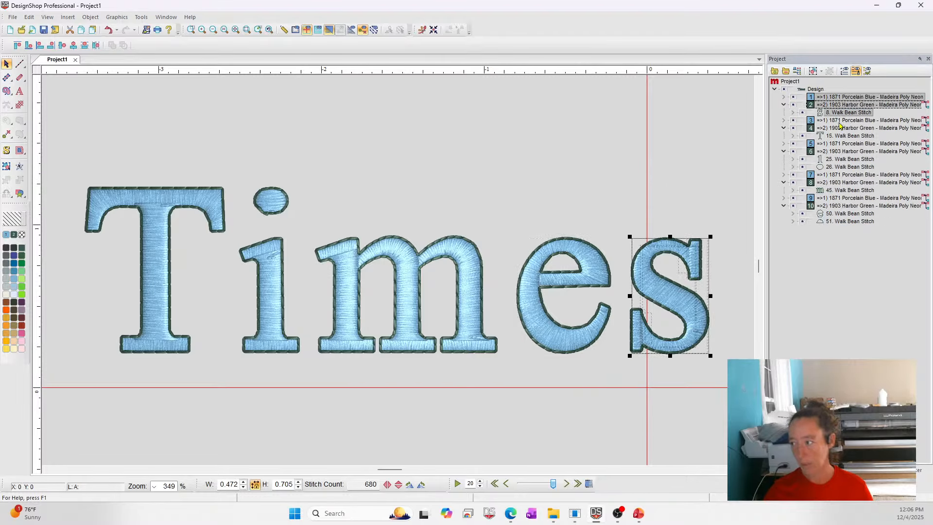
{"action": "left_click_drag", "start_coordinate": [848, 103], "coordinate": [851, 225]}
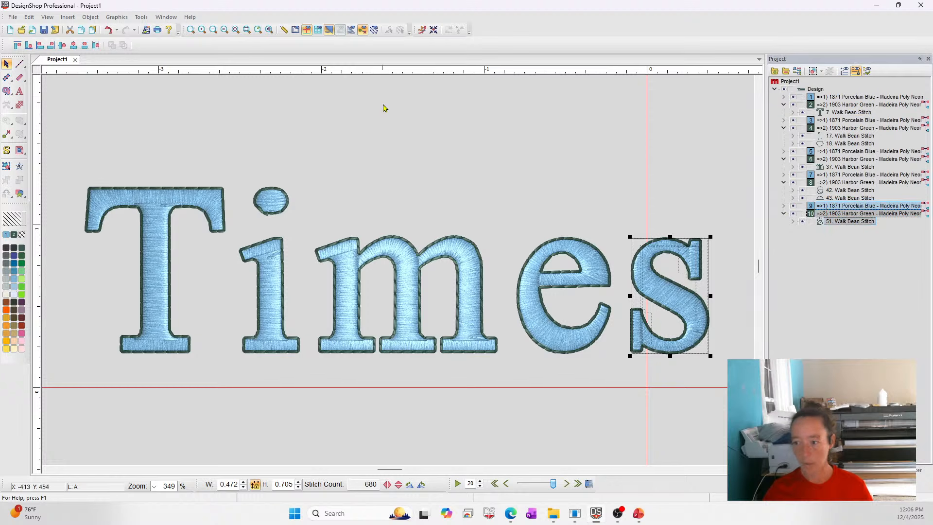
Select each letter's bean outline in turn to check the new stitching order.
{"action": "left_click", "coordinate": [394, 131]}
{"action": "left_click", "coordinate": [830, 102]}
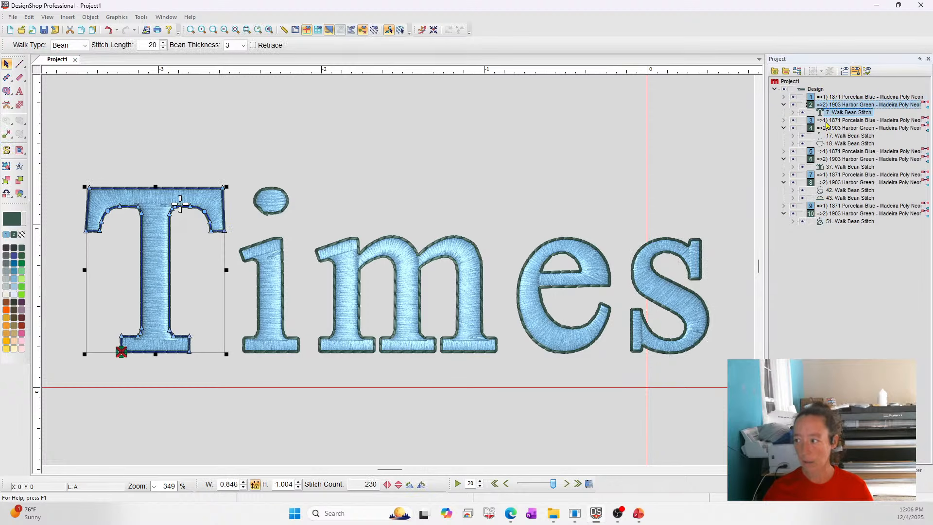
{"action": "left_click", "coordinate": [826, 130]}
{"action": "left_click", "coordinate": [826, 130]}
{"action": "left_click", "coordinate": [826, 151]}
{"action": "left_click", "coordinate": [827, 160]}
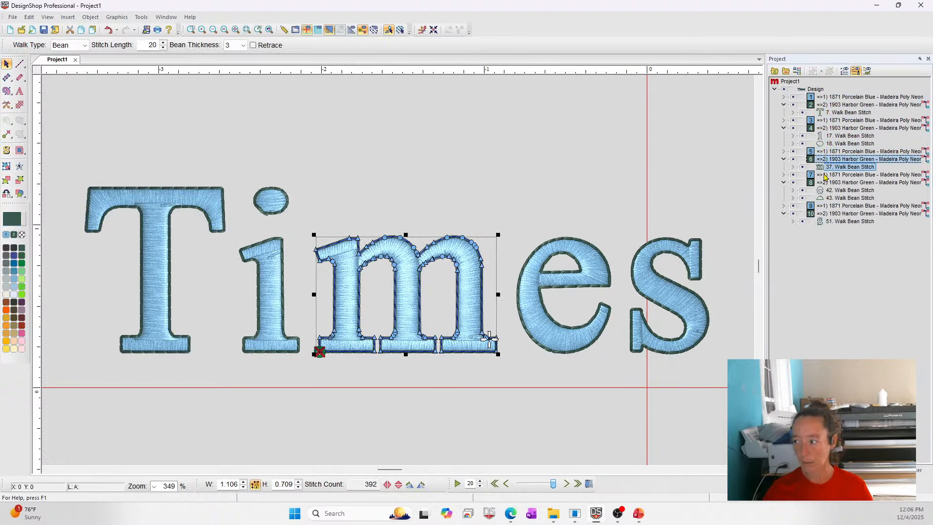
{"action": "left_click", "coordinate": [827, 176]}
{"action": "left_click", "coordinate": [403, 137]}
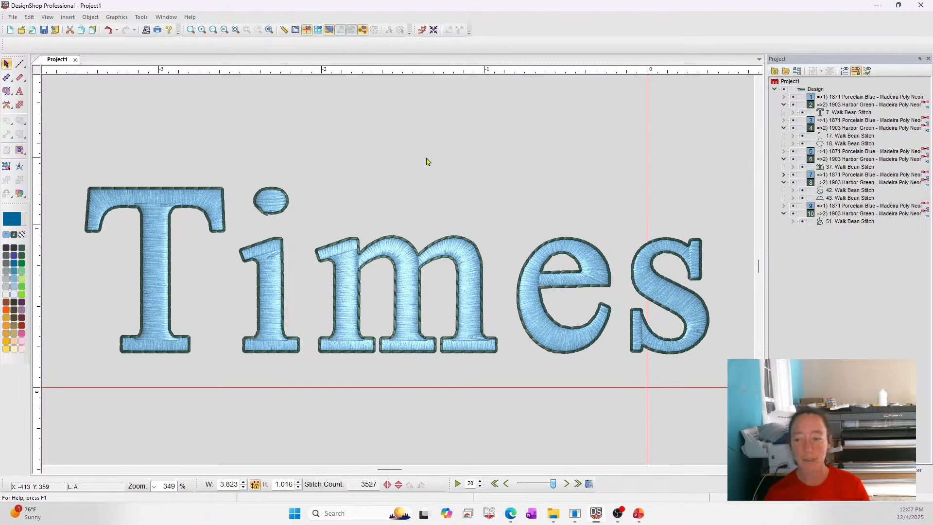
{"action": "left_click", "coordinate": [845, 112]}
{"action": "left_click", "coordinate": [841, 144], "text": "shift"}
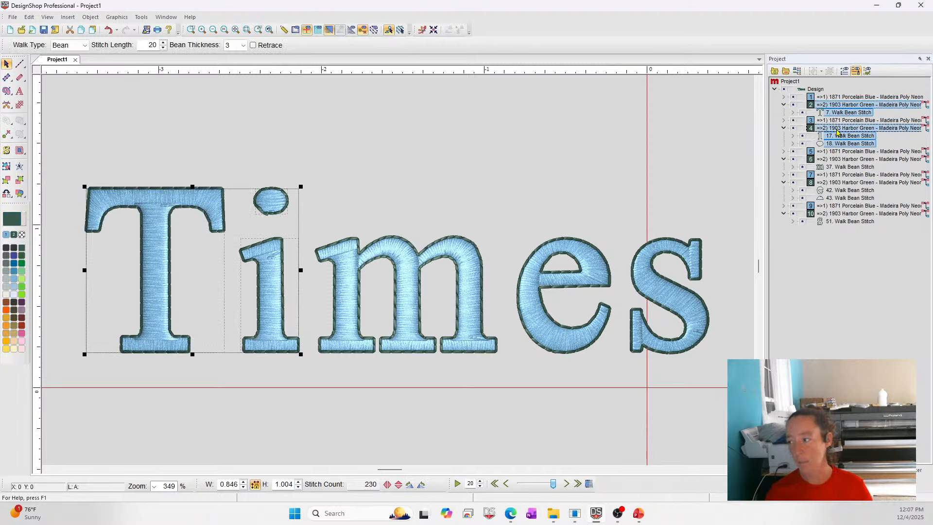
{"action": "left_click", "coordinate": [839, 166], "text": "shift"}
{"action": "left_click", "coordinate": [834, 198], "text": "shift"}
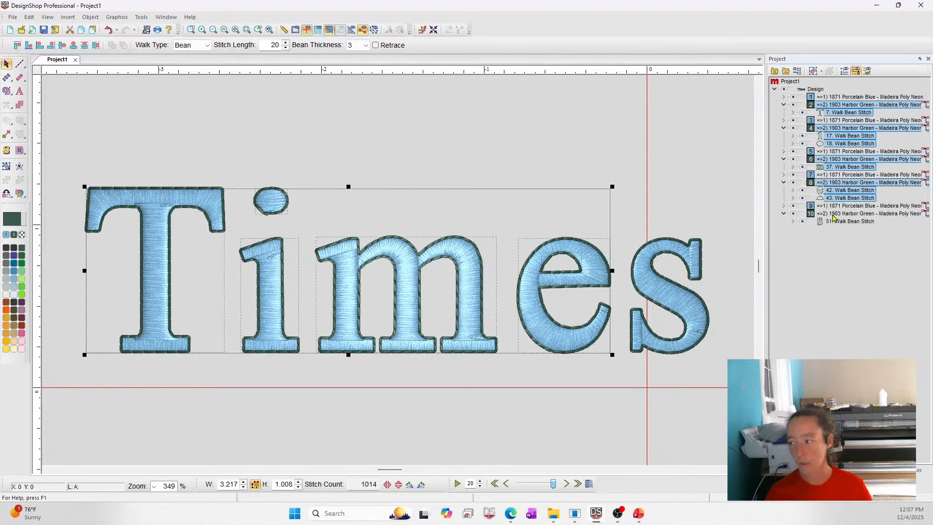
{"action": "left_click", "coordinate": [682, 94]}
Select all bean outlines of the same type and set their stitch length to 16.
{"action": "left_click", "coordinate": [834, 113]}
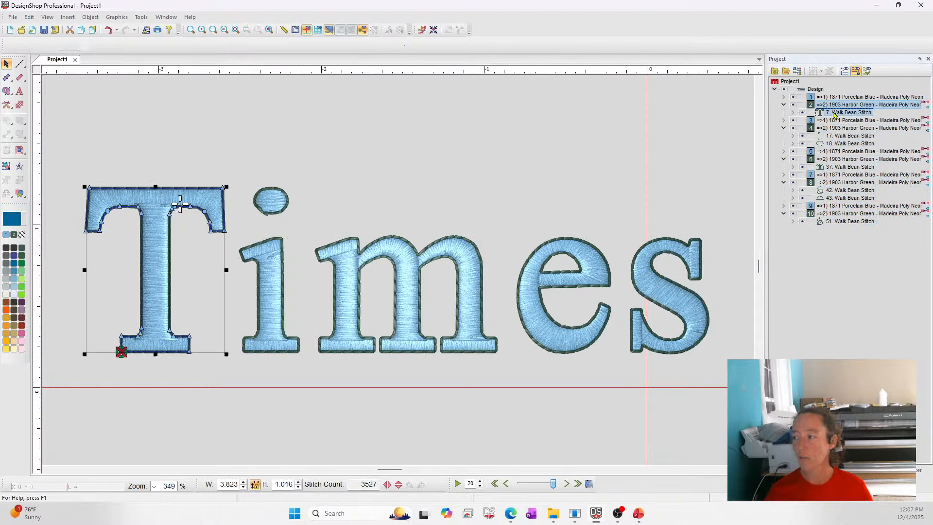
{"action": "right_click", "coordinate": [834, 113]}
{"action": "mouse_move", "coordinate": [874, 252]}
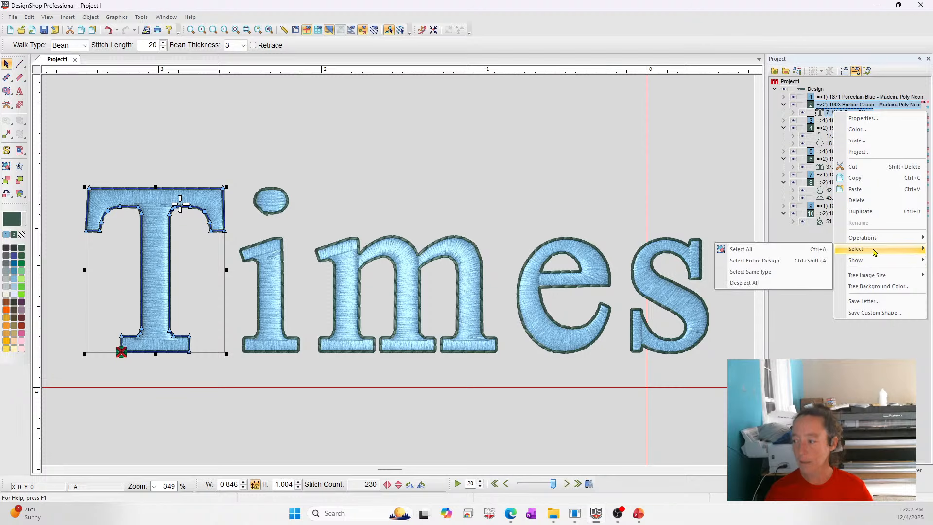
{"action": "left_click", "coordinate": [758, 271]}
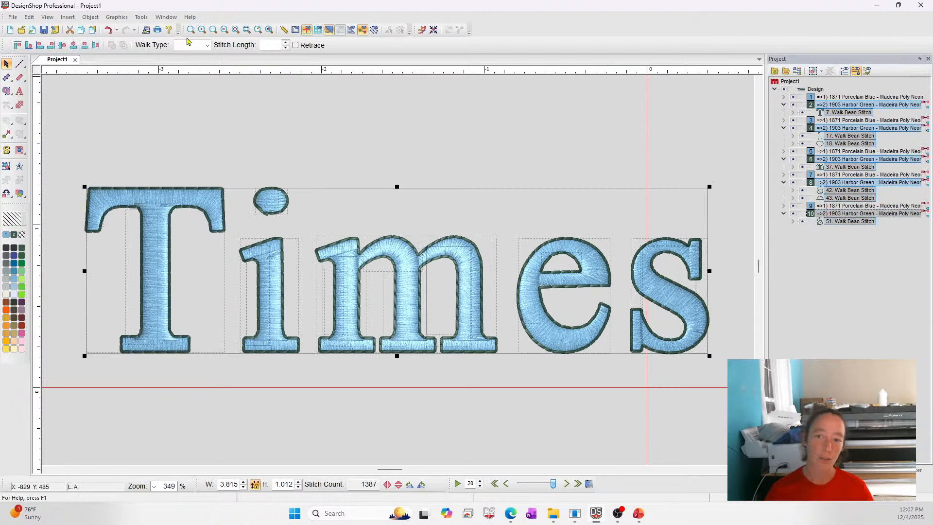
{"action": "left_click", "coordinate": [287, 48]}
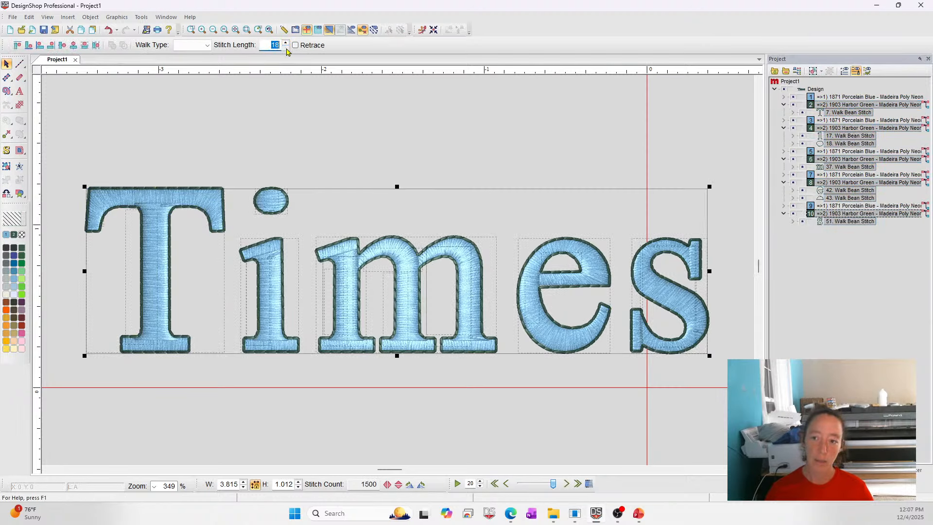
{"action": "left_click", "coordinate": [286, 47]}
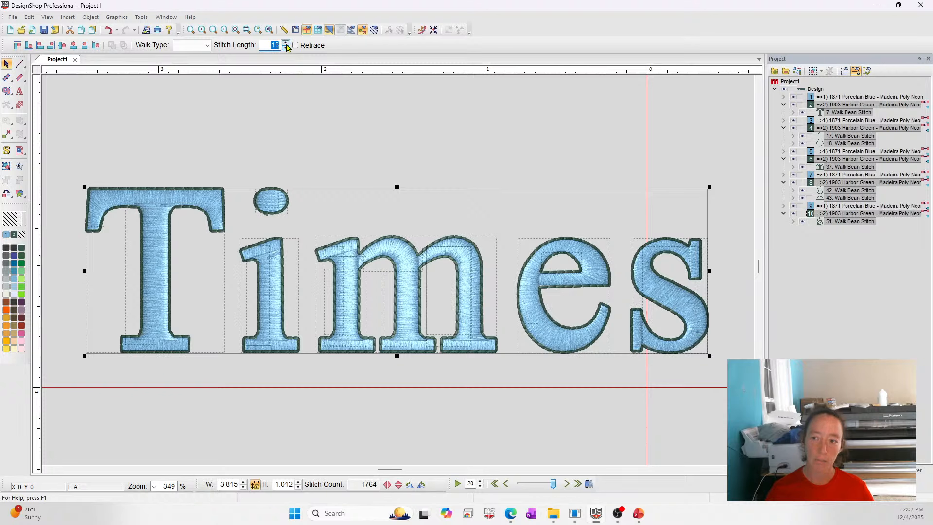
{"action": "left_click", "coordinate": [286, 42]}
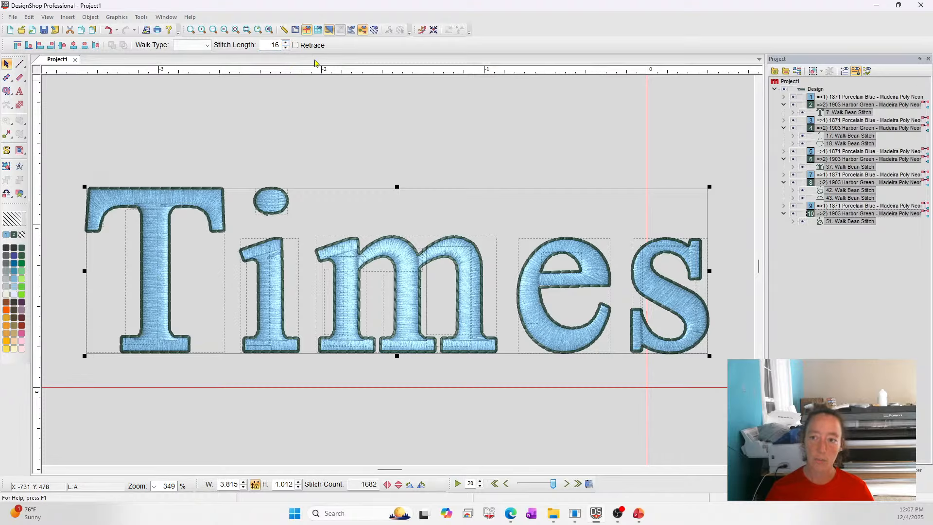
Set the selected outlines' walk type to Bean and bean thickness to 3, then deselect.
{"action": "left_click", "coordinate": [206, 46]}
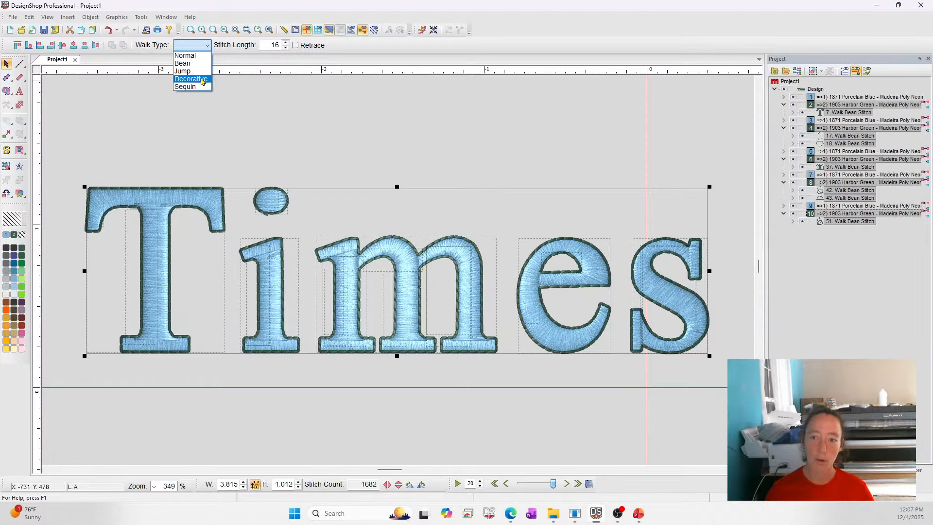
{"action": "left_click", "coordinate": [201, 64]}
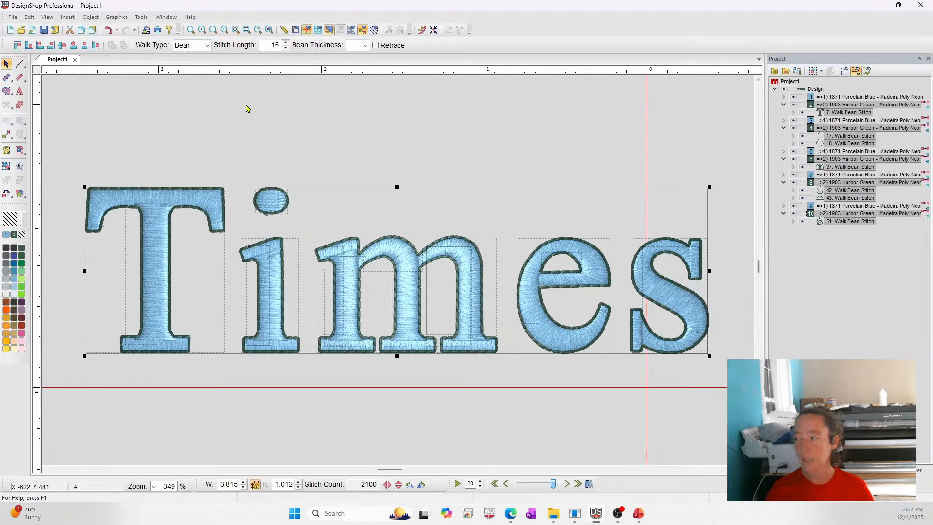
{"action": "left_click", "coordinate": [360, 45]}
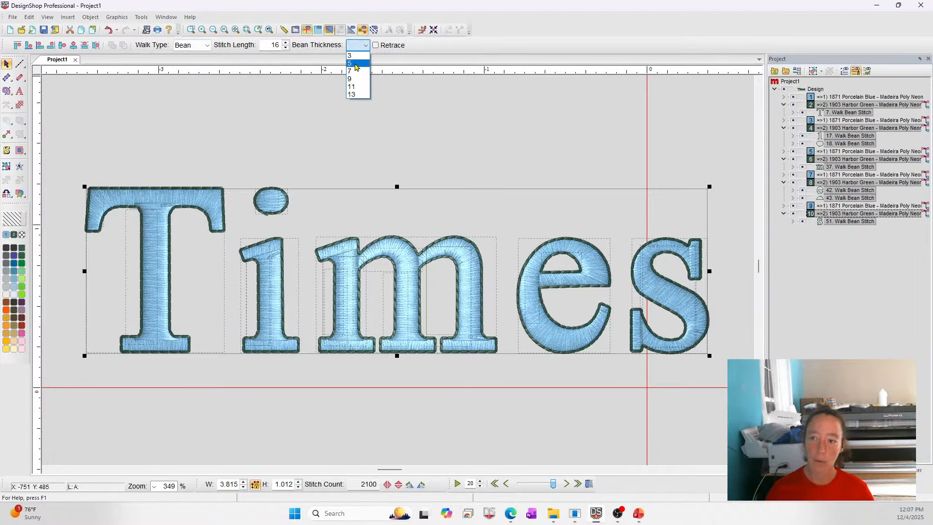
{"action": "left_click", "coordinate": [357, 64]}
{"action": "left_click", "coordinate": [366, 45]}
{"action": "left_click", "coordinate": [351, 56]}
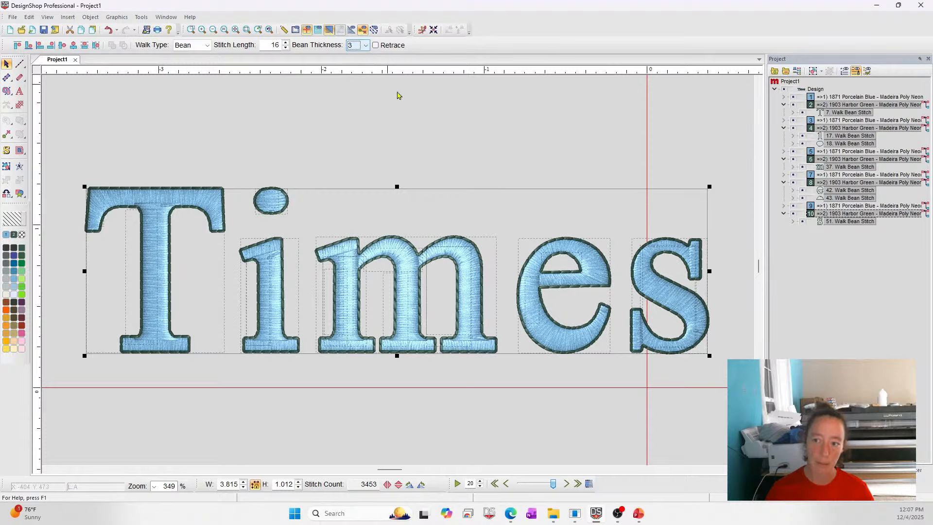
{"action": "left_click", "coordinate": [364, 45]}
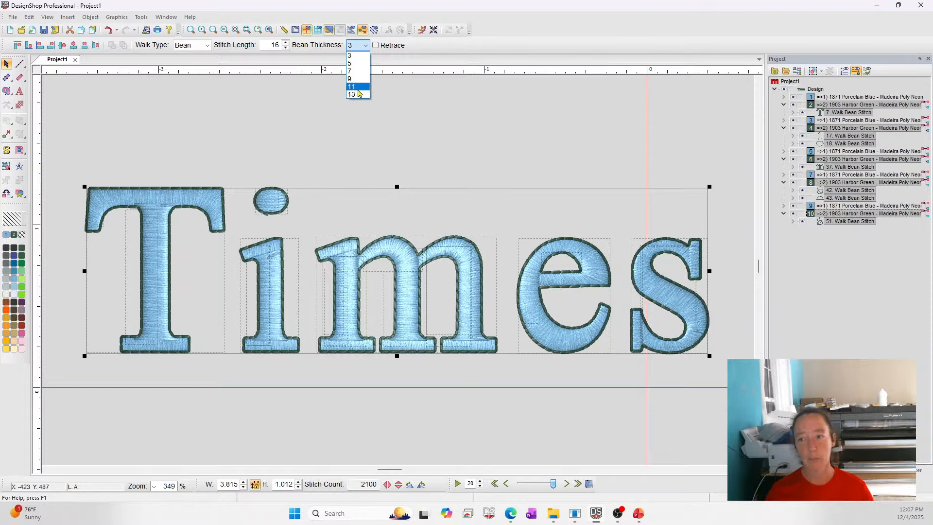
{"action": "left_click", "coordinate": [706, 109]}
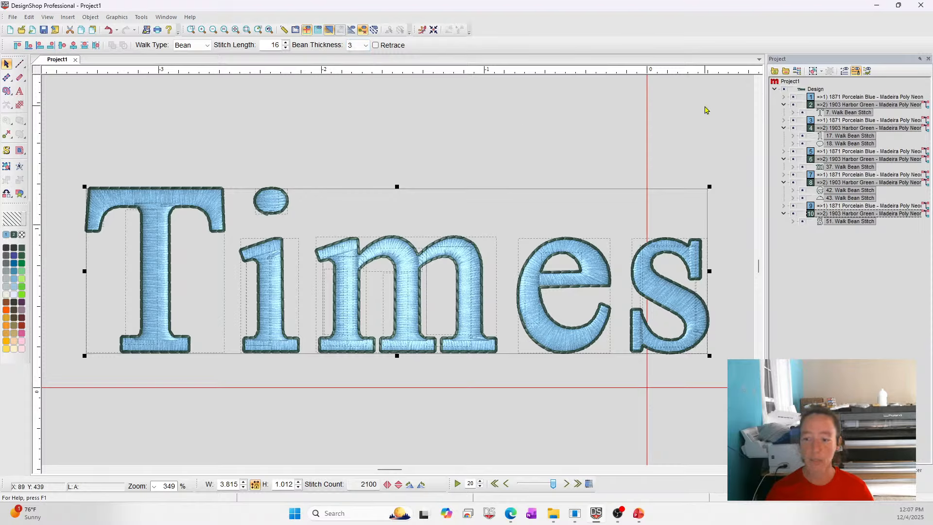
{"action": "left_click", "coordinate": [706, 109]}
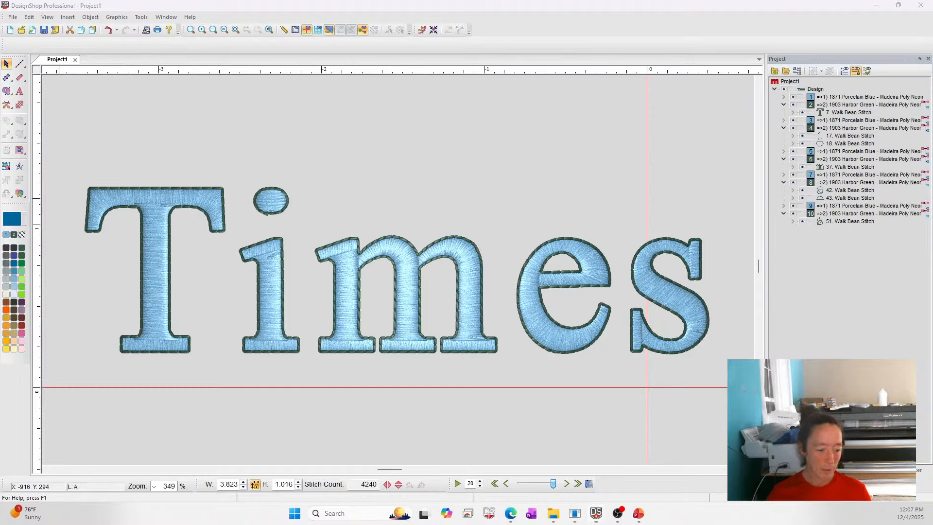
Switch to the questions slide to review the viewer's example, then return to the design.
{"action": "key", "text": "alt+Tab"}
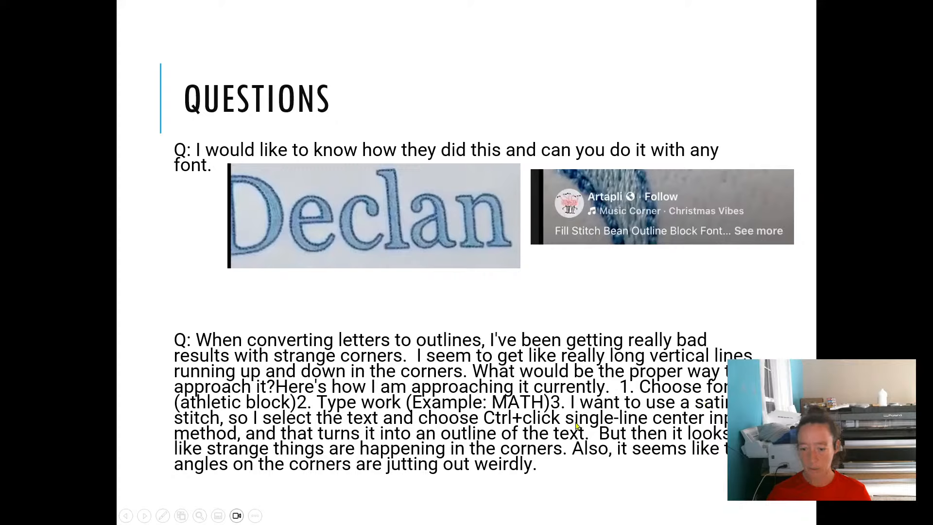
{"action": "key", "text": "alt+Tab"}
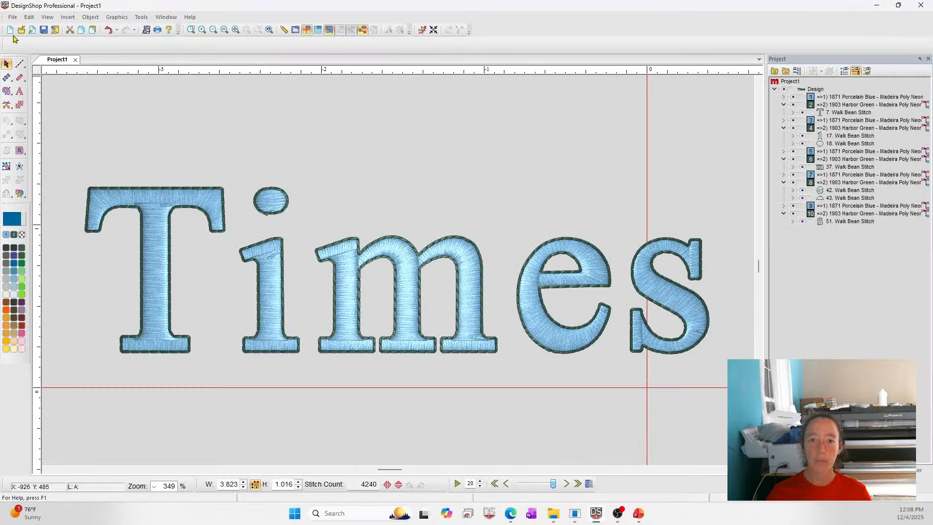
Close the current Times project and start a new blank design.
{"action": "left_click", "coordinate": [75, 59]}
{"action": "left_click", "coordinate": [499, 275]}
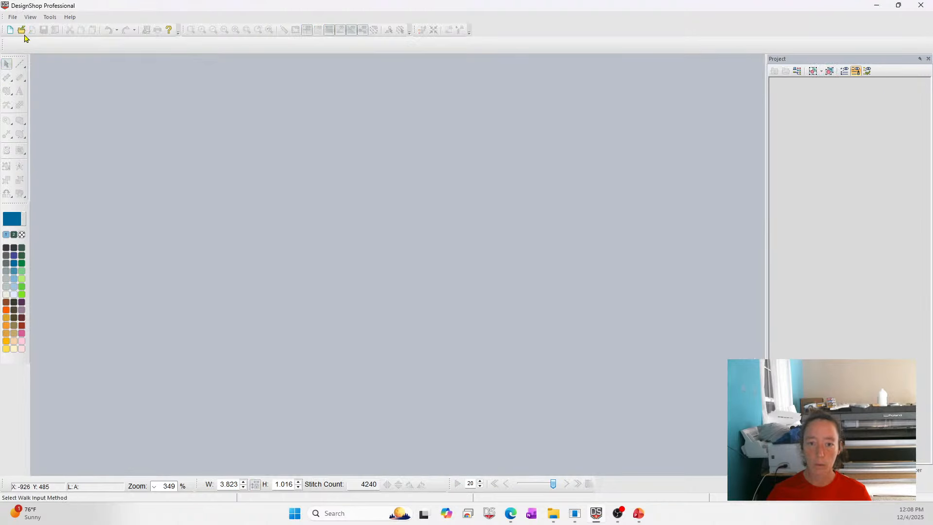
{"action": "left_click", "coordinate": [10, 30]}
Create lettering reading MATH in the Athletic Block alphabet.
{"action": "left_click", "coordinate": [89, 42]}
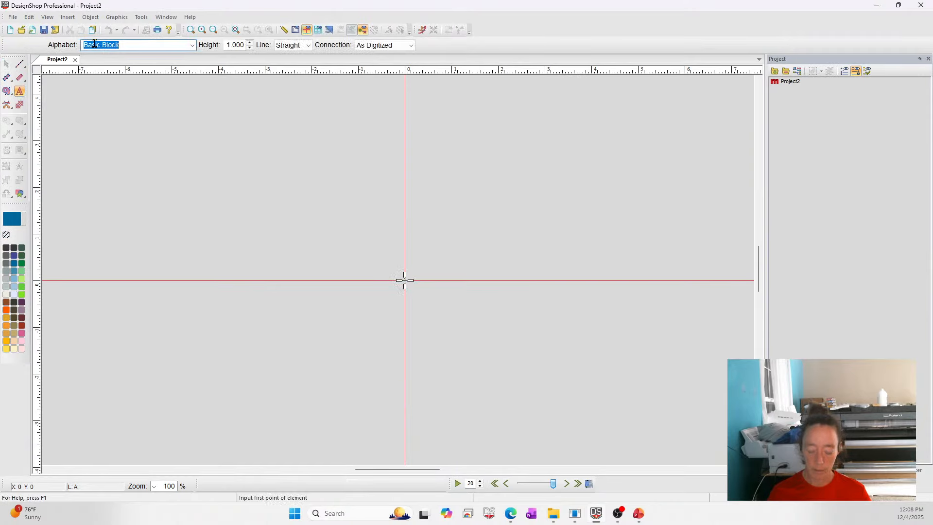
{"action": "type", "text": "ath"}
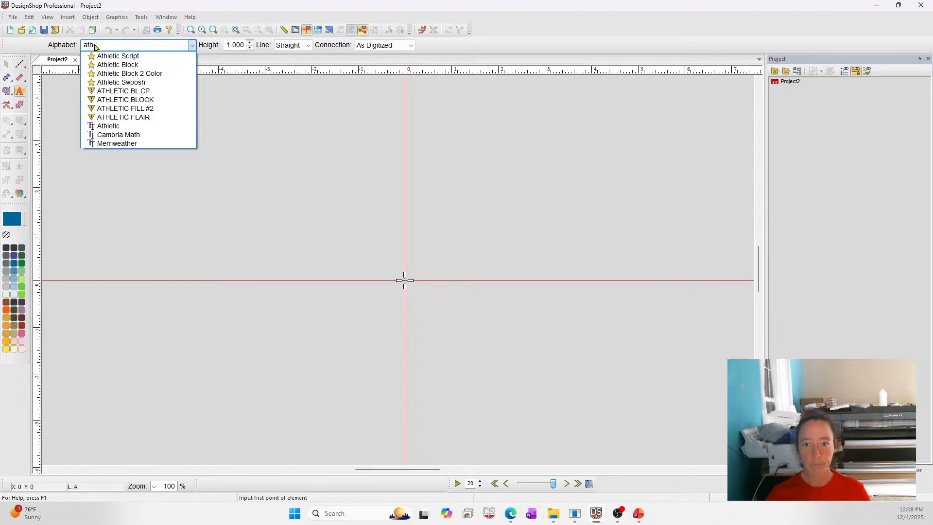
{"action": "left_click", "coordinate": [117, 64]}
{"action": "left_click", "coordinate": [385, 312]}
{"action": "type", "text": "M"}
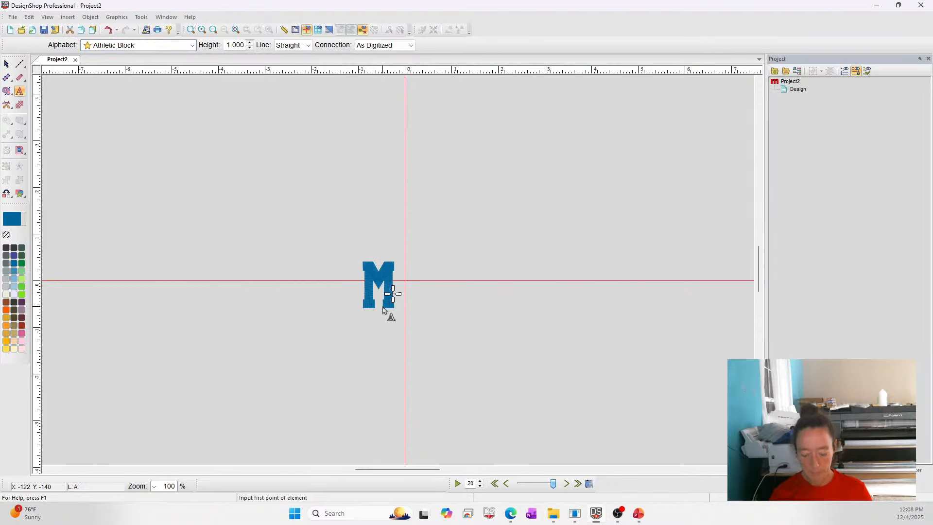
{"action": "type", "text": "ATH"}
{"action": "key", "text": "Return"}
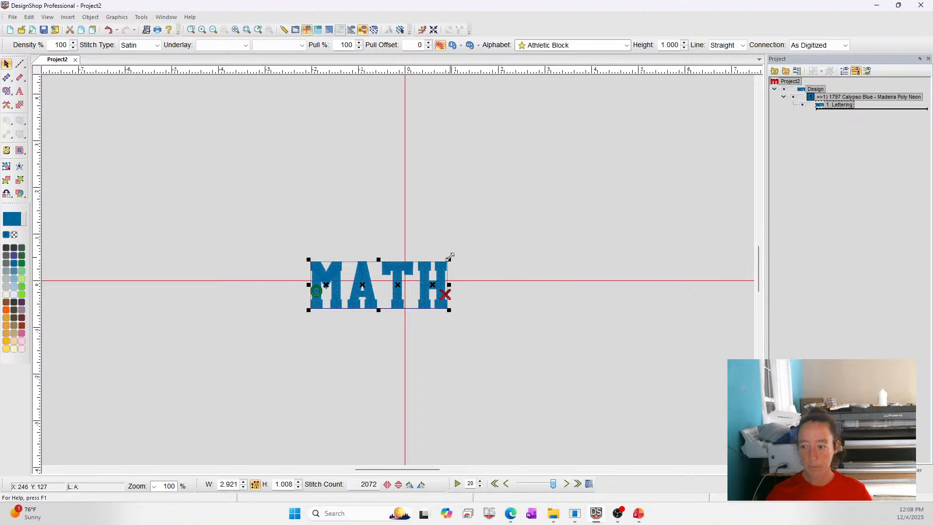
Enlarge the lettering to about 5.6 by 1.9 inches and convert it into satin outline borders.
{"action": "left_click_drag", "start_coordinate": [450, 256], "coordinate": [579, 200]}
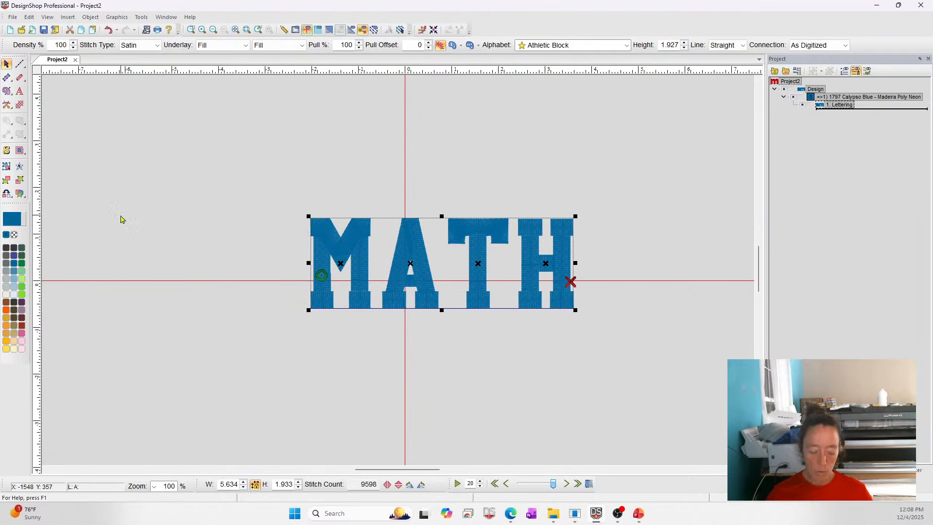
{"action": "left_click", "coordinate": [20, 78], "text": "alt"}
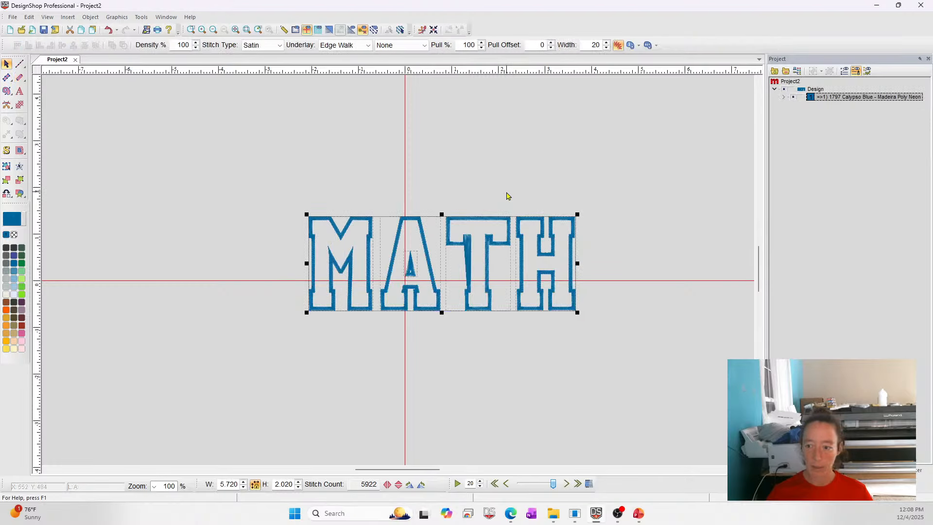
{"action": "left_click", "coordinate": [667, 364]}
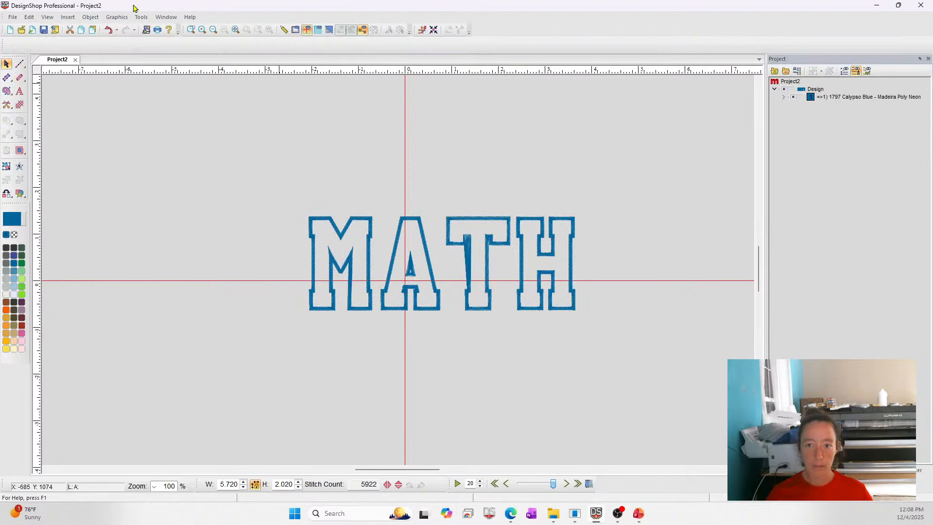
Select the M's outline and adjust the satin control points at its inner left and right peaks.
{"action": "left_click", "coordinate": [193, 34]}
{"action": "left_click_drag", "start_coordinate": [253, 185], "coordinate": [456, 345]}
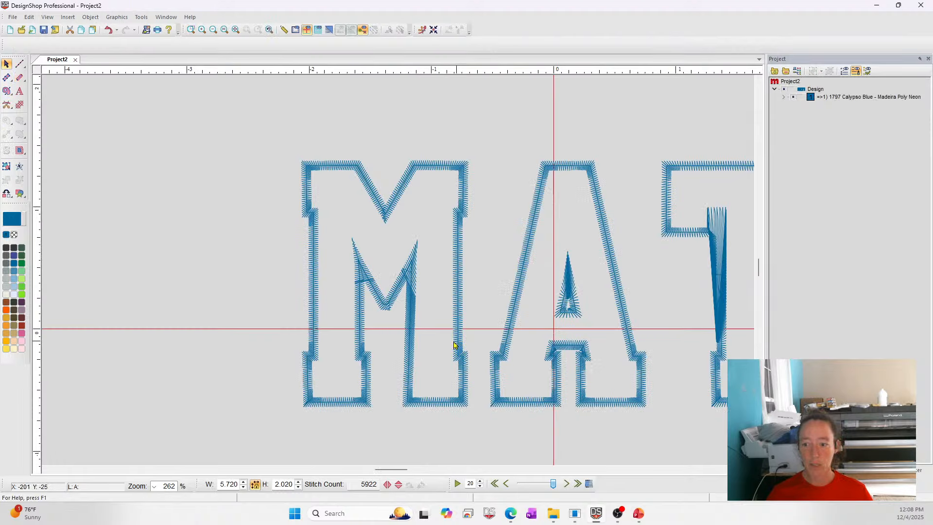
{"action": "left_click", "coordinate": [368, 284]}
{"action": "left_click", "coordinate": [191, 29]}
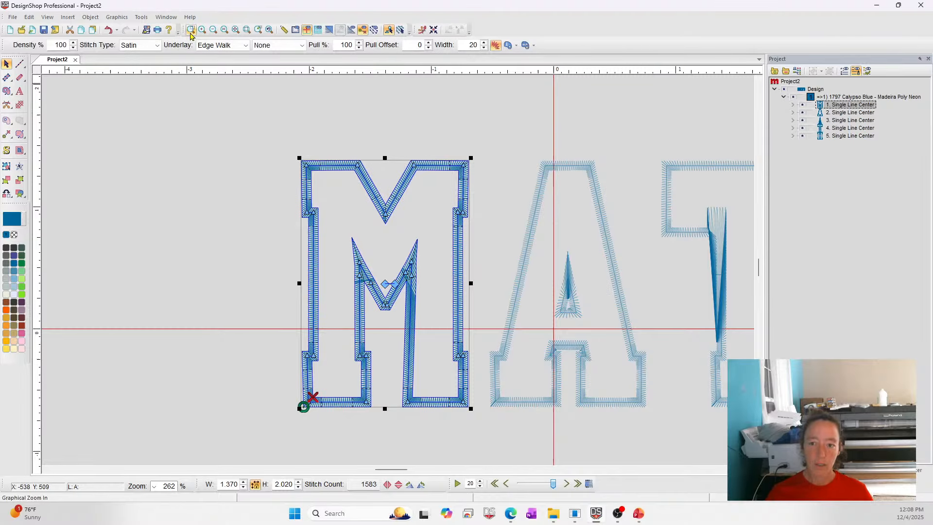
{"action": "left_click_drag", "start_coordinate": [325, 222], "coordinate": [432, 318]}
{"action": "left_click_drag", "start_coordinate": [359, 239], "coordinate": [359, 240]}
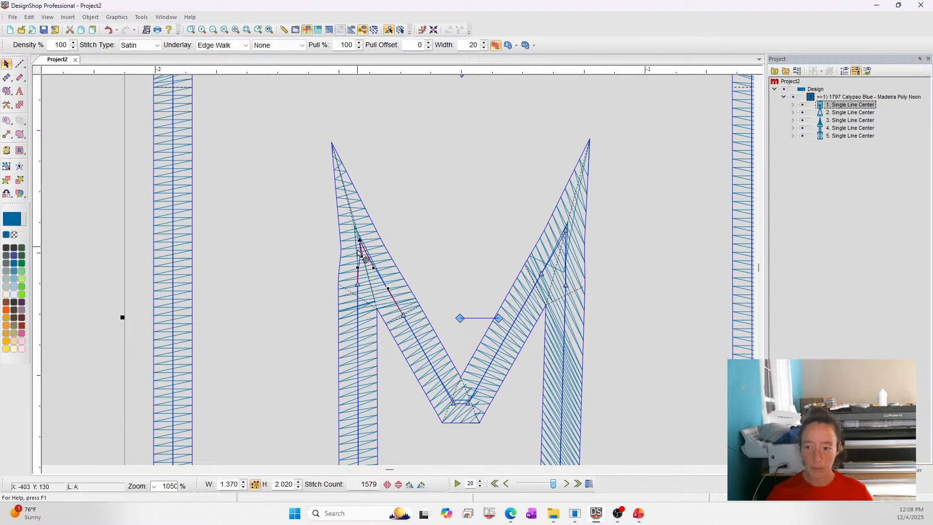
{"action": "left_click", "coordinate": [359, 265]}
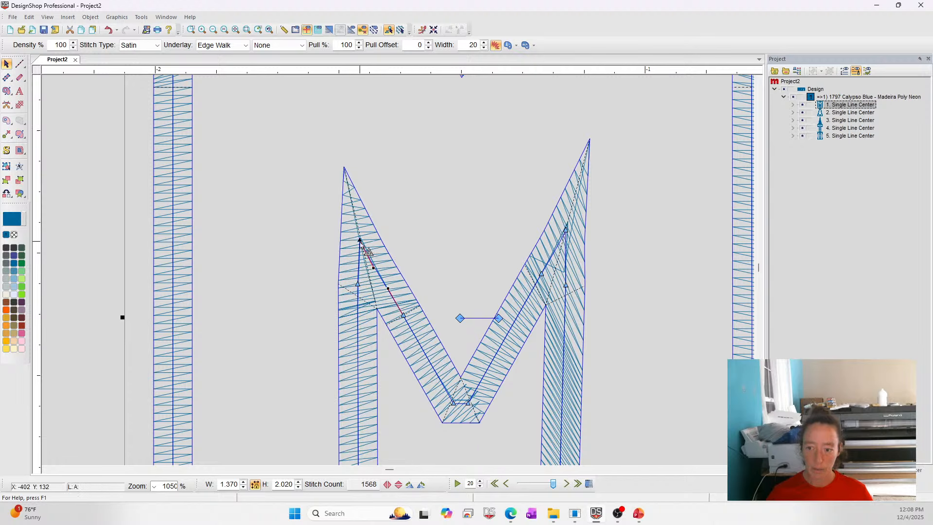
{"action": "left_click_drag", "start_coordinate": [361, 241], "coordinate": [357, 234]}
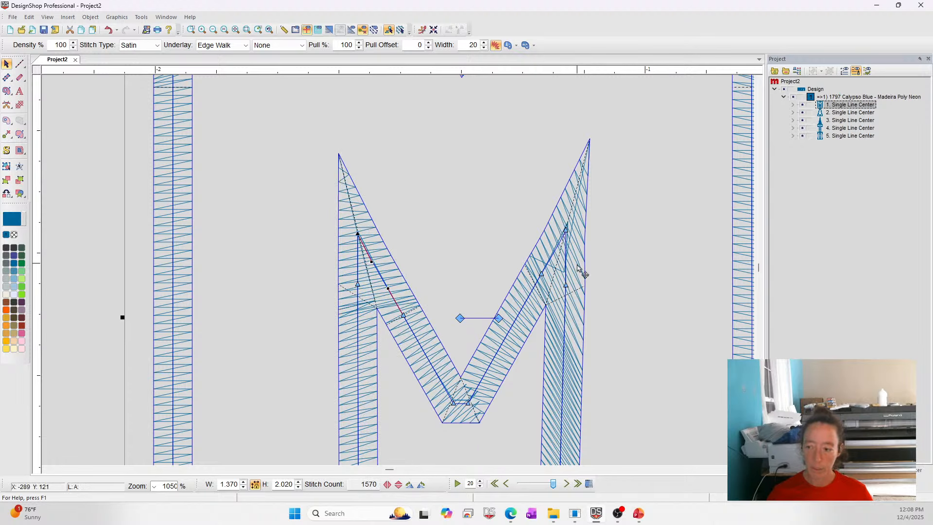
{"action": "left_click", "coordinate": [574, 238]}
{"action": "left_click_drag", "start_coordinate": [565, 226], "coordinate": [565, 231]}
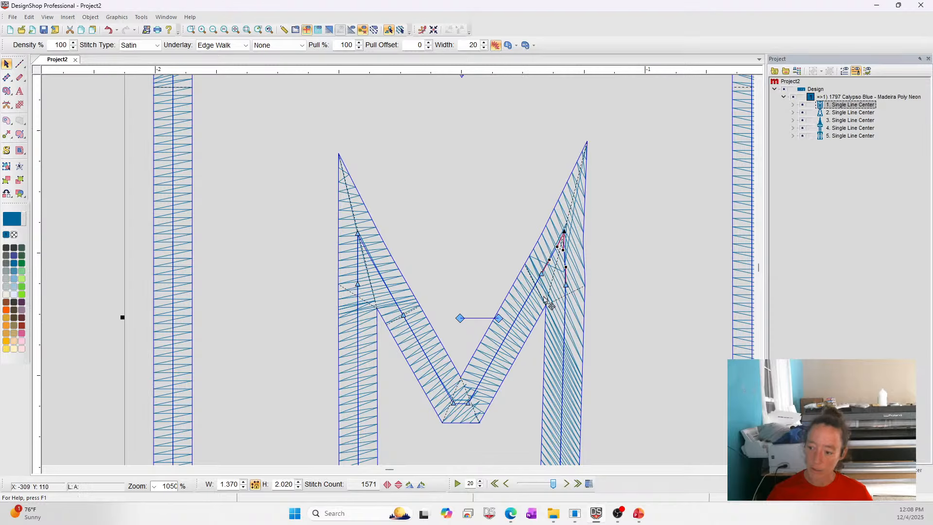
{"action": "left_click", "coordinate": [18, 181]}
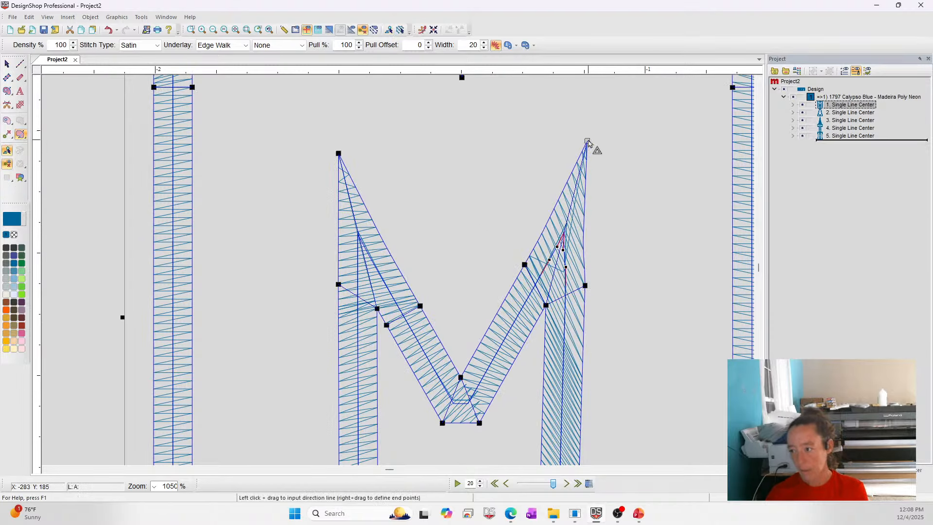
{"action": "key", "text": "Delete"}
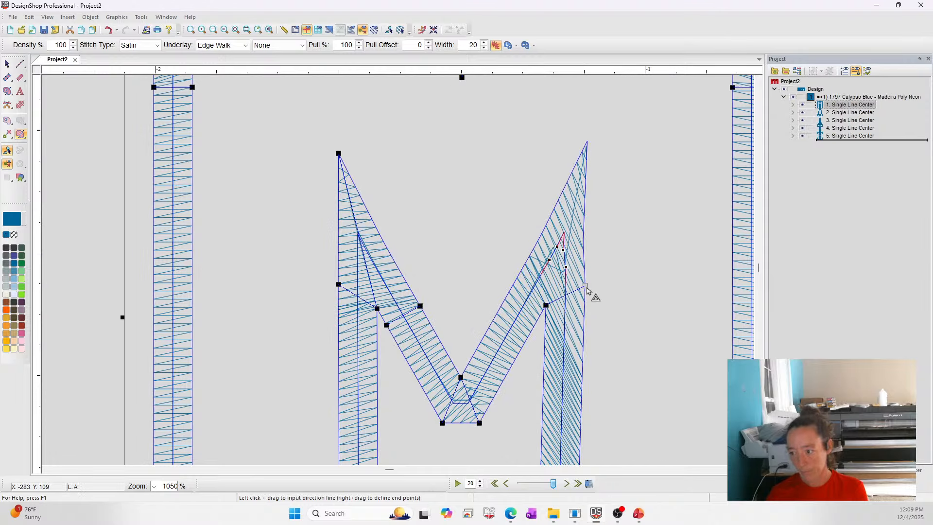
{"action": "key", "text": "Delete"}
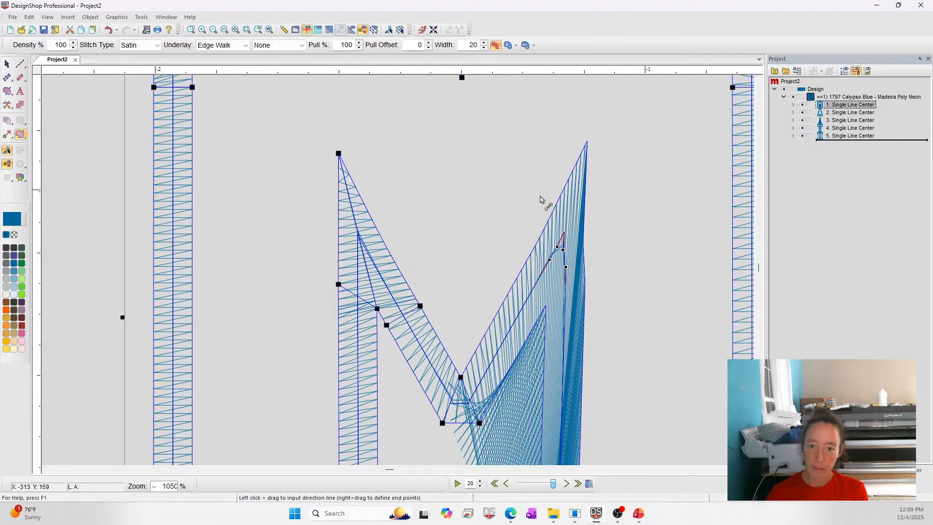
{"action": "left_click_drag", "start_coordinate": [580, 275], "coordinate": [700, 321]}
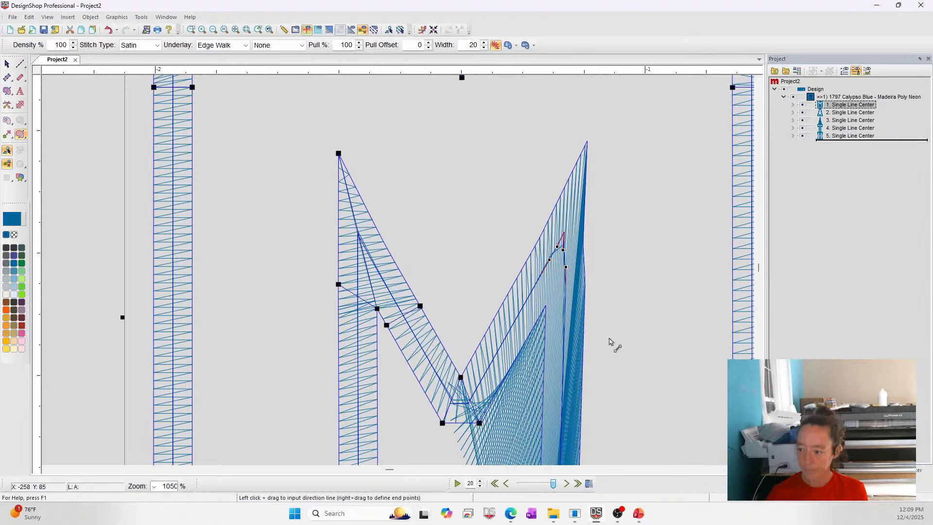
{"action": "key", "text": "ctrl+z"}
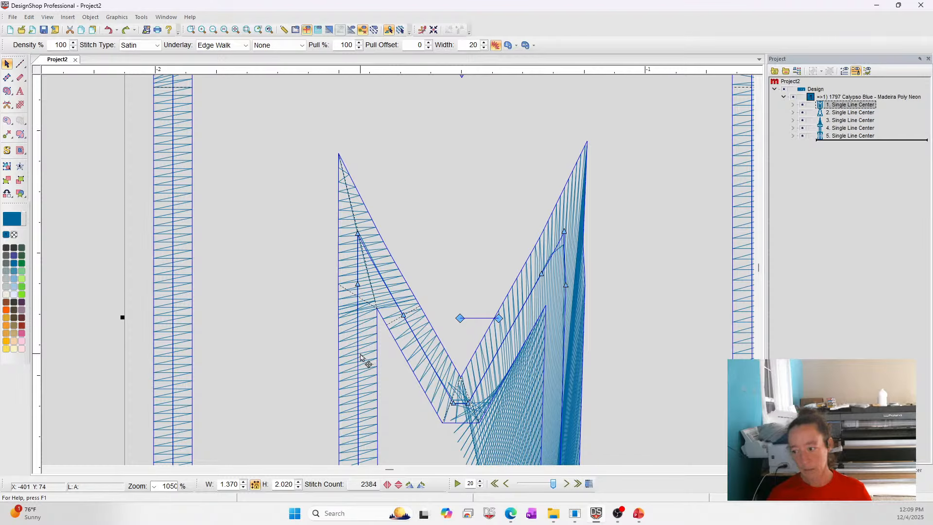
{"action": "key", "text": "ctrl+z"}
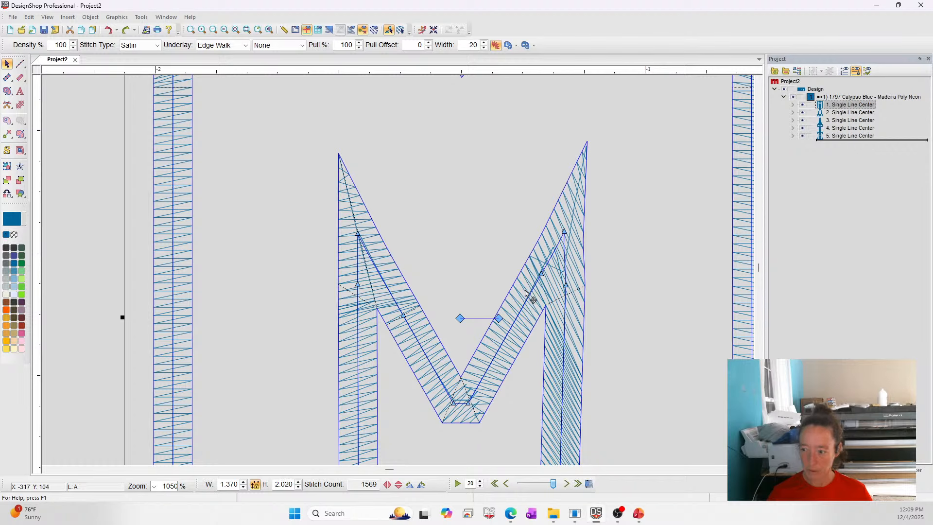
Show stitches in 3D and shorten the A's inner triangle by moving its upper control point down.
{"action": "left_click", "coordinate": [330, 31]}
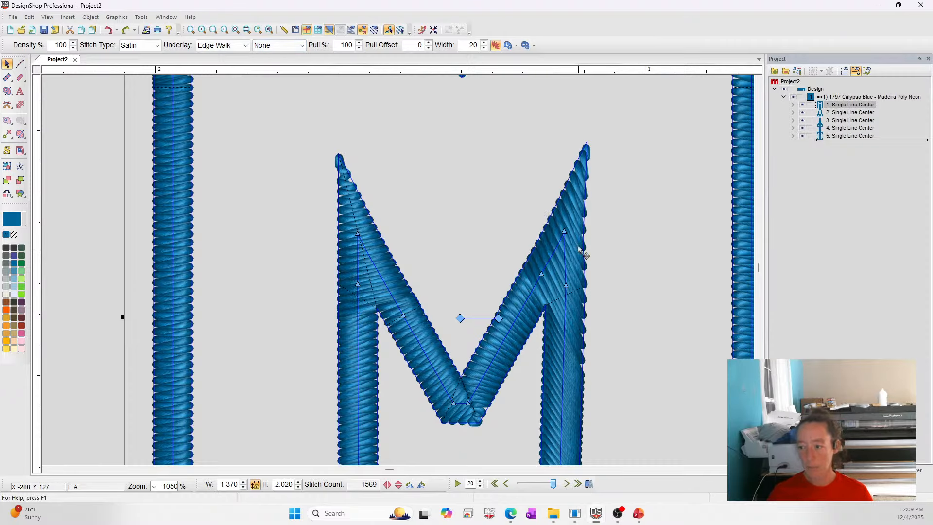
{"action": "left_click", "coordinate": [225, 30]}
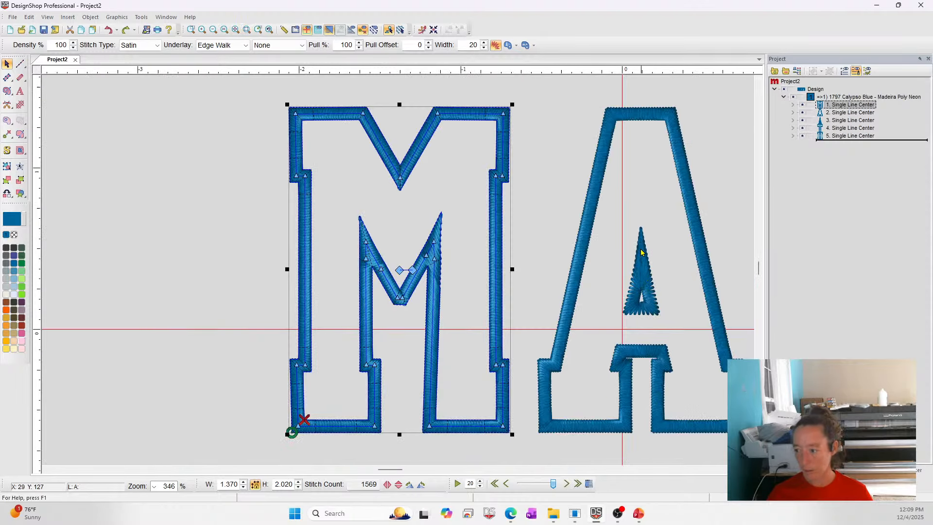
{"action": "left_click", "coordinate": [191, 30]}
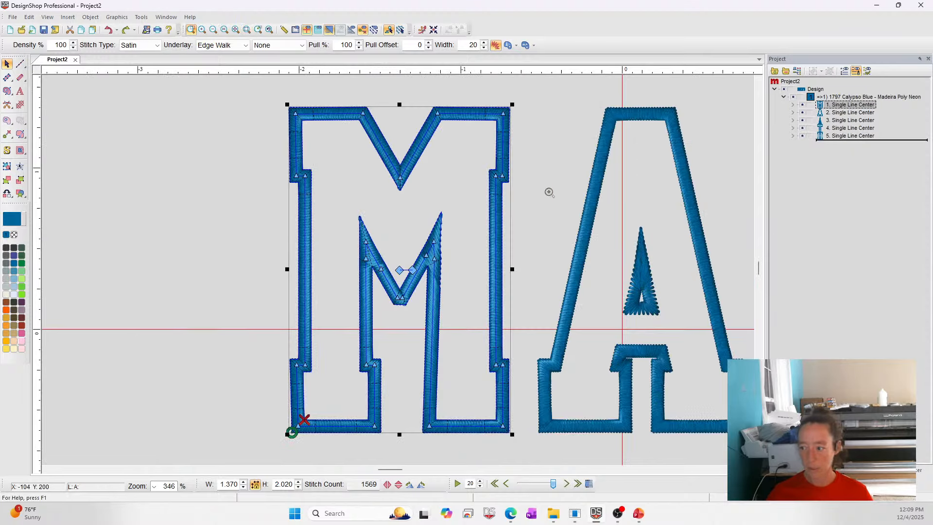
{"action": "left_click_drag", "start_coordinate": [548, 191], "coordinate": [713, 319]}
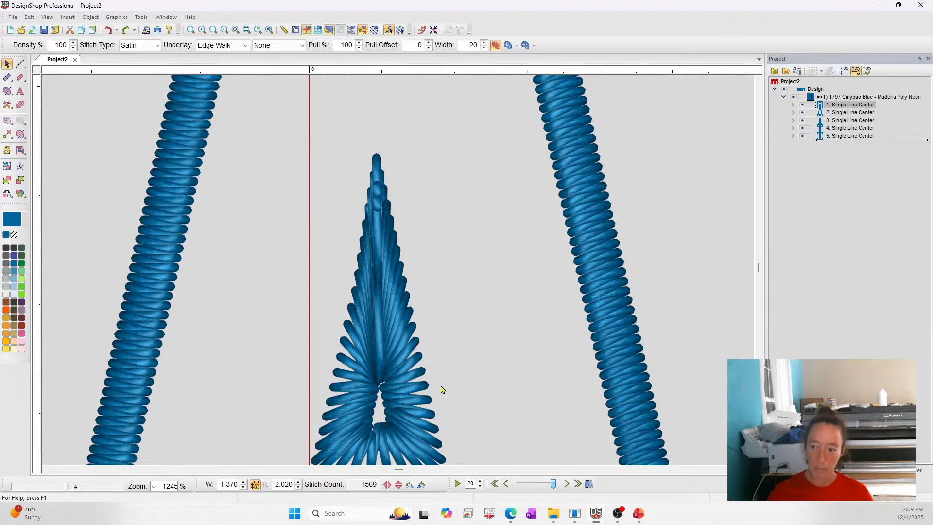
{"action": "left_click", "coordinate": [415, 360]}
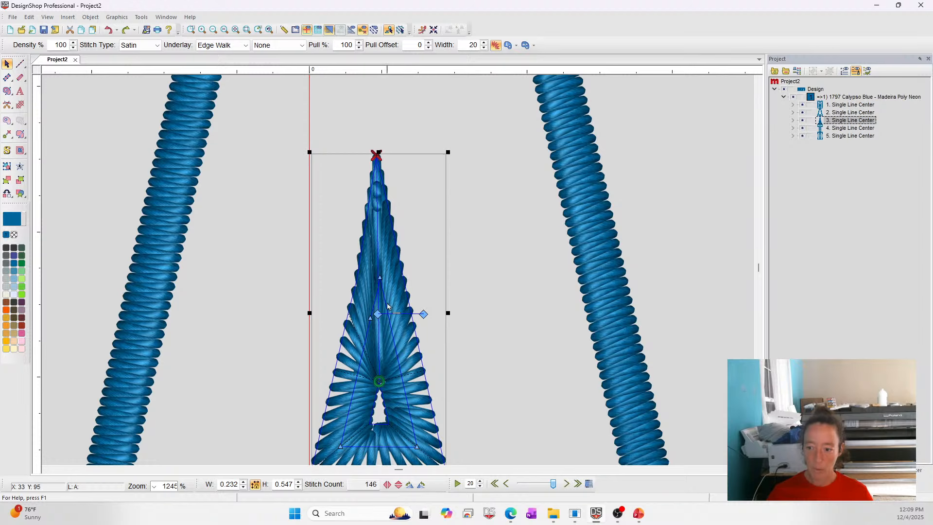
{"action": "left_click_drag", "start_coordinate": [380, 280], "coordinate": [382, 291]}
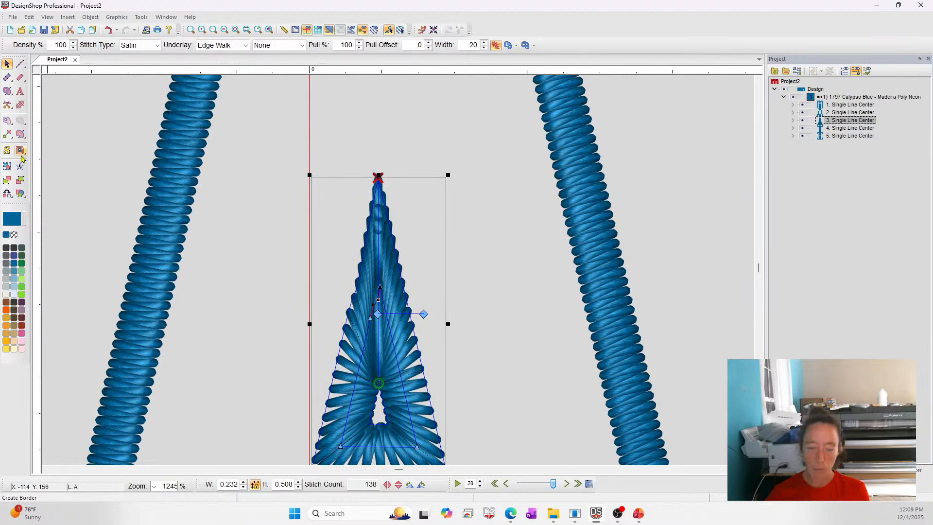
Select the T's outline and add a horizontal stitch direction line across its stem just below the crossbar junction.
{"action": "scroll", "coordinate": [395, 409], "scroll_direction": "down", "scroll_amount": 2}
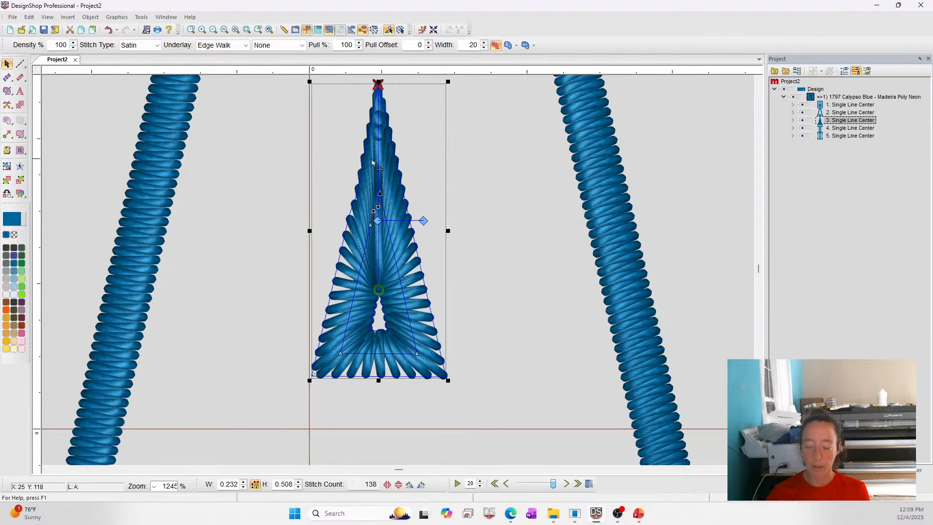
{"action": "left_click", "coordinate": [248, 30]}
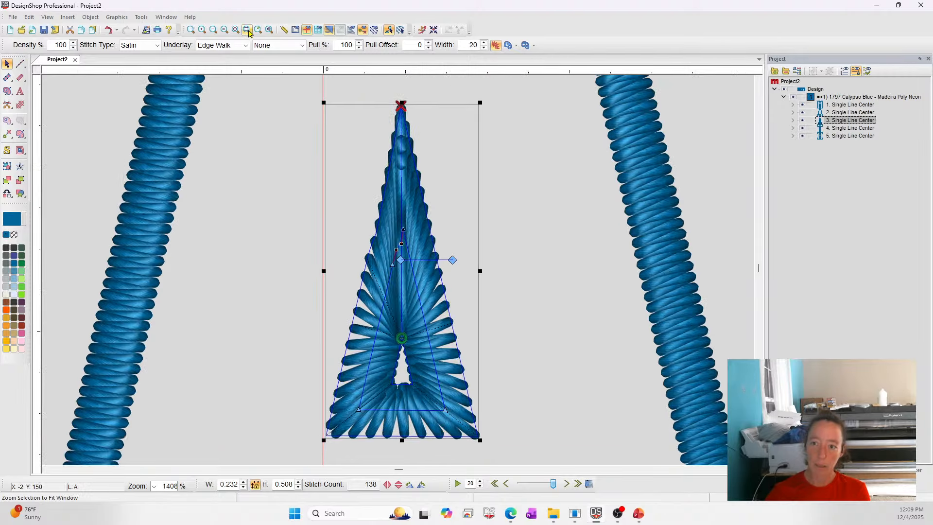
{"action": "left_click", "coordinate": [193, 31]}
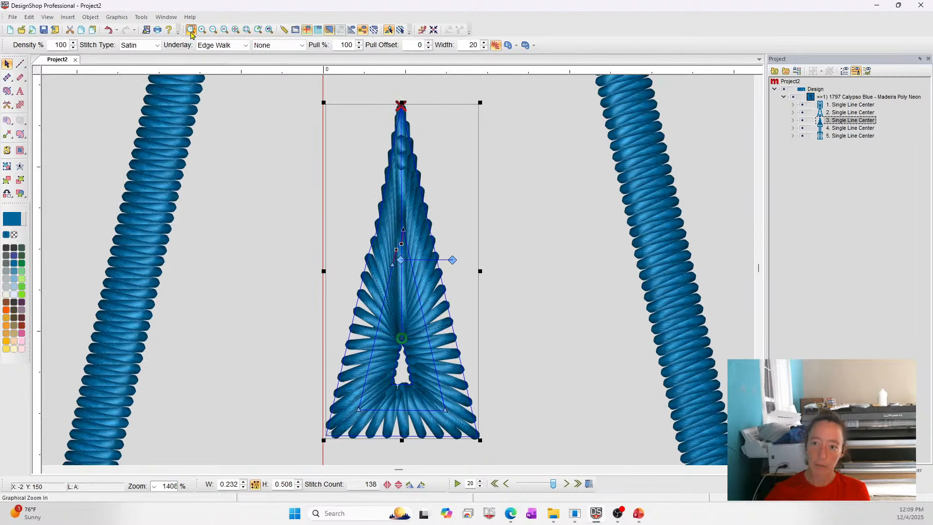
{"action": "left_click", "coordinate": [236, 30]}
{"action": "key", "text": "Escape"}
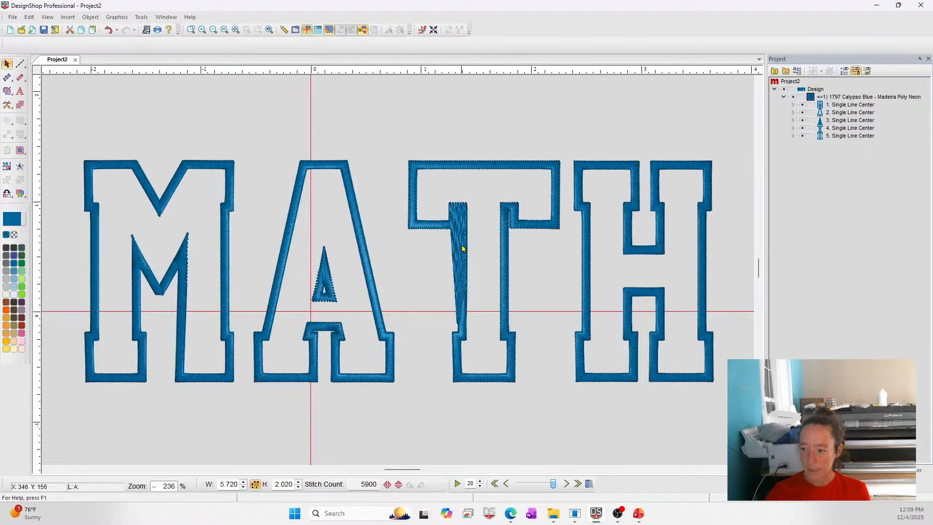
{"action": "left_click", "coordinate": [425, 225]}
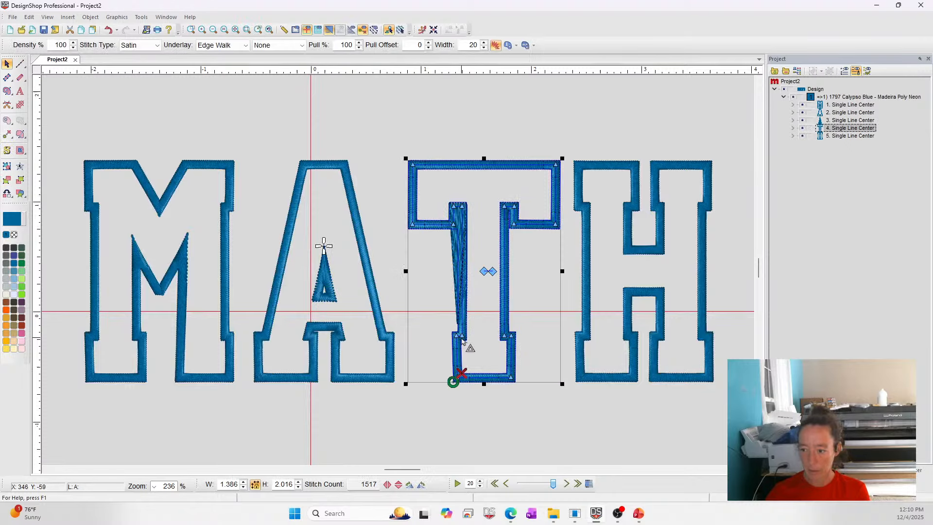
{"action": "left_click", "coordinate": [191, 30]}
{"action": "left_click_drag", "start_coordinate": [381, 173], "coordinate": [452, 242]}
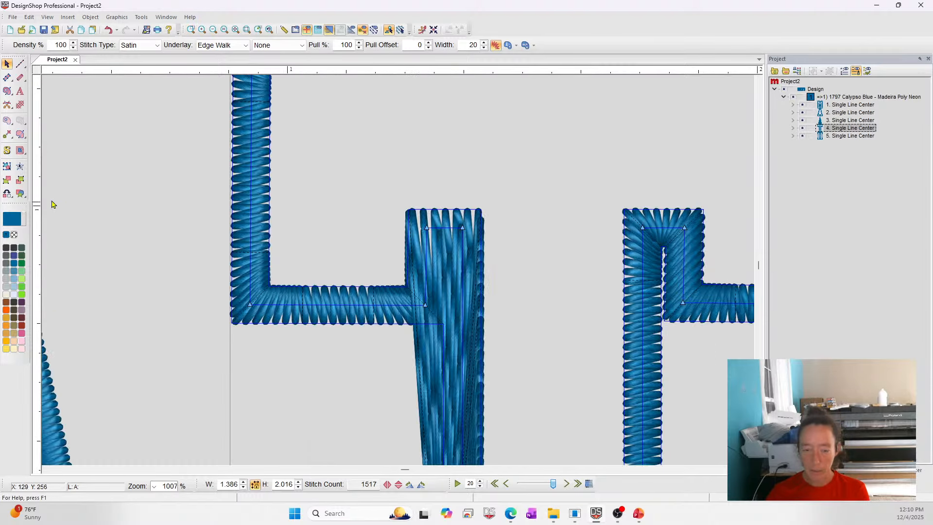
{"action": "left_click", "coordinate": [20, 134]}
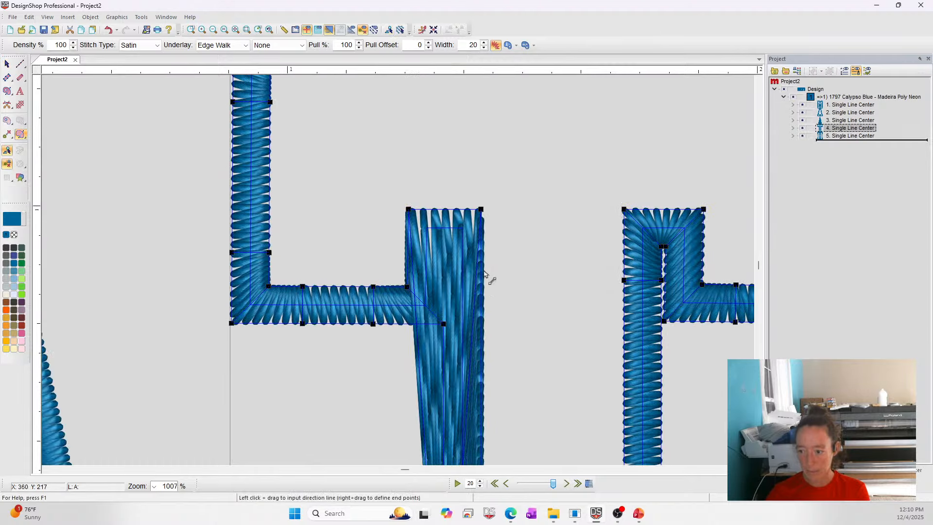
{"action": "scroll", "coordinate": [452, 258], "scroll_direction": "down", "scroll_amount": 2}
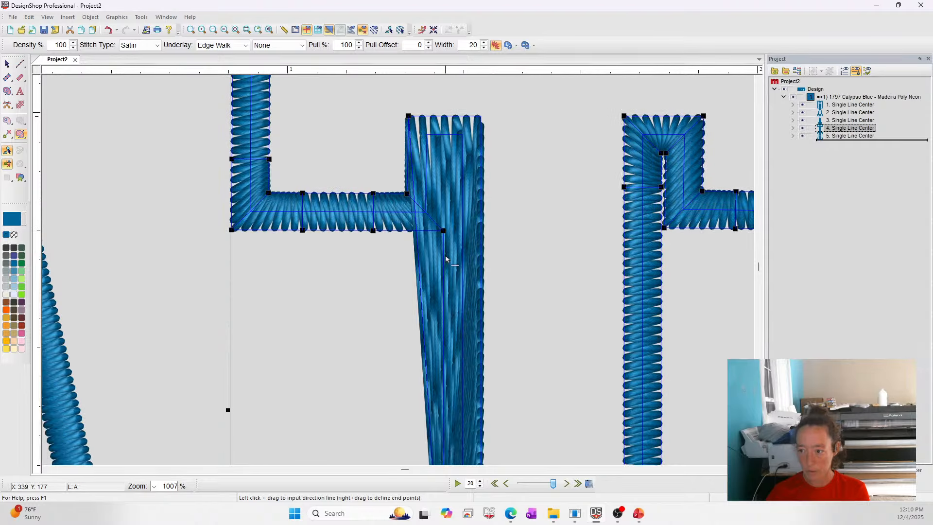
{"action": "scroll", "coordinate": [502, 267], "scroll_direction": "down", "scroll_amount": 1}
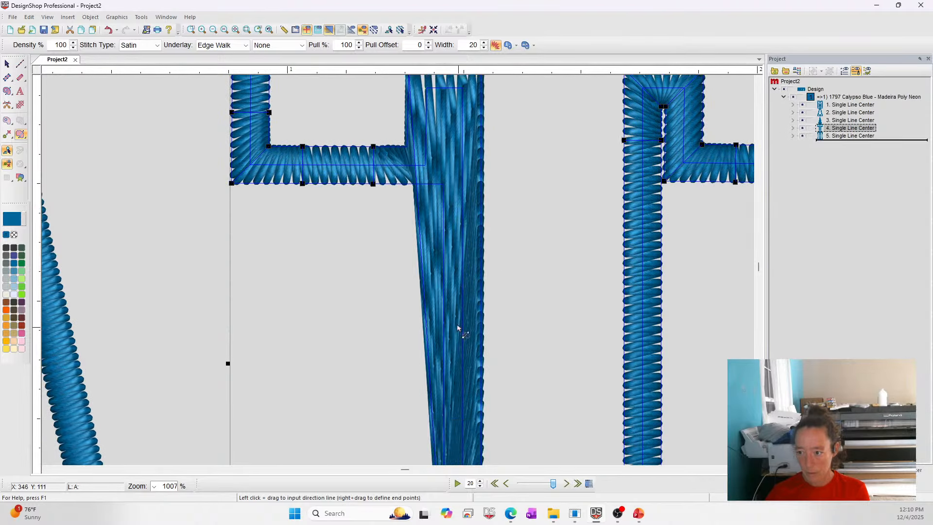
{"action": "scroll", "coordinate": [460, 336], "scroll_direction": "down", "scroll_amount": 4}
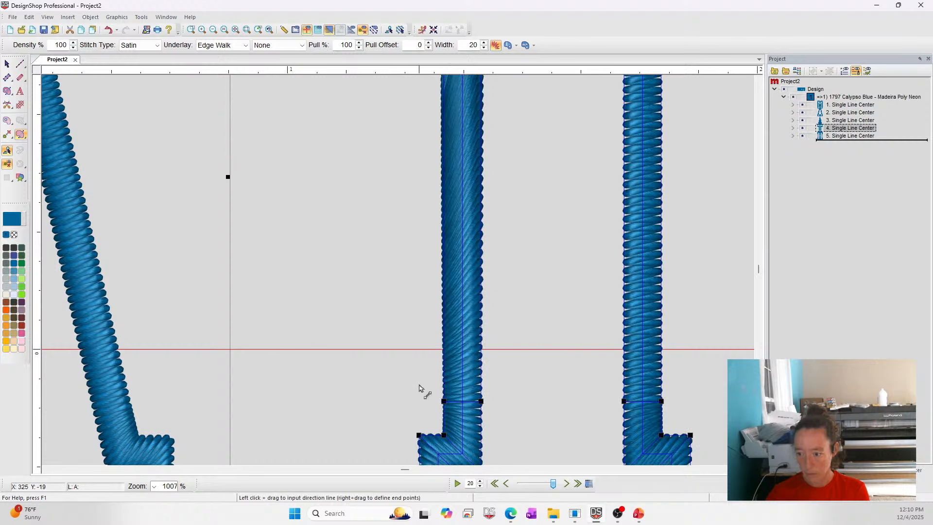
{"action": "scroll", "coordinate": [441, 339], "scroll_direction": "up", "scroll_amount": 5}
{"action": "left_click_drag", "start_coordinate": [427, 281], "coordinate": [536, 287]}
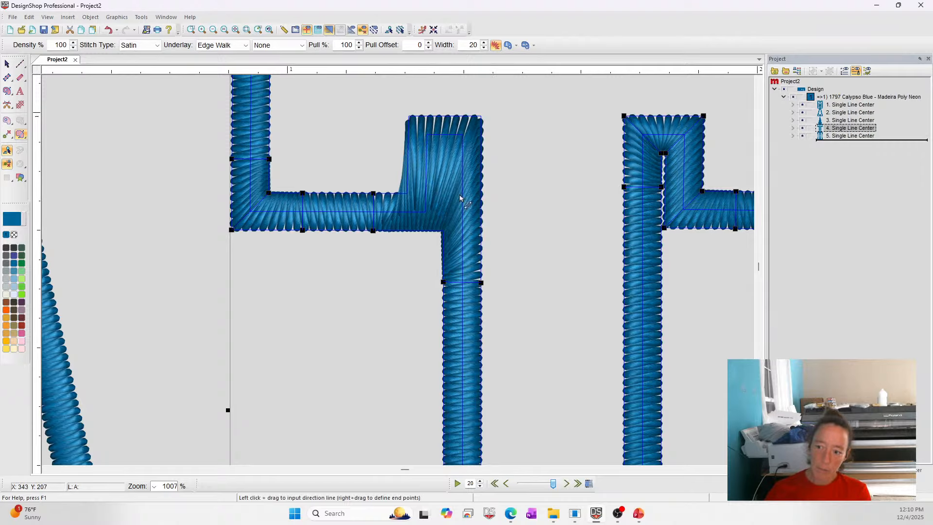
Reselect the T's outline and nudge the control point at its upper-left stem corner slightly left.
{"action": "left_click", "coordinate": [240, 29]}
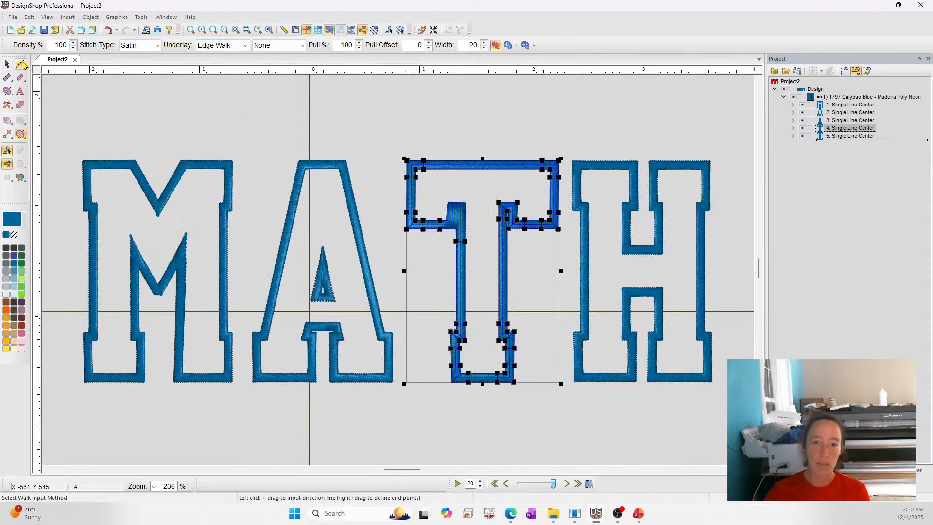
{"action": "left_click", "coordinate": [7, 64]}
{"action": "left_click", "coordinate": [260, 83]}
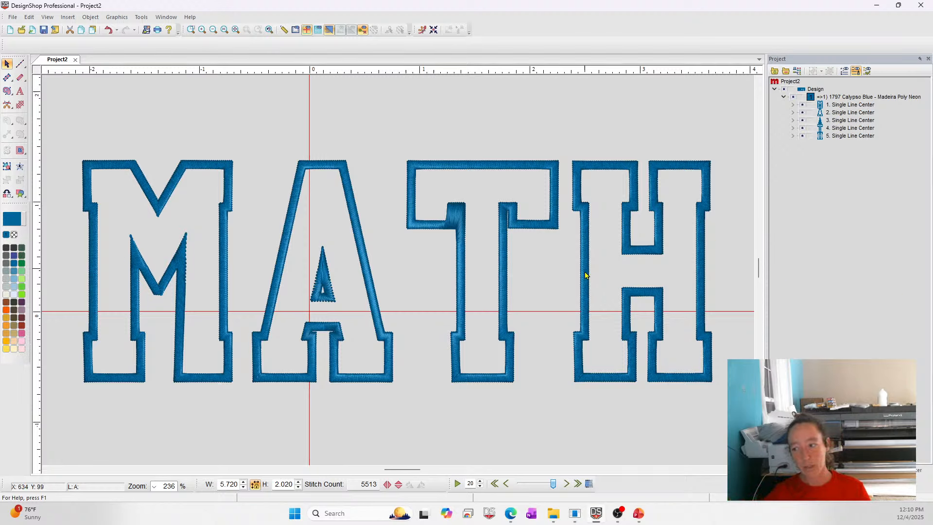
{"action": "left_click", "coordinate": [177, 272]}
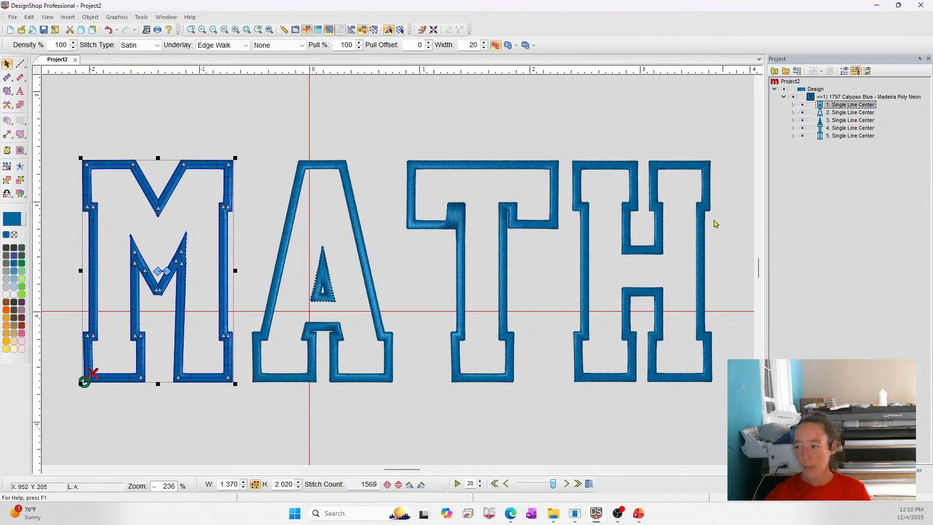
{"action": "left_click", "coordinate": [477, 236]}
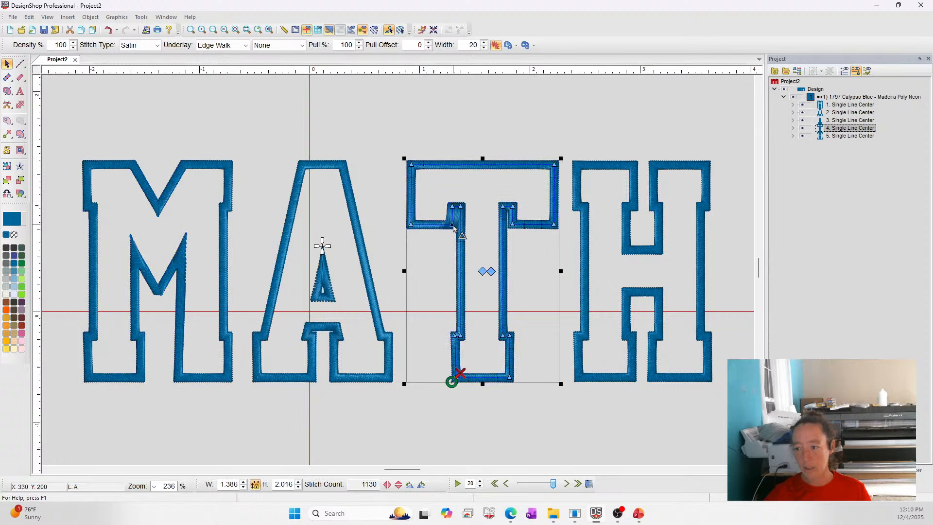
{"action": "left_click_drag", "start_coordinate": [453, 207], "coordinate": [449, 207]}
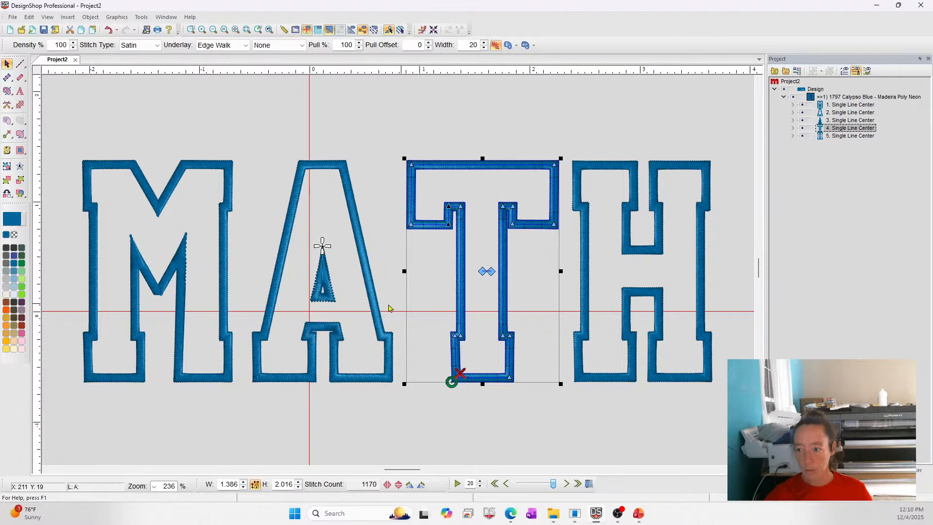
{"action": "right_click", "coordinate": [449, 226]}
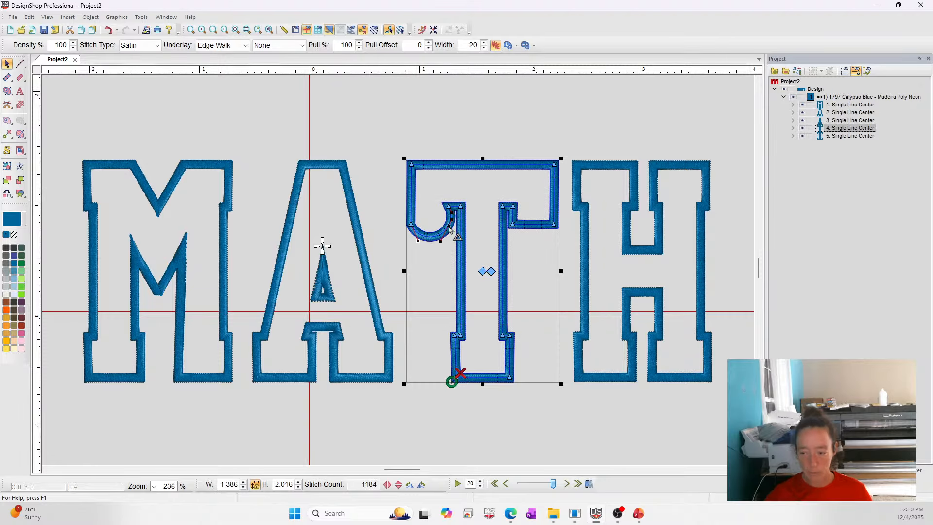
{"action": "key", "text": "ctrl+z"}
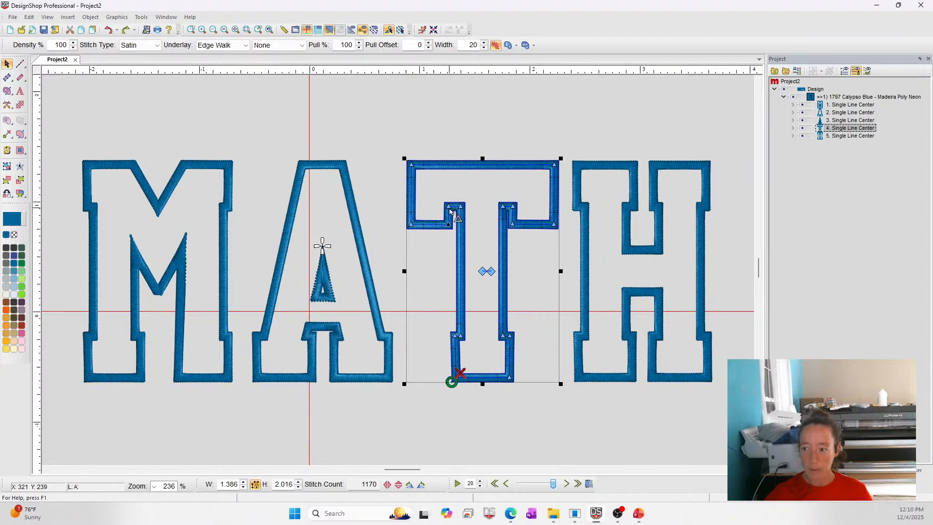
{"action": "left_click_drag", "start_coordinate": [449, 225], "coordinate": [453, 226]}
{"action": "key", "text": "ctrl+z"}
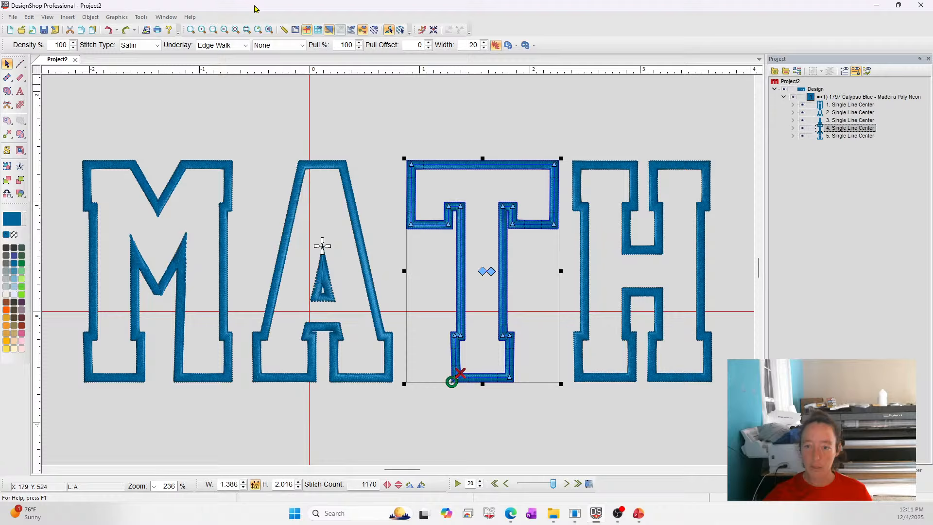
Move the control point at the T's inner left crossbar corner slightly right to tidy the joint.
{"action": "left_click", "coordinate": [191, 30]}
{"action": "left_click_drag", "start_coordinate": [383, 175], "coordinate": [569, 304]}
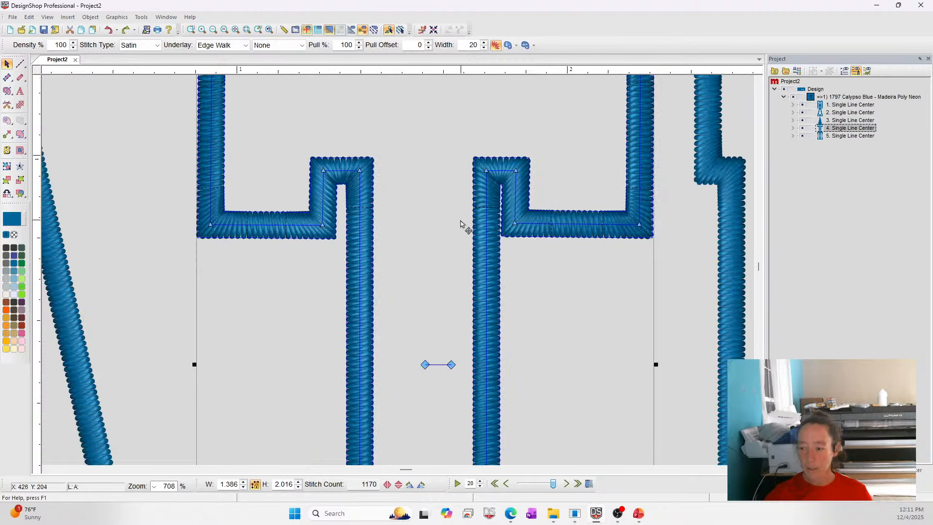
{"action": "left_click", "coordinate": [323, 170]}
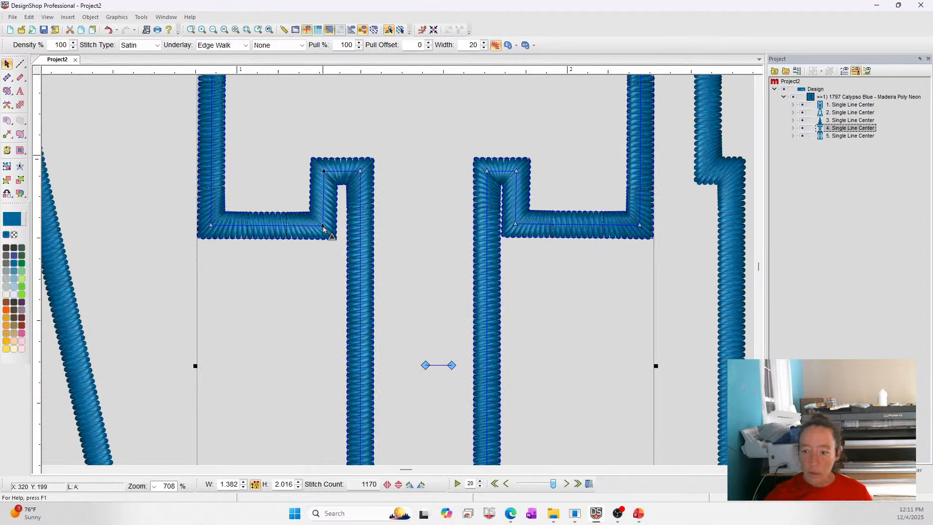
{"action": "left_click_drag", "start_coordinate": [324, 230], "coordinate": [329, 230]}
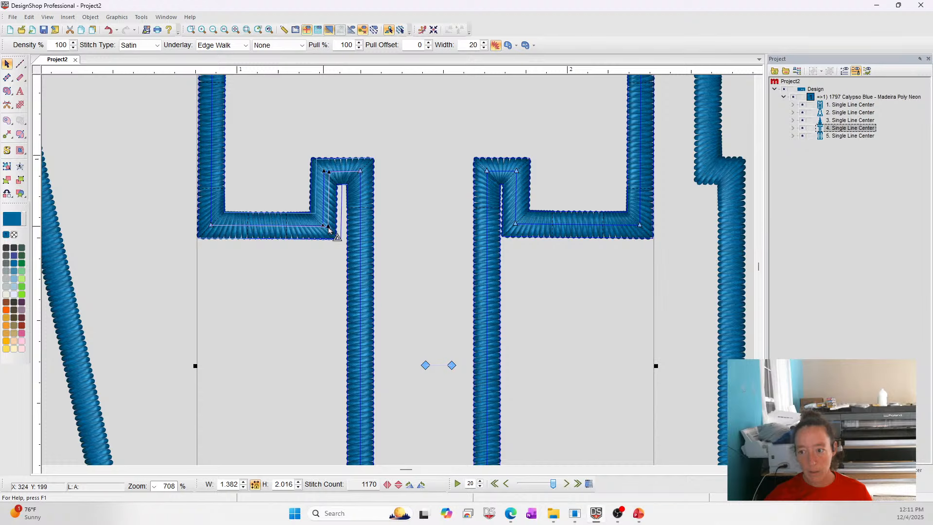
{"action": "left_click", "coordinate": [235, 29]}
Switch to the presentation slides listing viewer questions.
{"action": "left_click", "coordinate": [583, 435]}
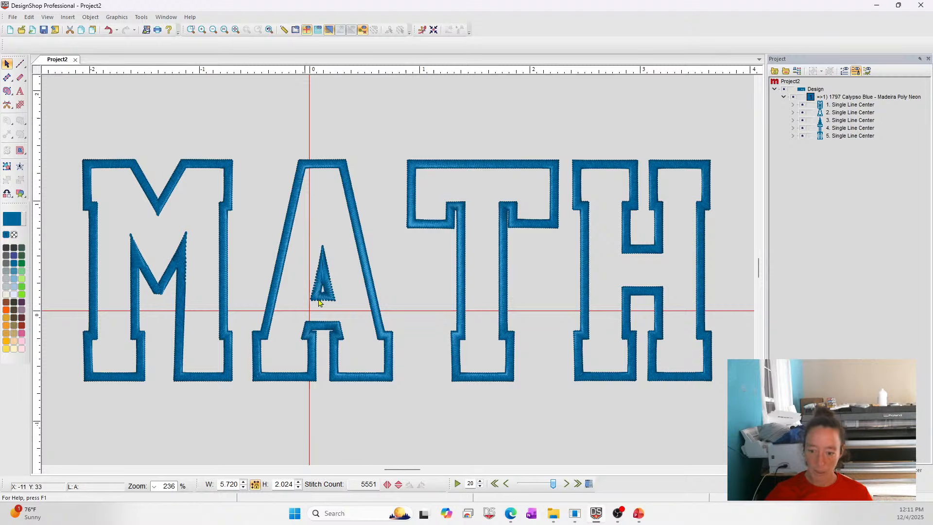
{"action": "left_click", "coordinate": [182, 269]}
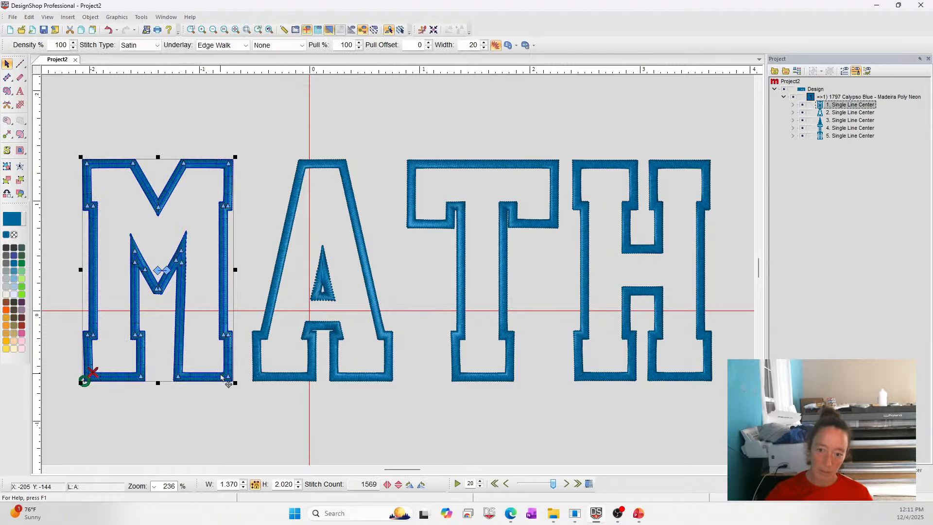
{"action": "left_click", "coordinate": [231, 125]}
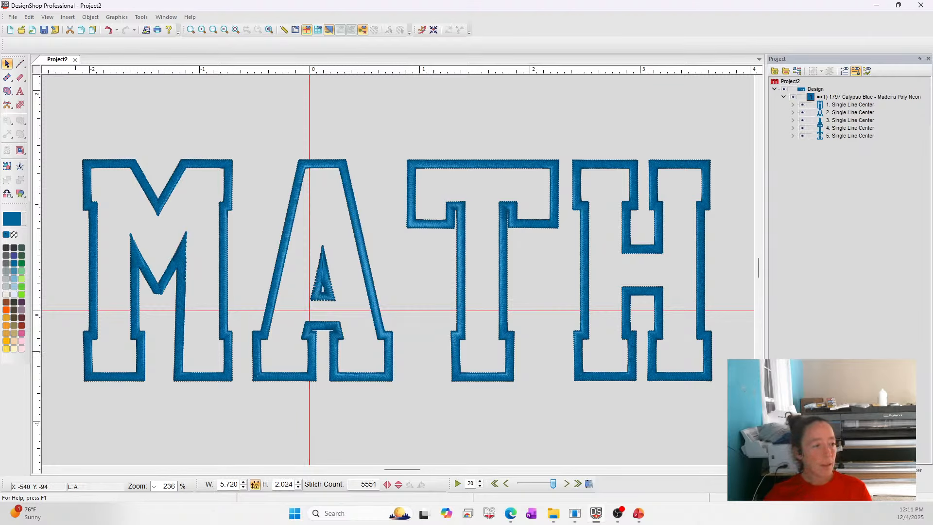
{"action": "key", "text": "alt+Tab"}
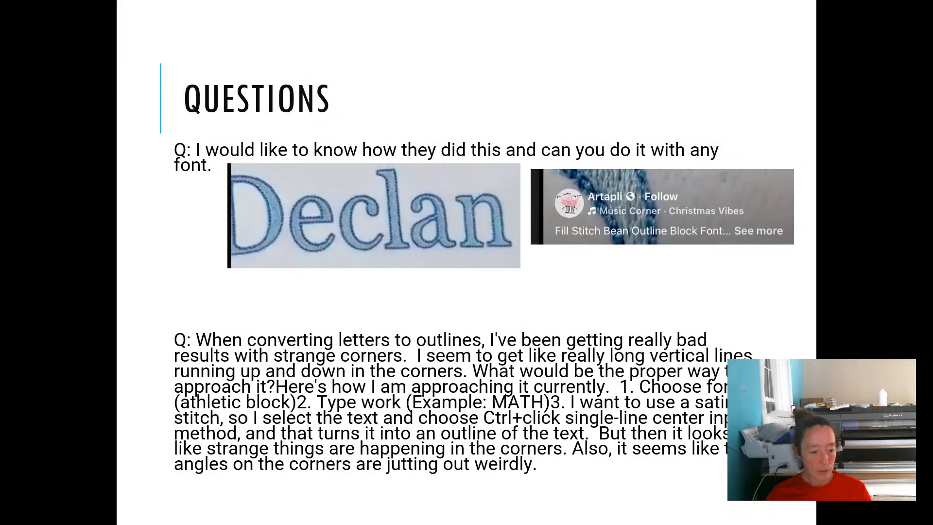
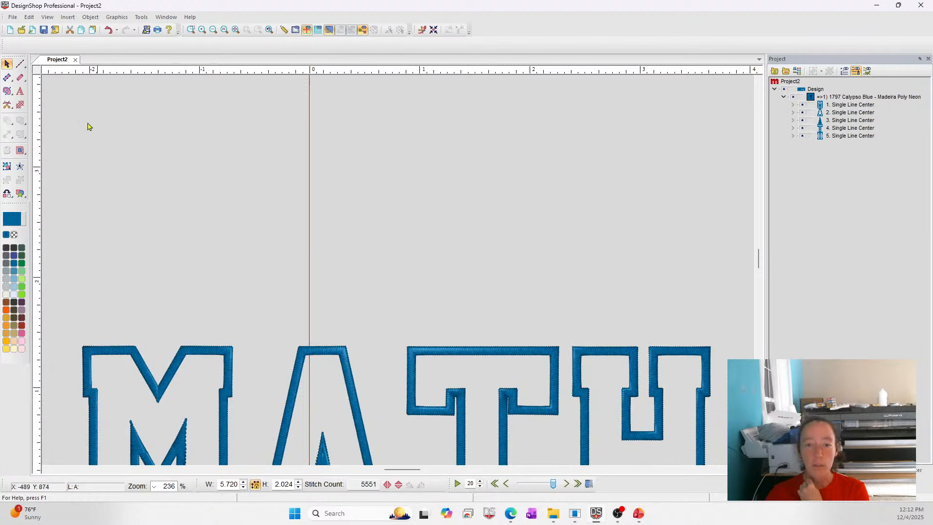
Create new lettering reading SCRIPT above the MATH lettering.
{"action": "left_click", "coordinate": [20, 91]}
{"action": "left_click", "coordinate": [257, 214]}
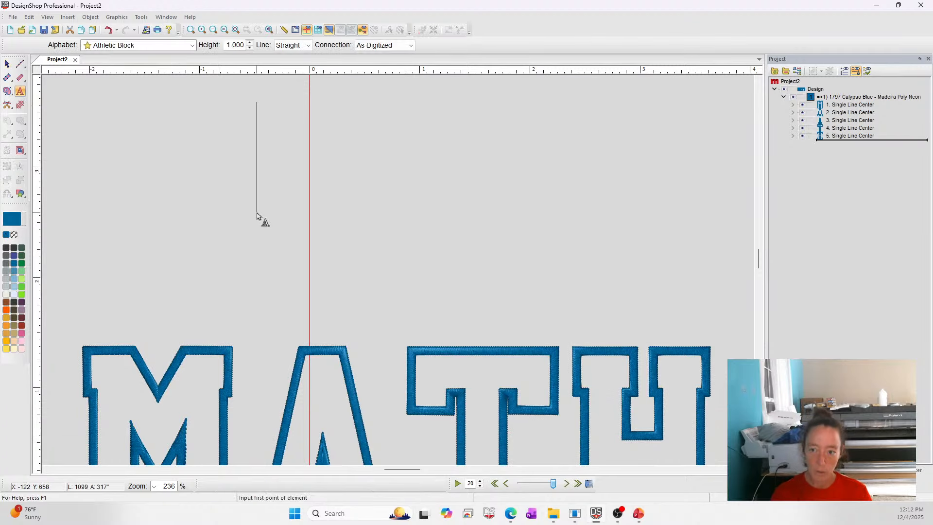
{"action": "type", "text": "SCRIPT"}
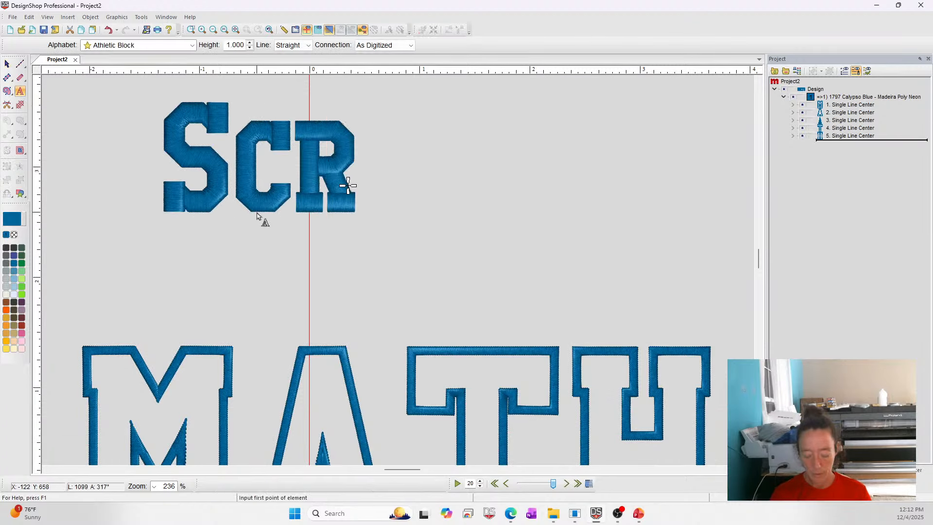
{"action": "key", "text": "Return"}
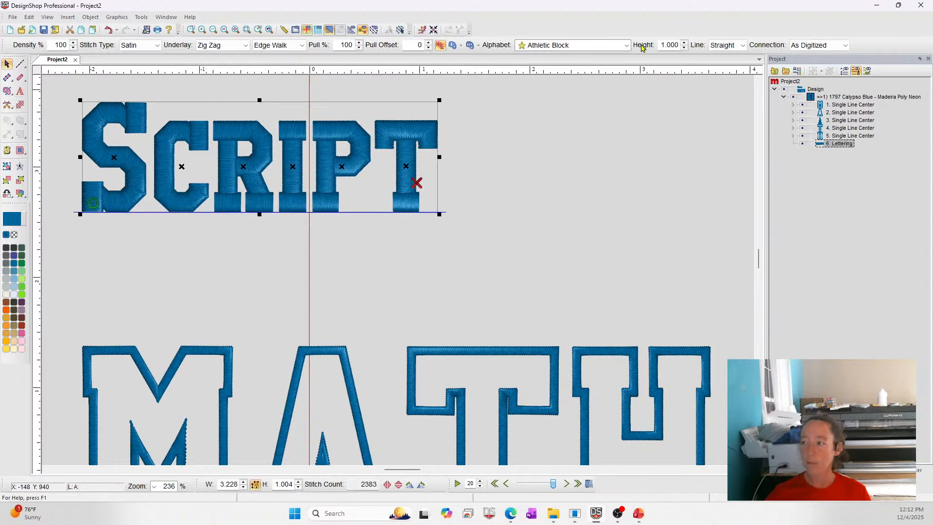
Change the SCRIPT lettering's alphabet to Juliette Script by searching the alphabet list.
{"action": "left_click", "coordinate": [628, 46]}
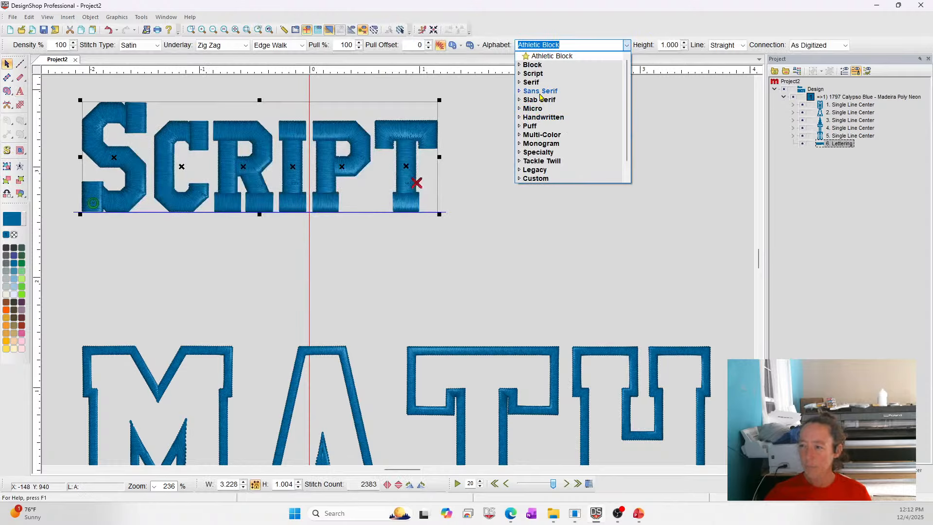
{"action": "left_click", "coordinate": [533, 74]}
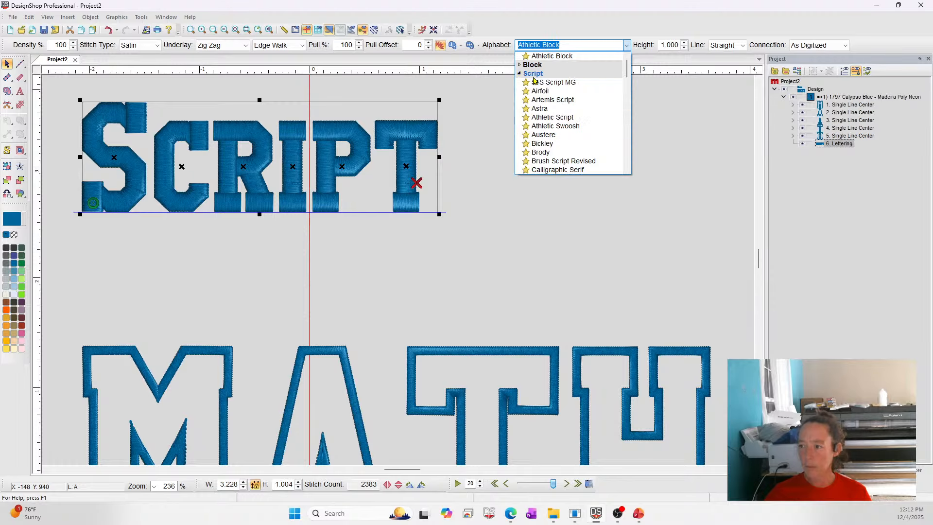
{"action": "mouse_move", "coordinate": [536, 94]}
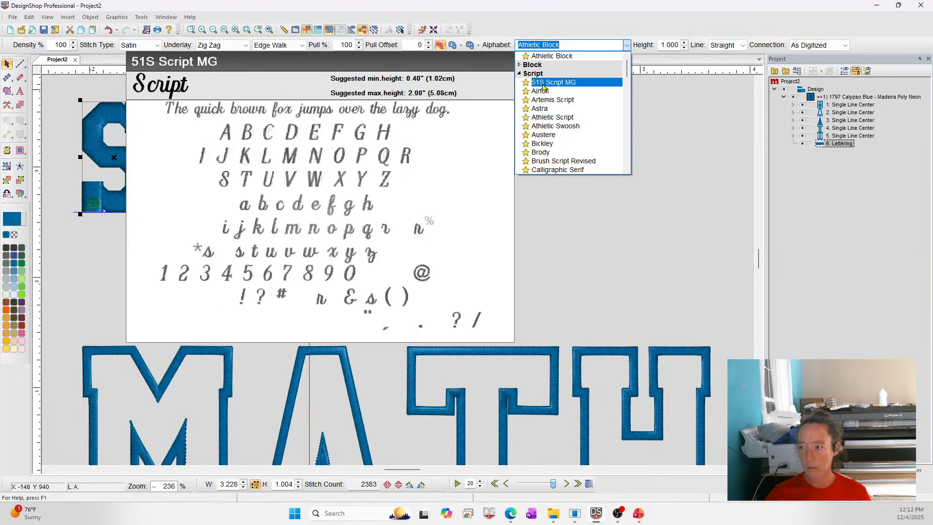
{"action": "type", "text": "h"}
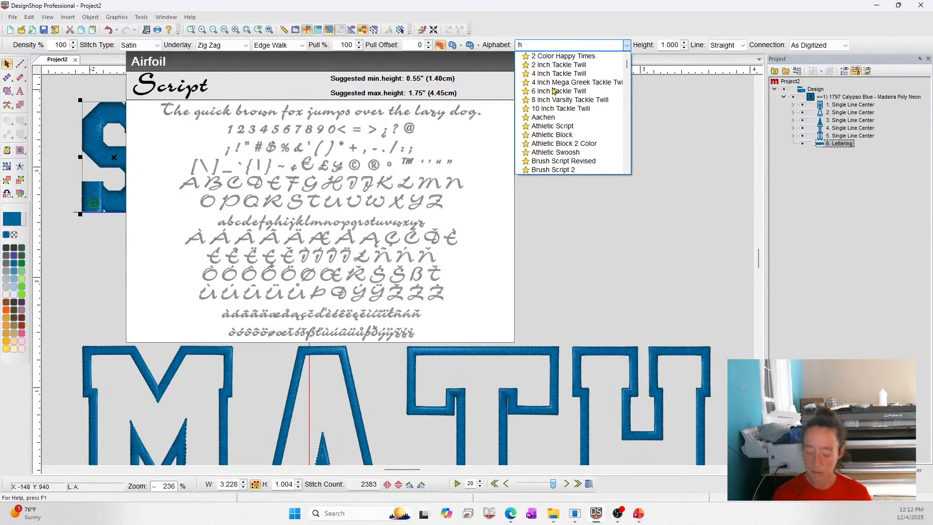
{"action": "key", "text": "BackSpace"}
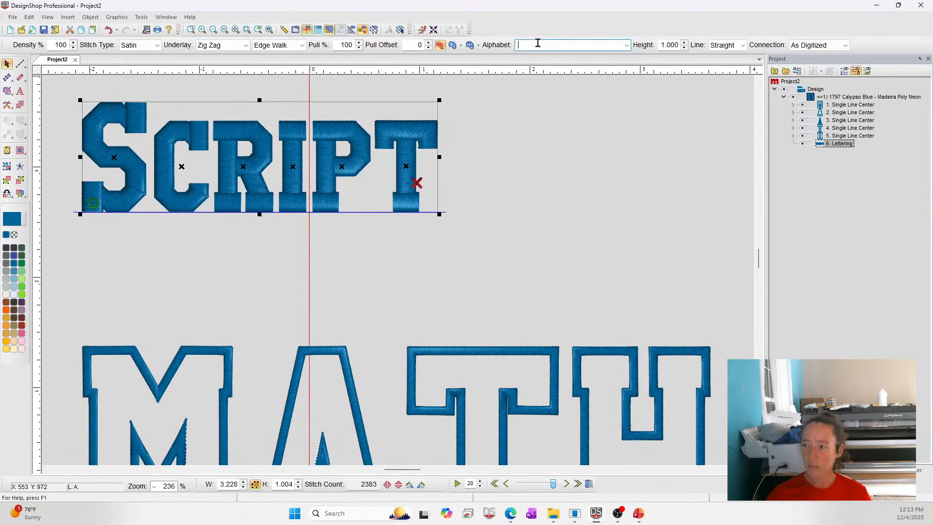
{"action": "type", "text": "ju"}
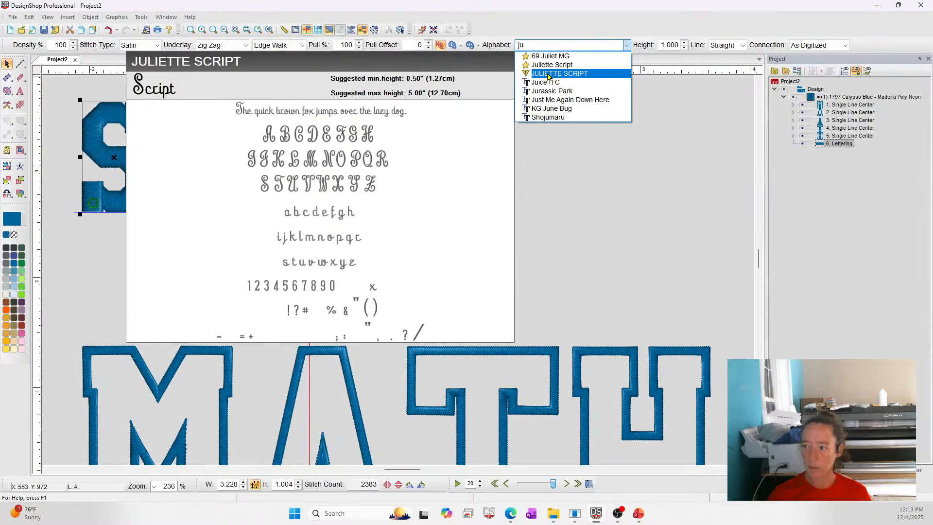
{"action": "left_click", "coordinate": [549, 65]}
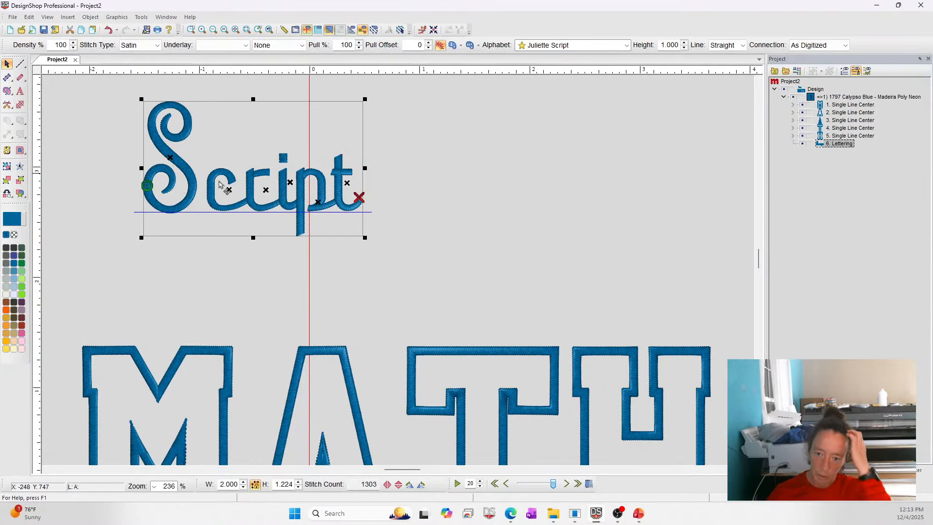
Open the lettering's Top Stitching properties and set the Auto Density value for 10 pt columns to 4.
{"action": "right_click", "coordinate": [221, 121]}
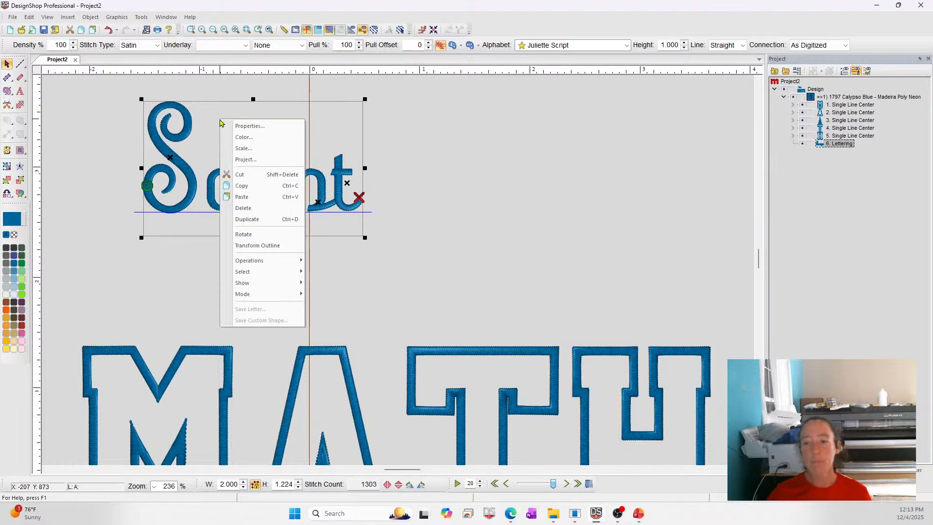
{"action": "left_click", "coordinate": [250, 125]}
{"action": "left_click", "coordinate": [508, 128]}
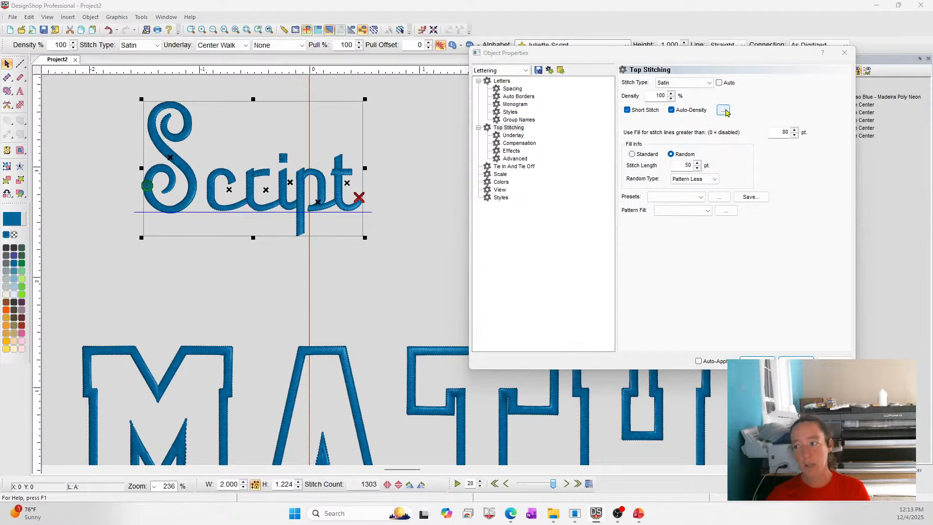
{"action": "left_click", "coordinate": [723, 110]}
{"action": "left_click_drag", "start_coordinate": [571, 120], "coordinate": [508, 120]}
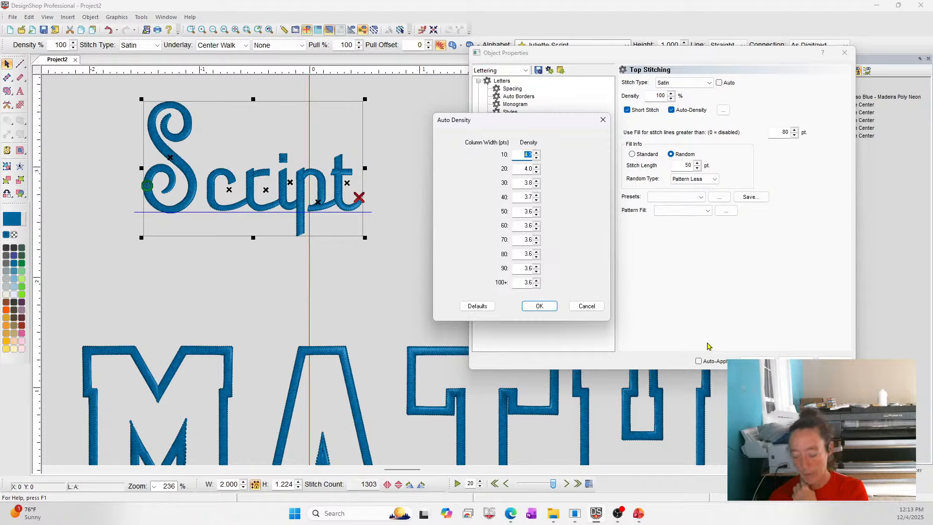
{"action": "type", "text": "4"}
{"action": "key", "text": "Return"}
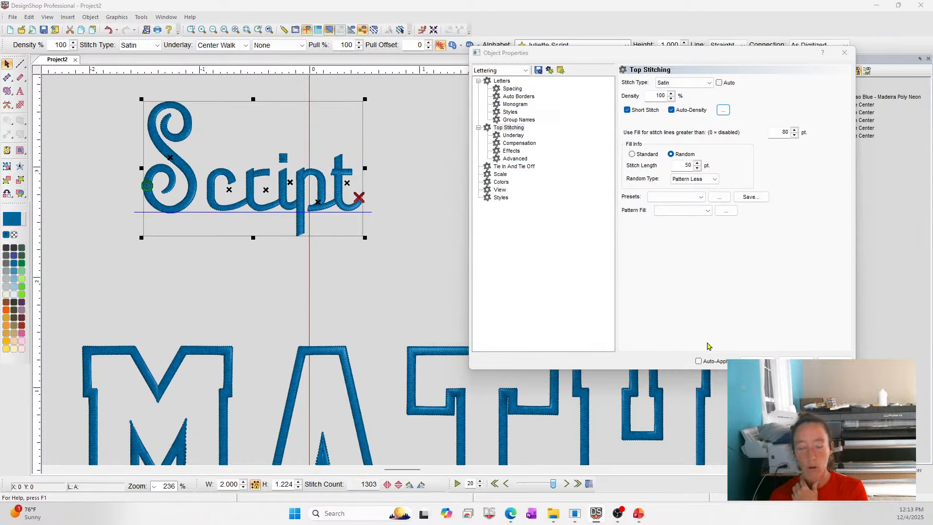
Reopen Auto Density, adjust the 10 pt column density with its spinner, and confirm.
{"action": "left_click", "coordinate": [724, 112]}
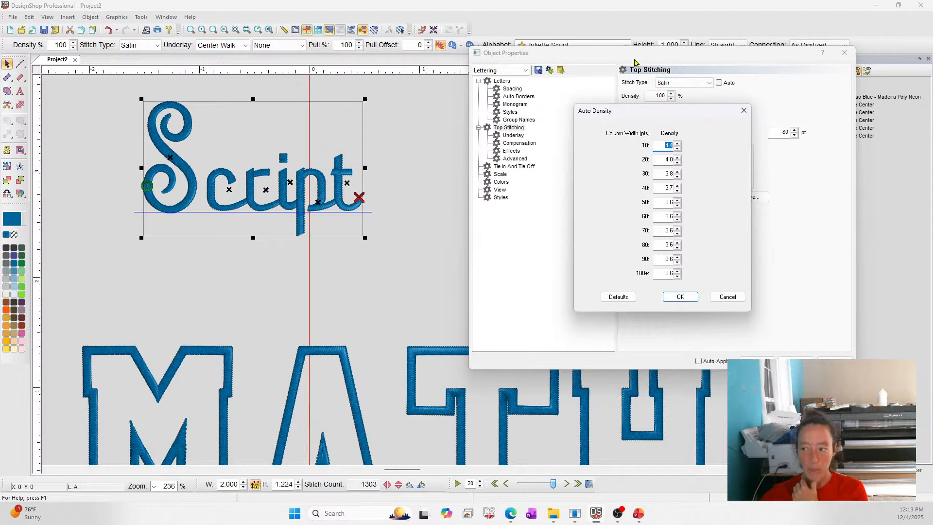
{"action": "left_click", "coordinate": [678, 144]}
{"action": "left_click", "coordinate": [678, 143]}
{"action": "left_click", "coordinate": [678, 143]}
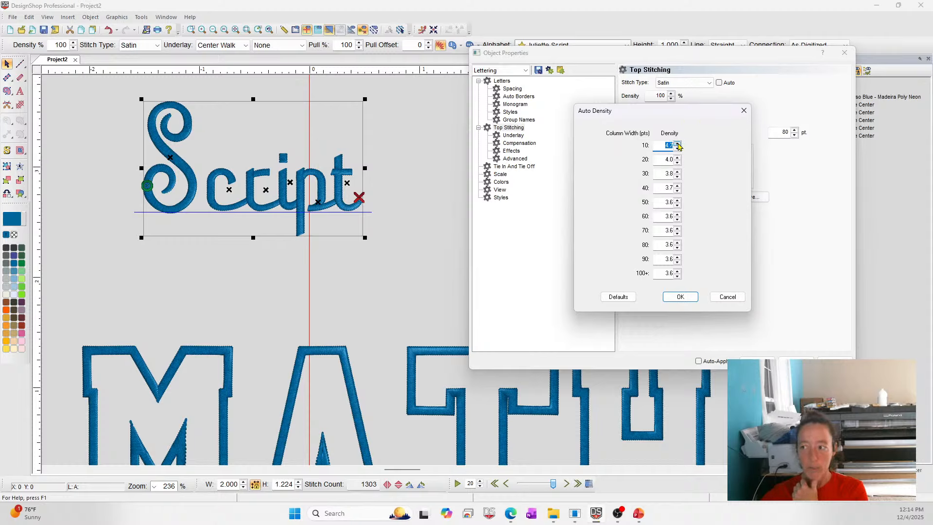
{"action": "left_click", "coordinate": [678, 144]}
{"action": "left_click", "coordinate": [678, 143]}
{"action": "left_click", "coordinate": [678, 143]}
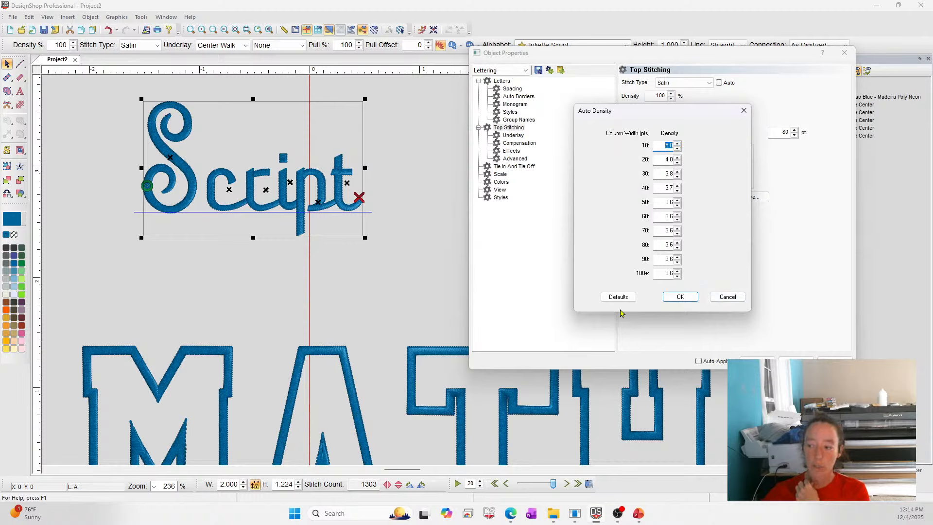
{"action": "left_click", "coordinate": [680, 297]}
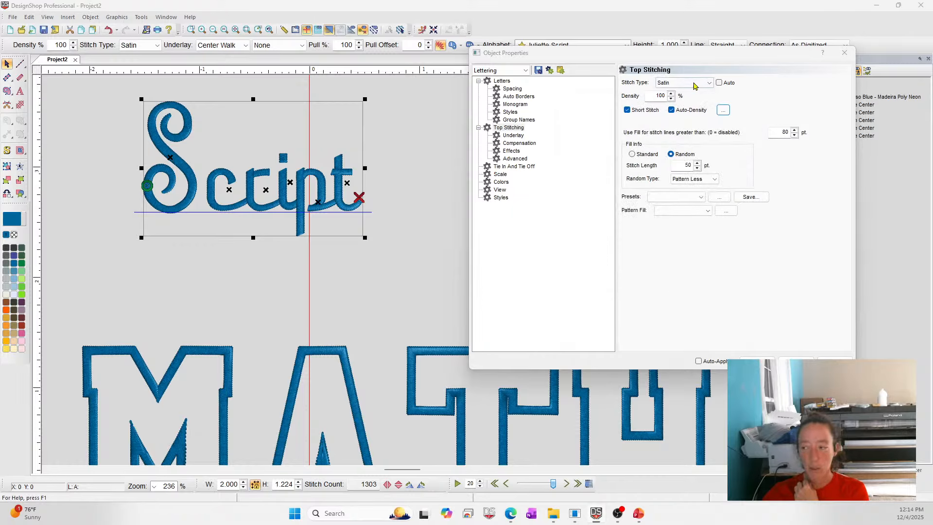
{"action": "left_click", "coordinate": [723, 109]}
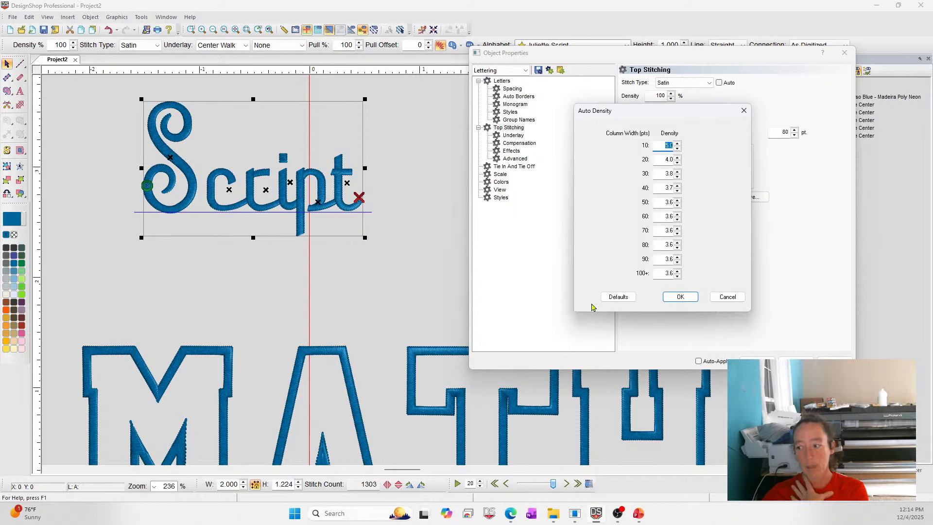
{"action": "left_click", "coordinate": [627, 302]}
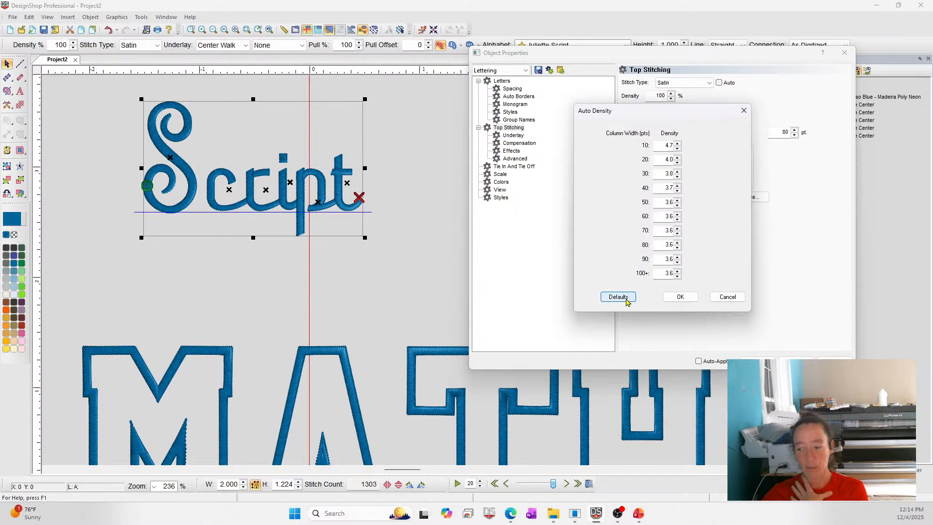
{"action": "left_click", "coordinate": [736, 298]}
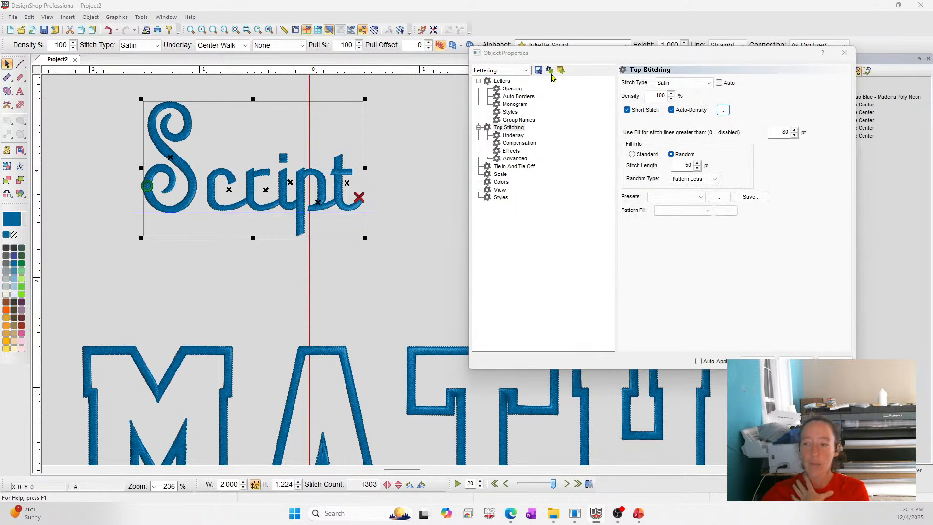
Deselect the lettering and close the Object Properties dialog.
{"action": "left_click", "coordinate": [95, 129]}
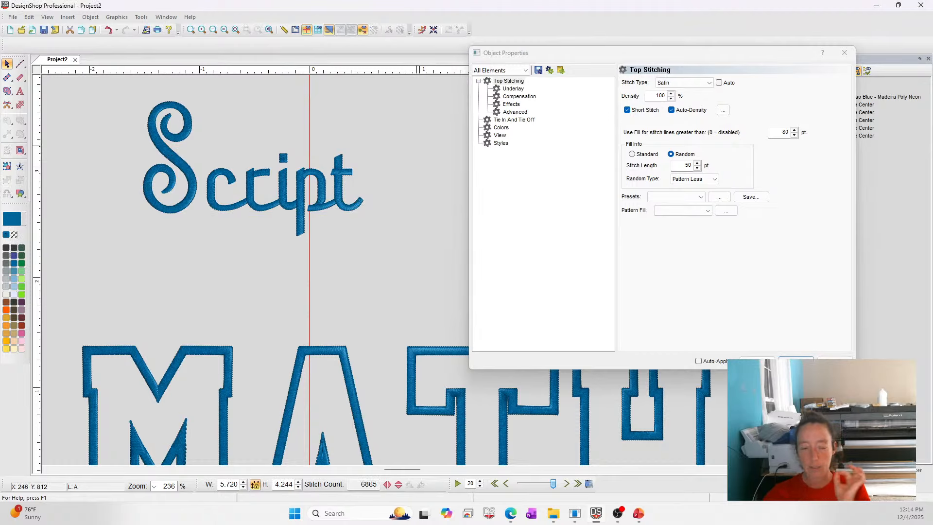
{"action": "left_click", "coordinate": [796, 363]}
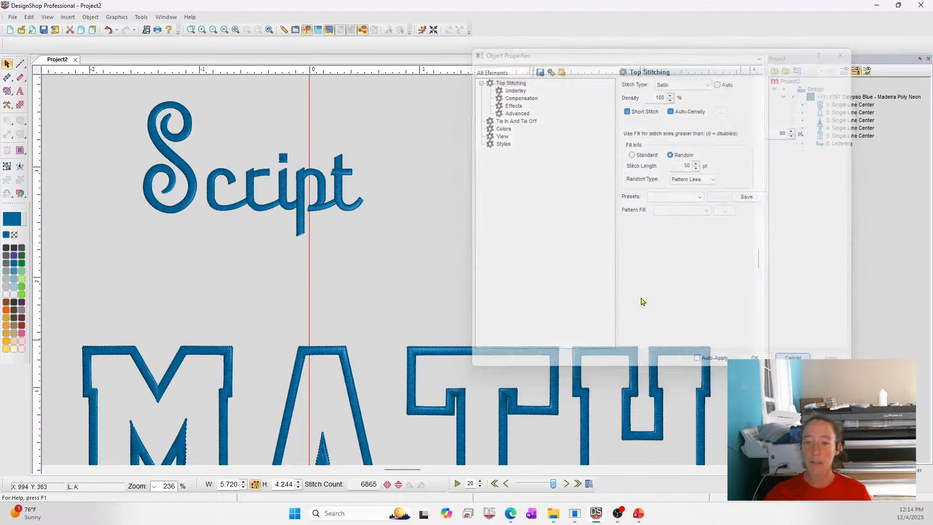
Start a new project, open the lettering tool's Top Stitching Auto Density, adjust the 10 pt density, and apply.
{"action": "left_click", "coordinate": [10, 30]}
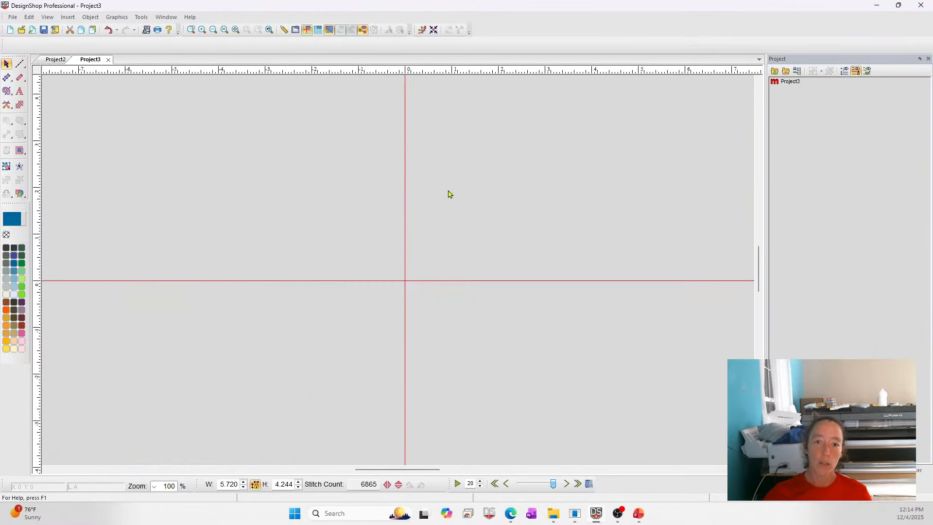
{"action": "left_click", "coordinate": [20, 92]}
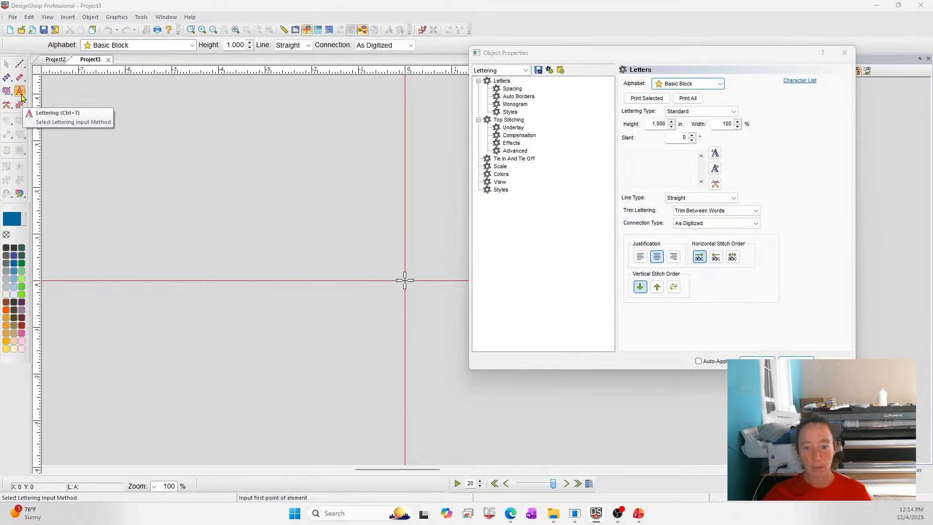
{"action": "left_click", "coordinate": [508, 120]}
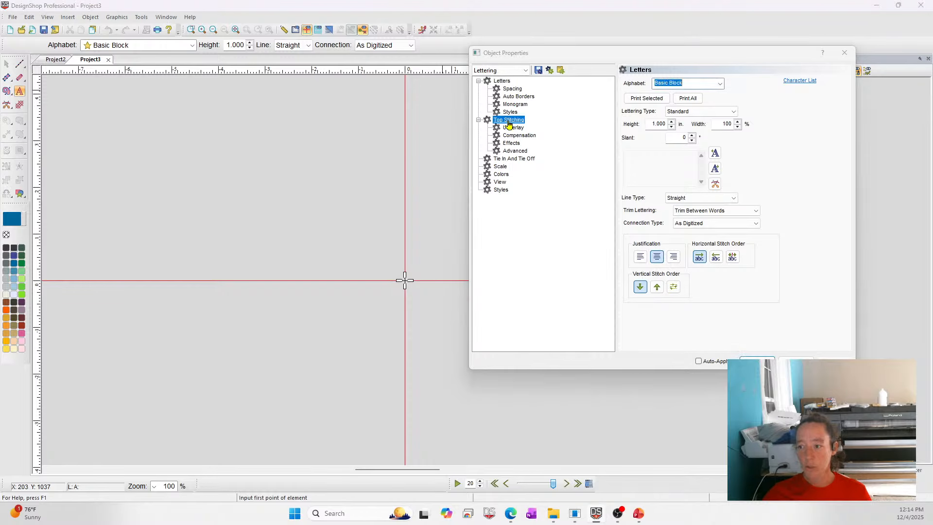
{"action": "left_click", "coordinate": [723, 110]}
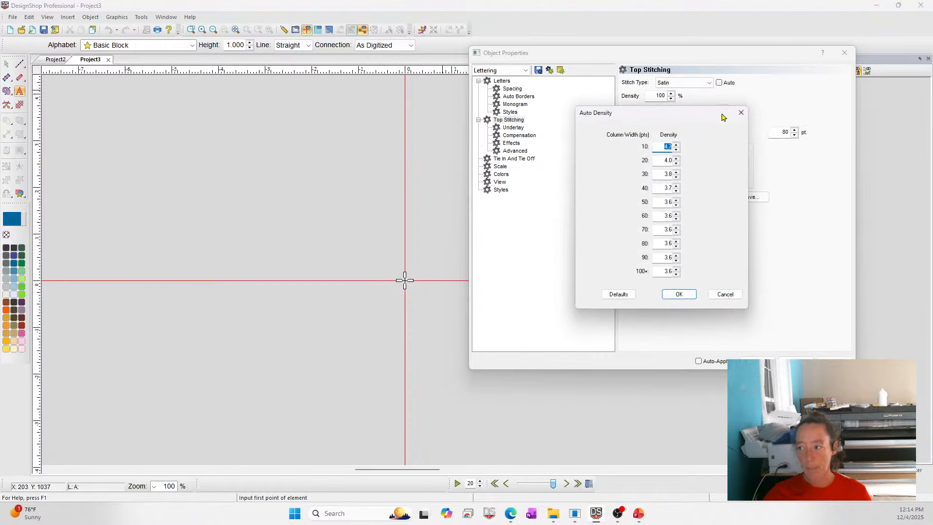
{"action": "left_click", "coordinate": [678, 148]}
{"action": "left_click", "coordinate": [678, 149]}
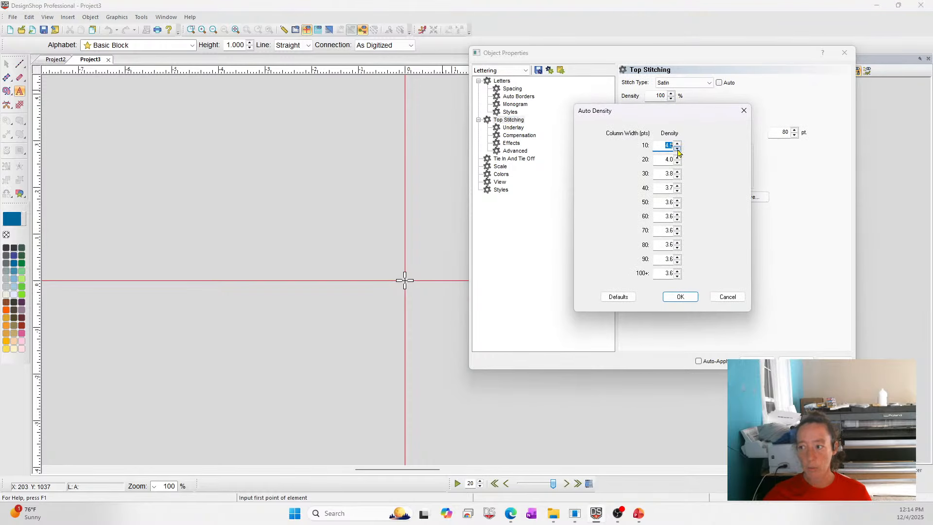
{"action": "left_click", "coordinate": [680, 297]}
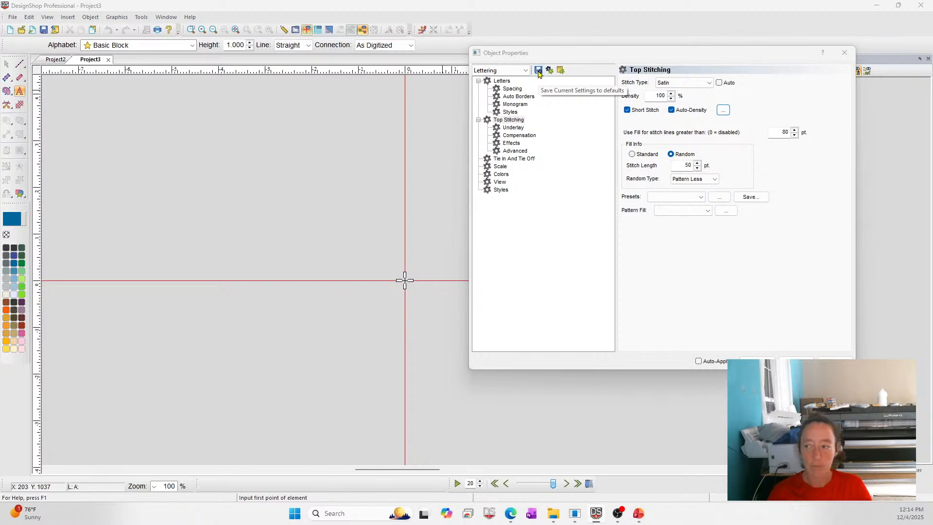
{"action": "left_click", "coordinate": [835, 361]}
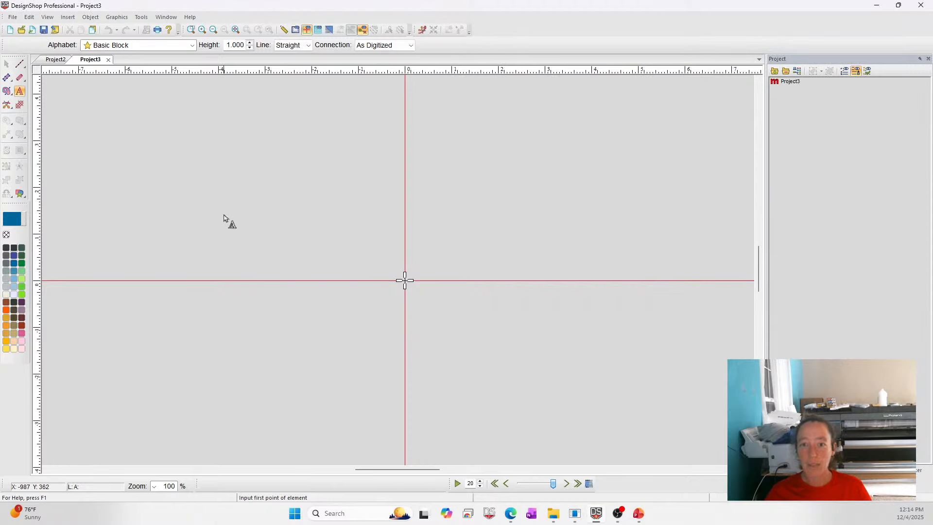
Exit the lettering tool and close the new project tab.
{"action": "key", "text": "Escape"}
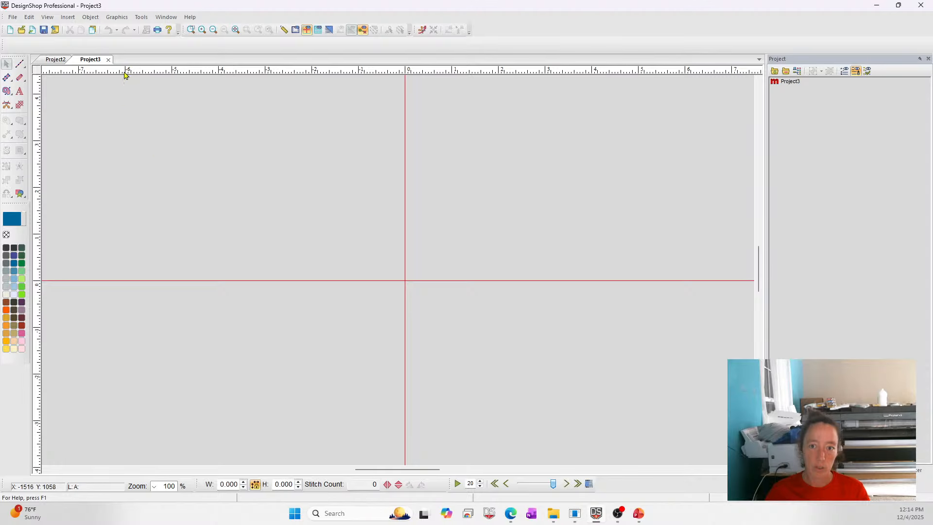
{"action": "left_click", "coordinate": [108, 59]}
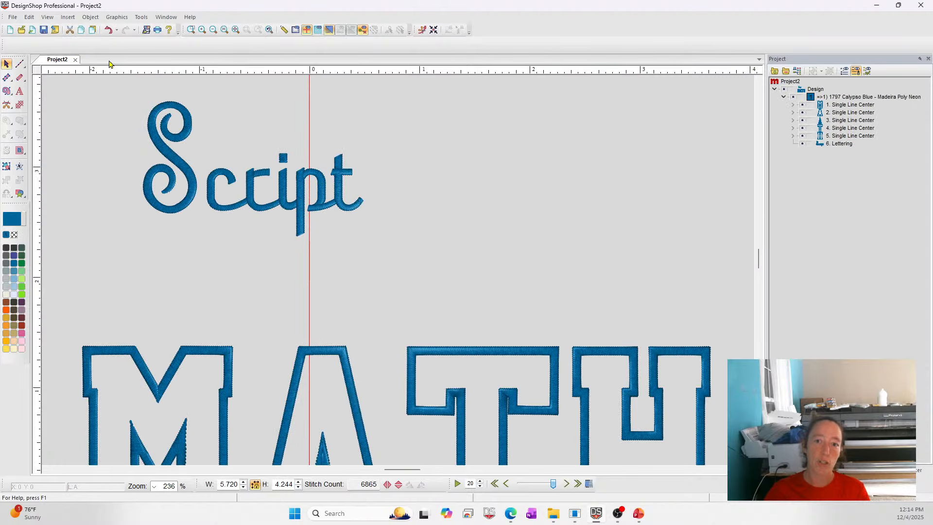
Reopen the Script lettering's Object Properties and show its Letters page.
{"action": "left_click", "coordinate": [195, 176]}
{"action": "right_click", "coordinate": [299, 136]}
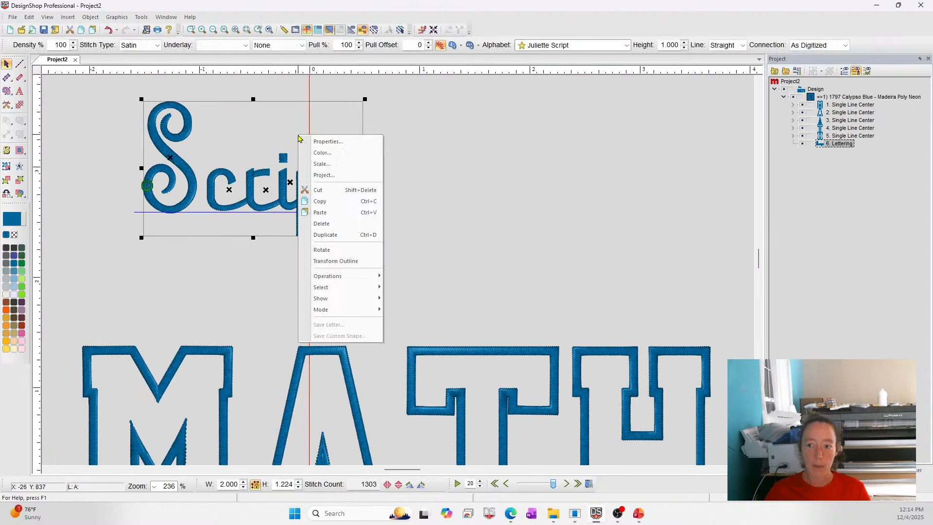
{"action": "left_click", "coordinate": [327, 142]}
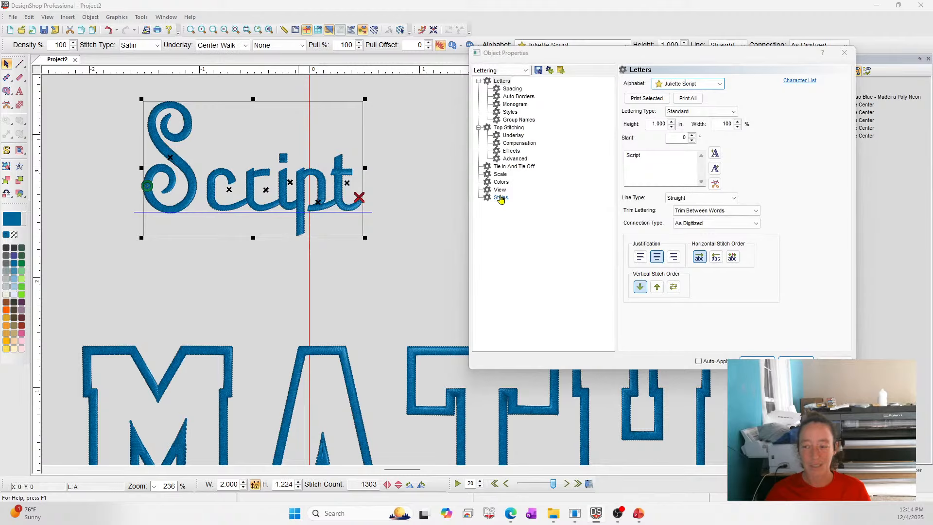
{"action": "left_click", "coordinate": [503, 81]}
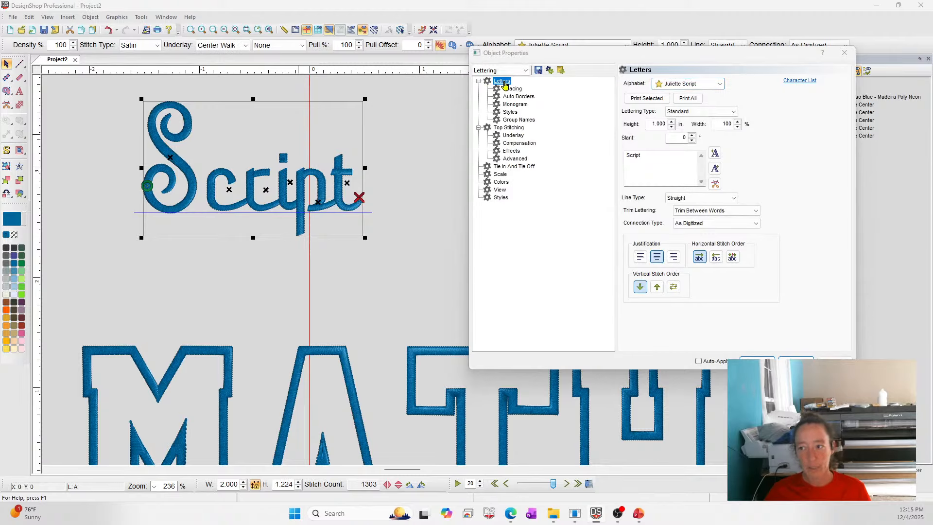
Open the Script lettering's Top Stitching Auto Density table, cancel it, and close the Object Properties dialog.
{"action": "left_click", "coordinate": [516, 129]}
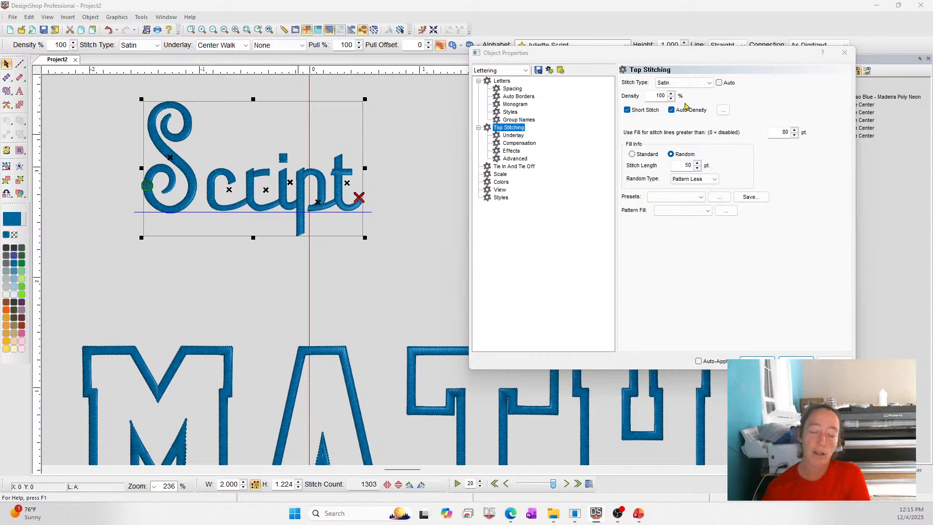
{"action": "left_click", "coordinate": [724, 111]}
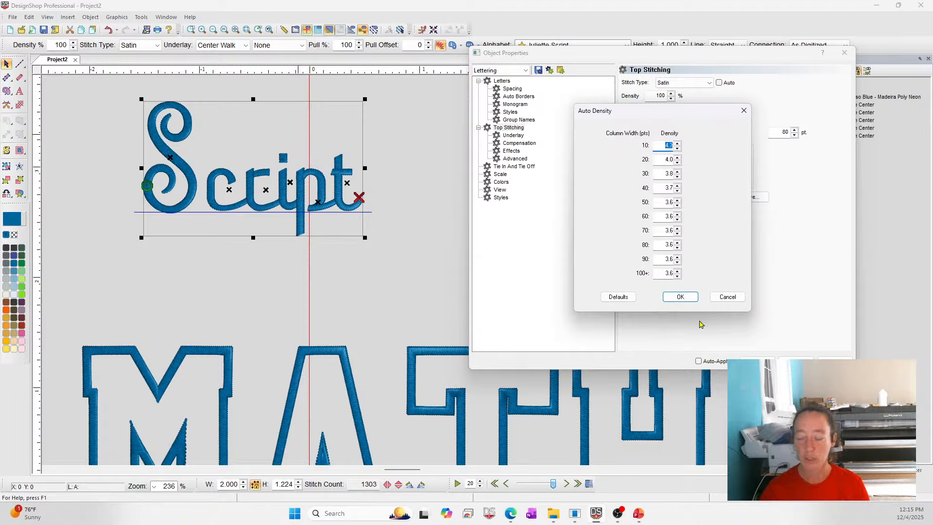
{"action": "left_click", "coordinate": [732, 296]}
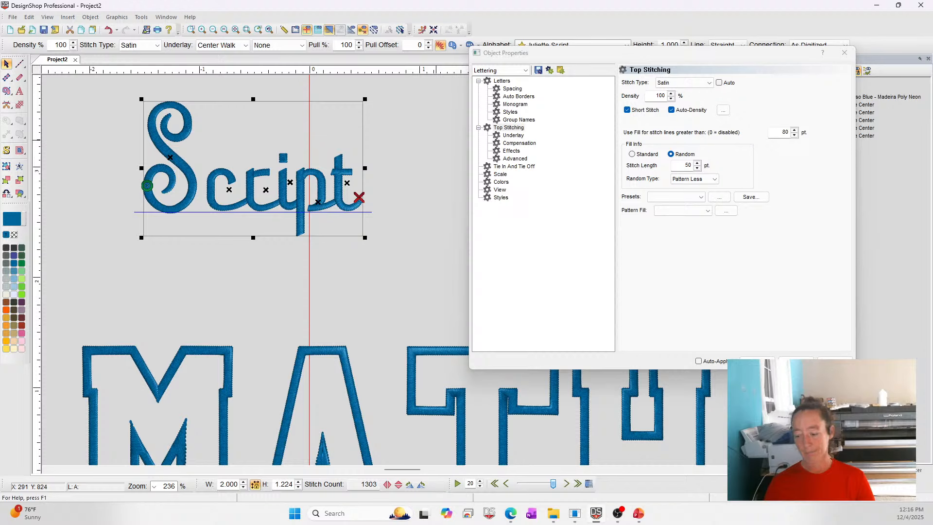
{"action": "left_click", "coordinate": [795, 362]}
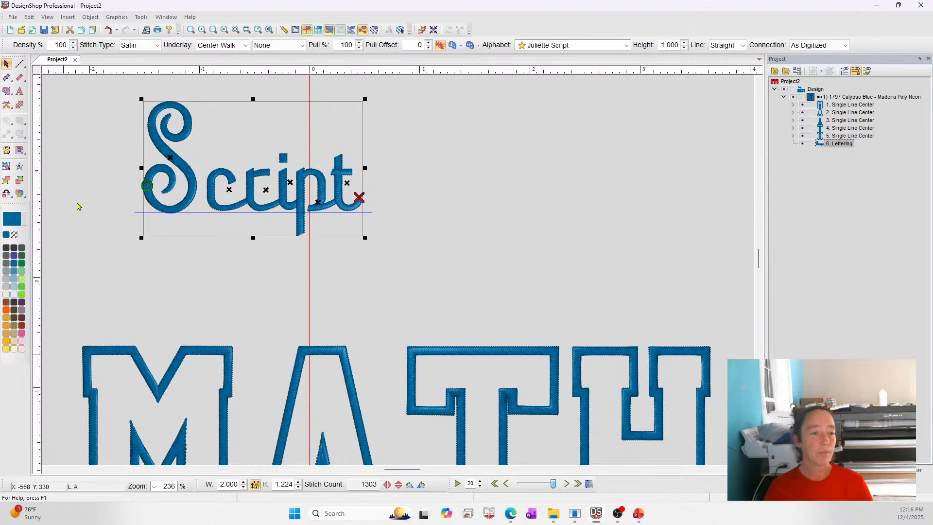
Switch to the PowerPoint slide show displaying the viewer questions slide.
{"action": "mouse_move", "coordinate": [646, 522]}
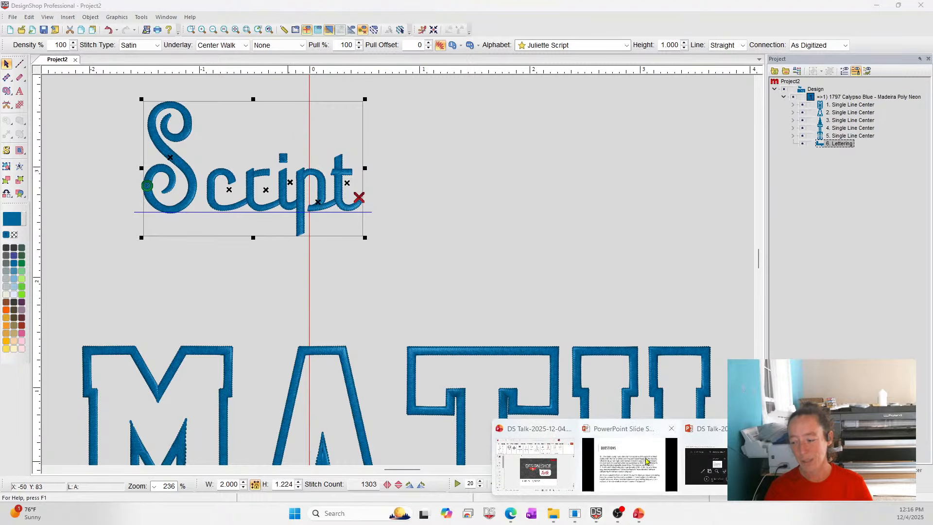
{"action": "left_click", "coordinate": [629, 478]}
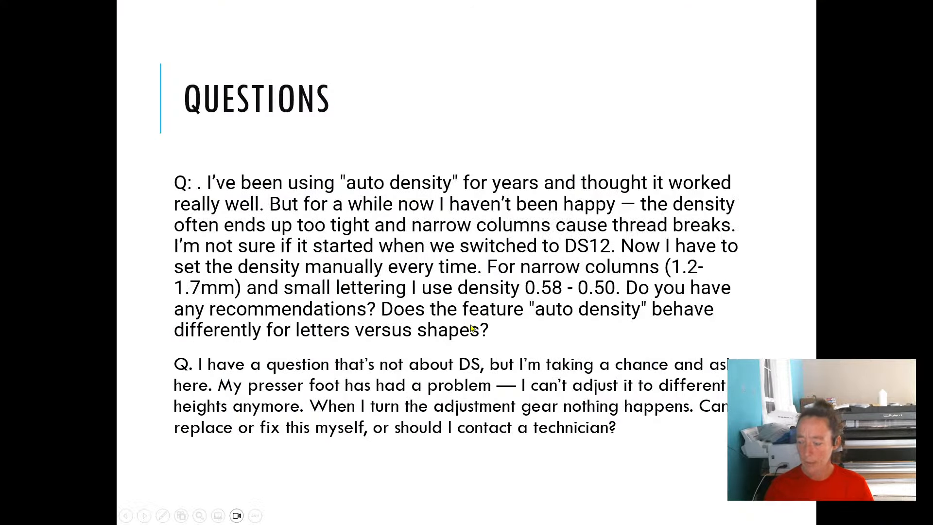
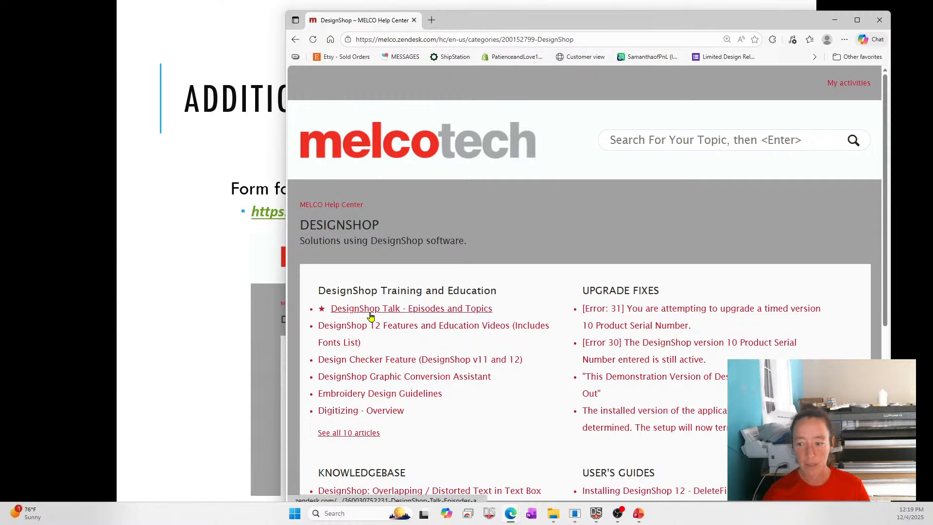
Open the DesignShop Talk - Episodes And Topics article from the Melco help center and move the browser window aside.
{"action": "left_click", "coordinate": [416, 309]}
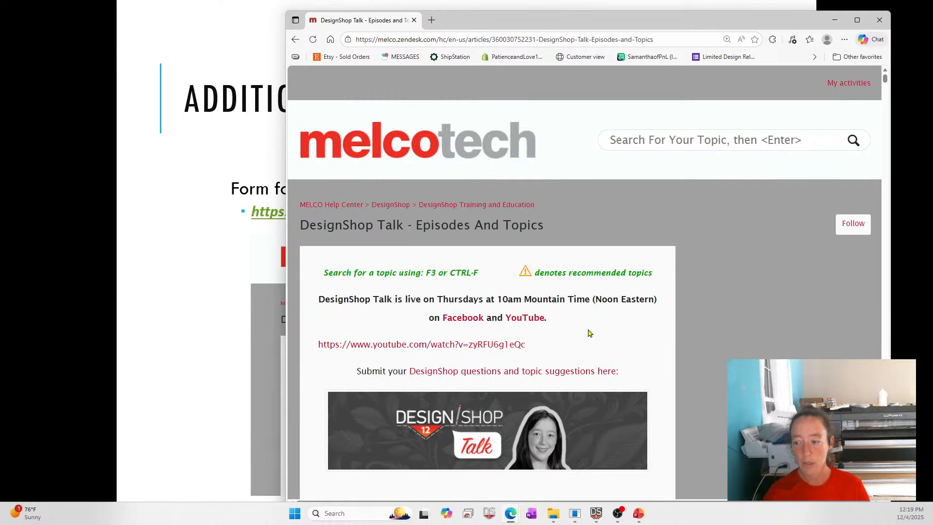
{"action": "left_click_drag", "start_coordinate": [669, 20], "coordinate": [632, 113]}
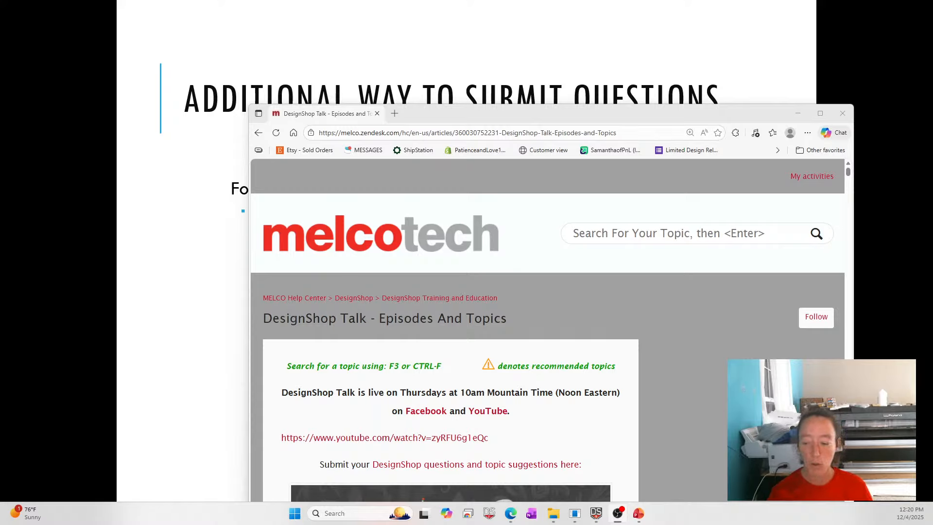
Switch back to DesignShop and open the Corners.ofm design from File Explorer.
{"action": "left_click", "coordinate": [597, 521]}
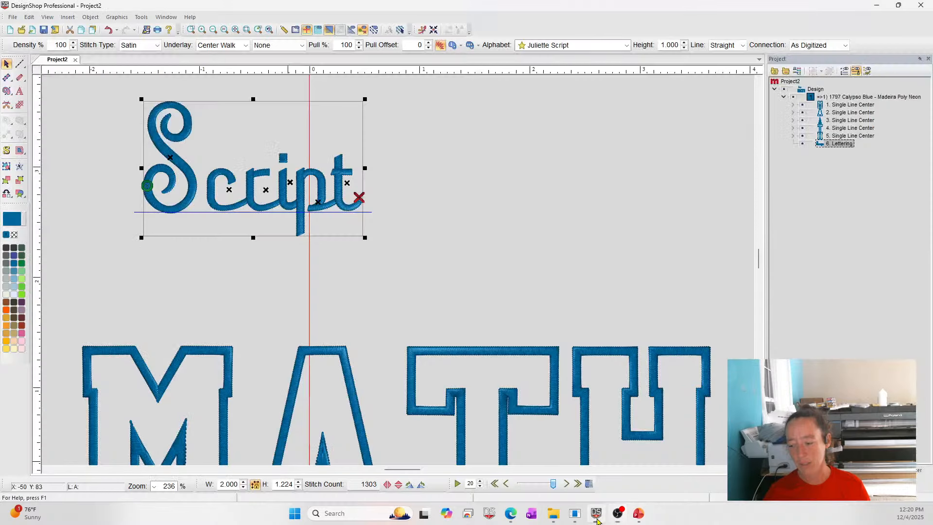
{"action": "scroll", "coordinate": [525, 250], "scroll_direction": "up", "scroll_amount": 1}
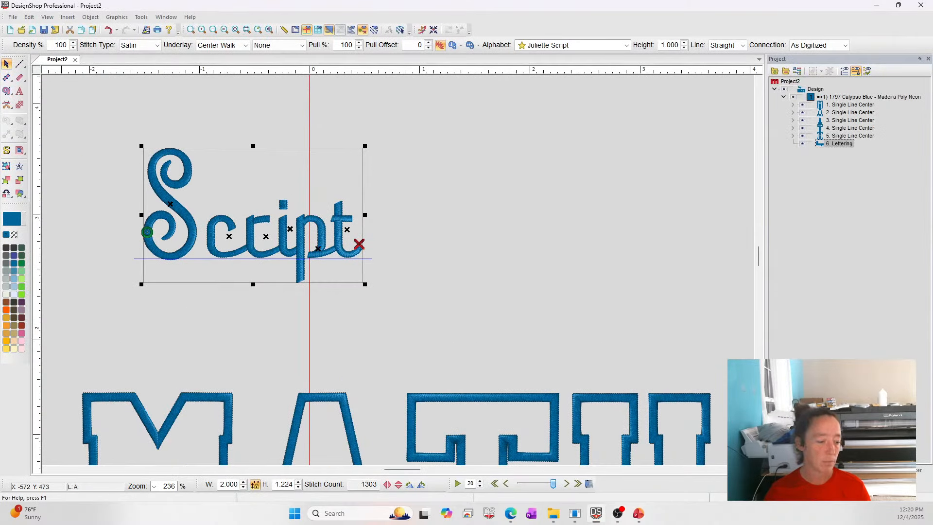
{"action": "left_click", "coordinate": [554, 513]}
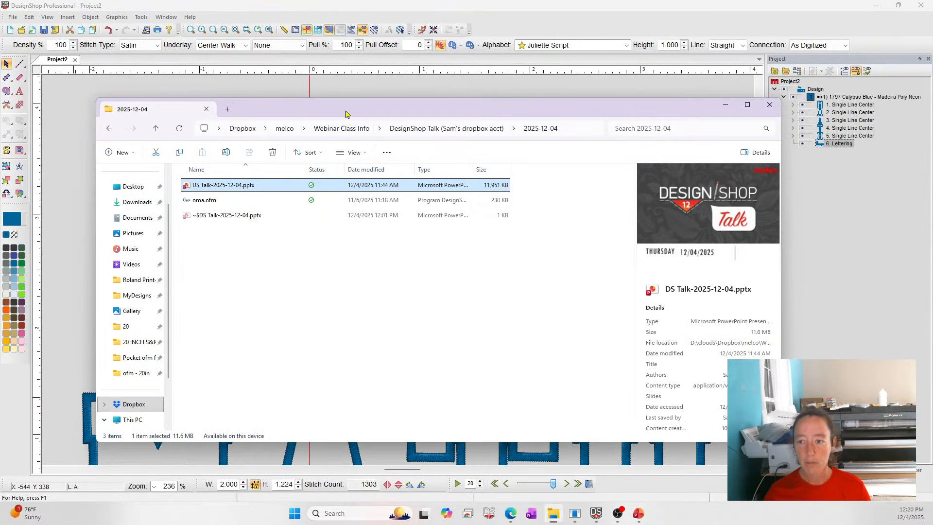
{"action": "left_click_drag", "start_coordinate": [348, 112], "coordinate": [0, 113]}
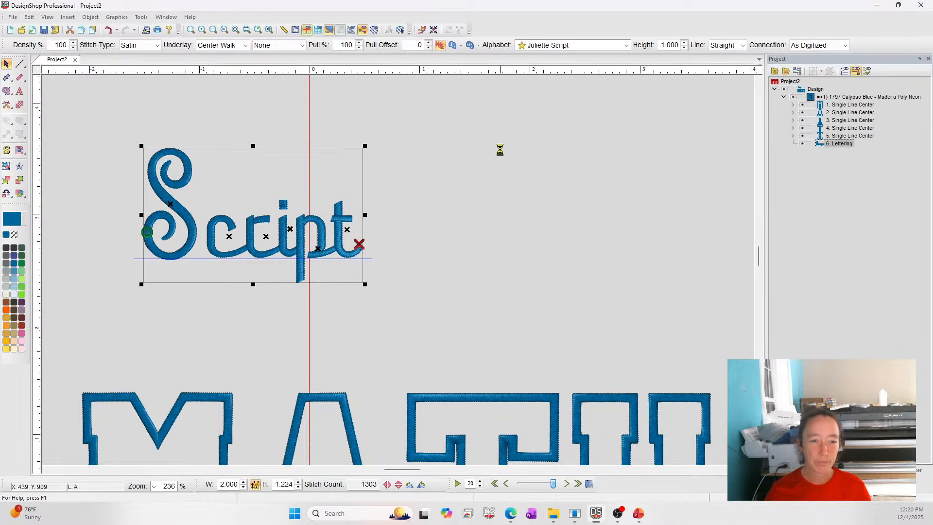
Zoom in on the orange single line's sharp corner and select it to inspect the stitching at its tip.
{"action": "left_click", "coordinate": [193, 29]}
{"action": "left_click_drag", "start_coordinate": [278, 161], "coordinate": [539, 336]}
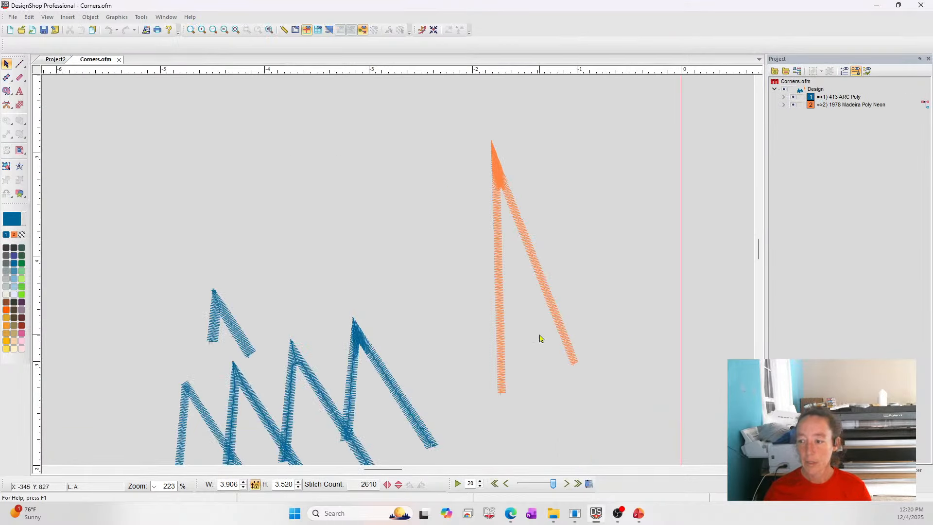
{"action": "left_click", "coordinate": [500, 195]}
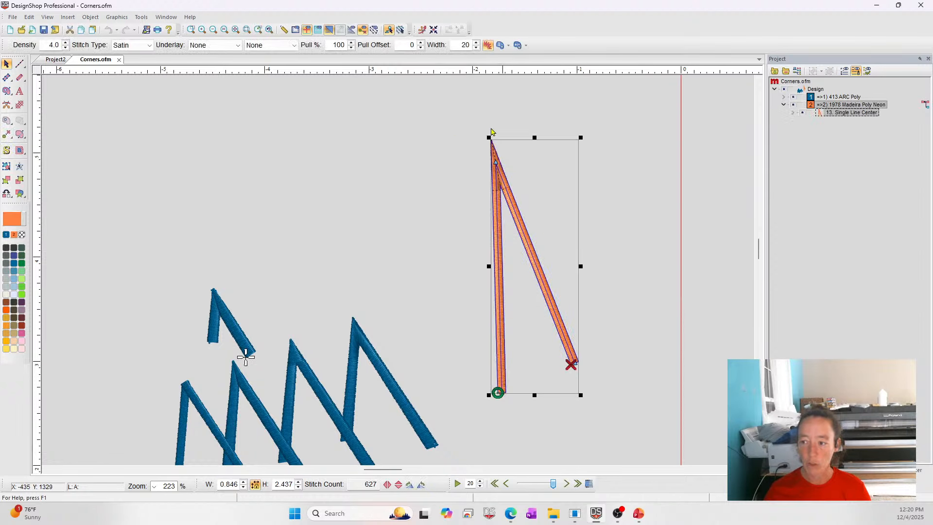
{"action": "left_click", "coordinate": [191, 29]}
{"action": "left_click_drag", "start_coordinate": [462, 120], "coordinate": [567, 236]}
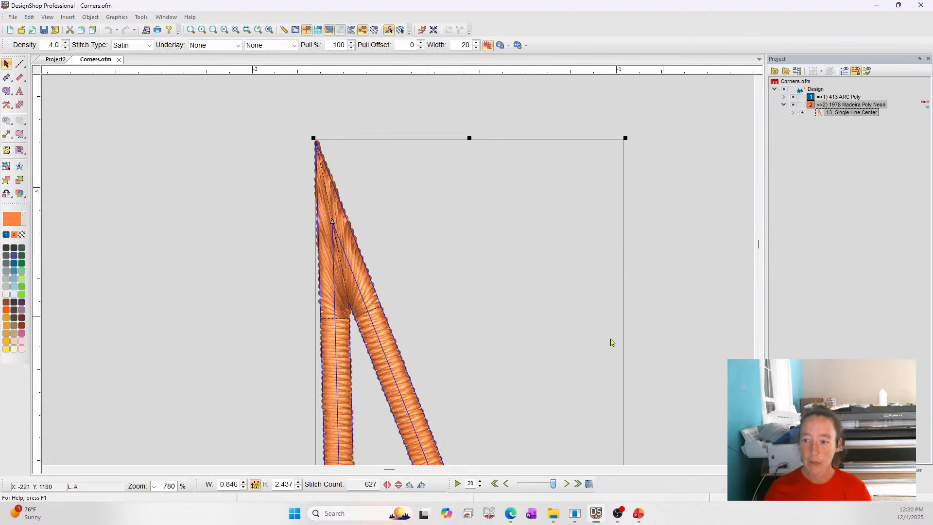
{"action": "left_click", "coordinate": [635, 333]}
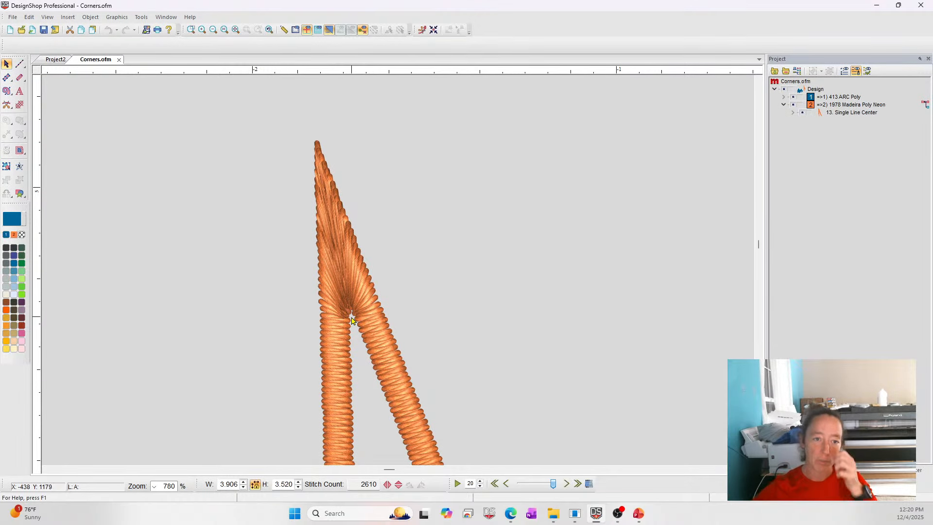
Open the orange line's Object Properties and go to its Corners page.
{"action": "left_click", "coordinate": [342, 264]}
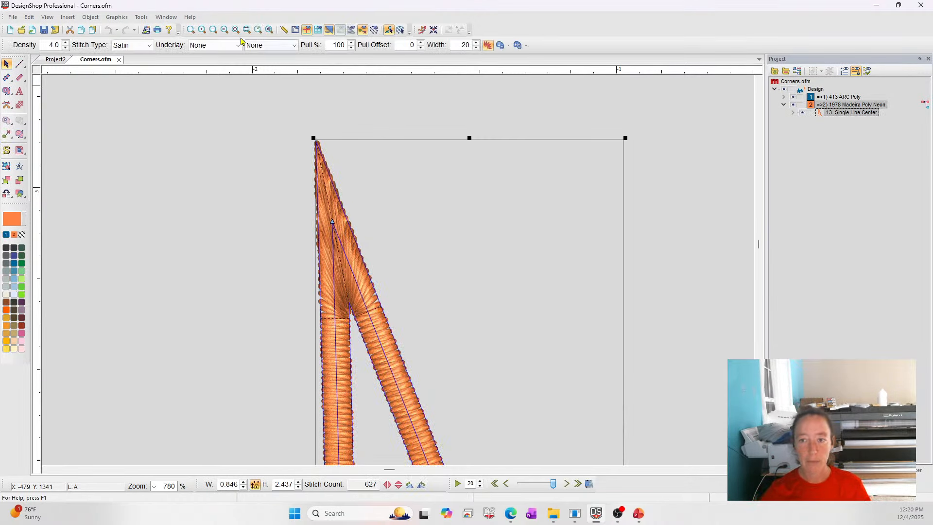
{"action": "right_click", "coordinate": [356, 222]}
{"action": "left_click", "coordinate": [408, 244]}
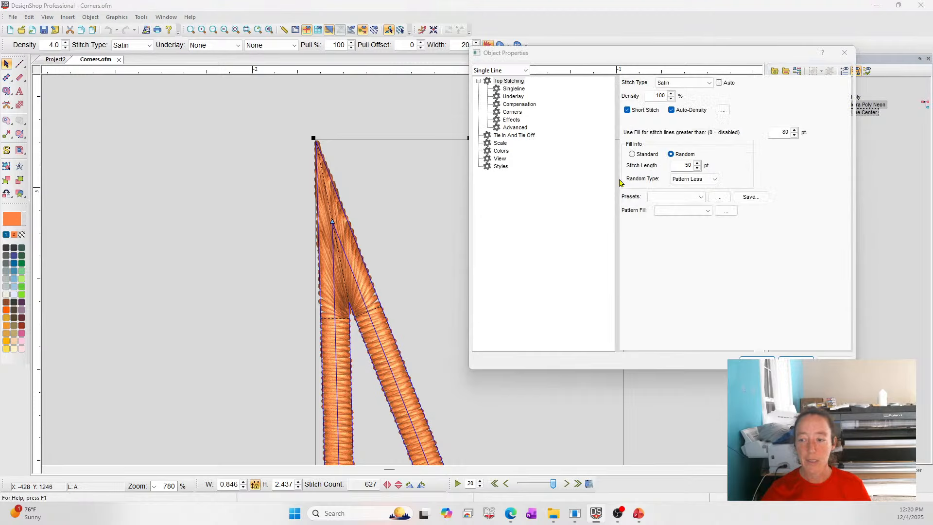
{"action": "left_click", "coordinate": [514, 113]}
{"action": "left_click", "coordinate": [641, 160]}
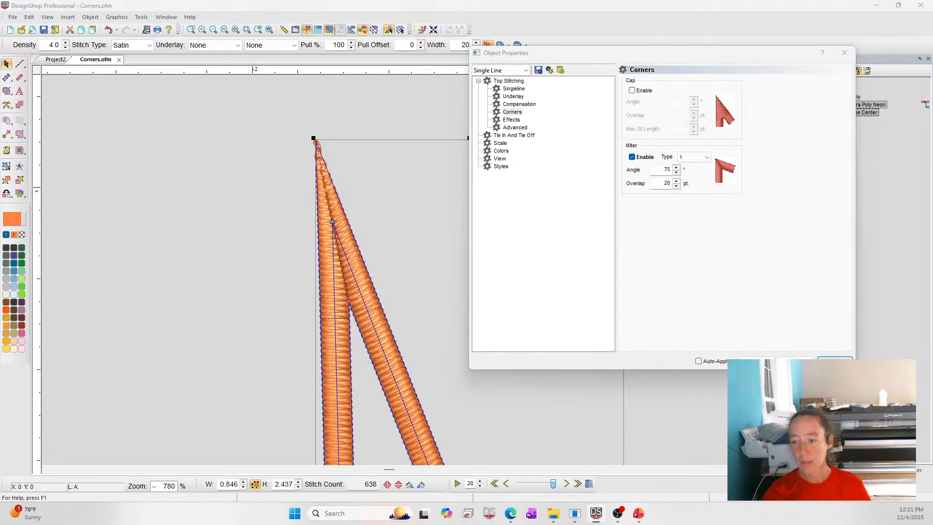
Set the miter type to 2, then disable the miter and enable the cap corner instead.
{"action": "left_click", "coordinate": [700, 157]}
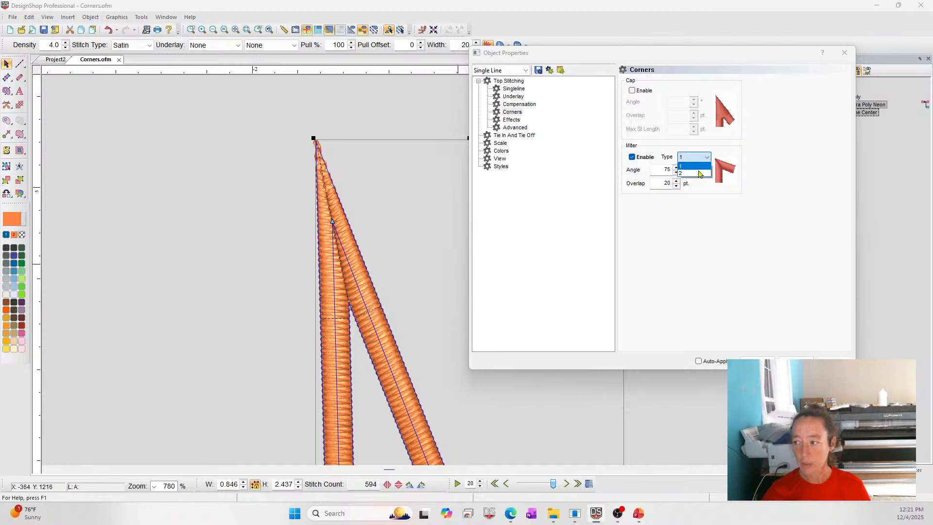
{"action": "left_click", "coordinate": [695, 171]}
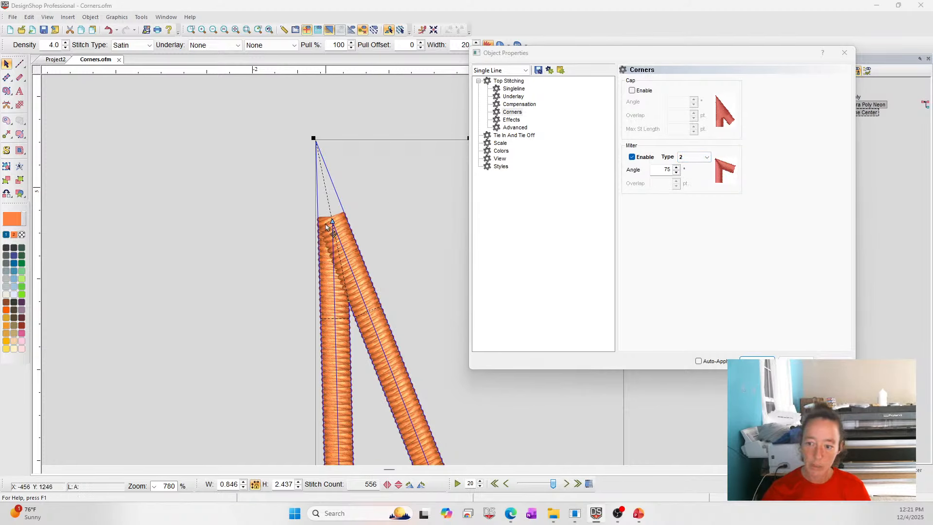
{"action": "left_click", "coordinate": [632, 157]}
{"action": "left_click", "coordinate": [632, 90]}
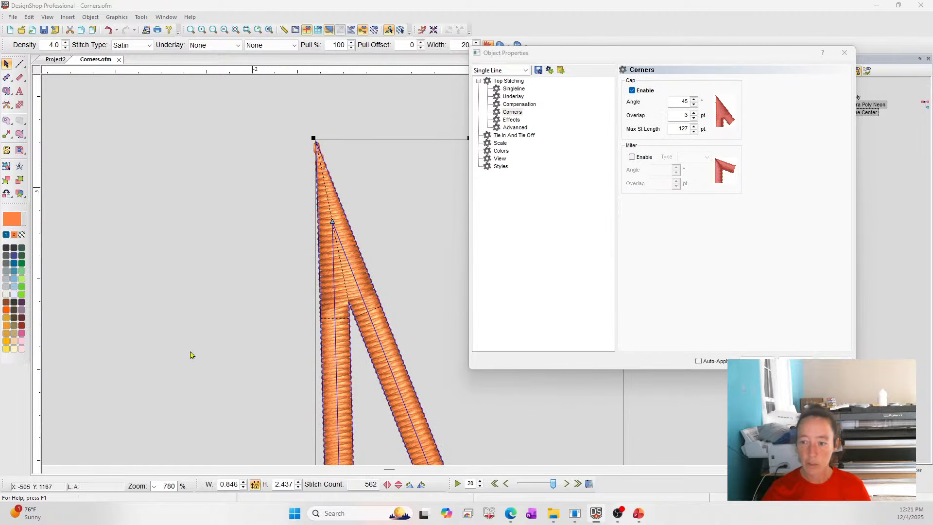
Deselect the line, fit the whole design in view, and close the Object Properties dialog.
{"action": "left_click", "coordinate": [233, 281]}
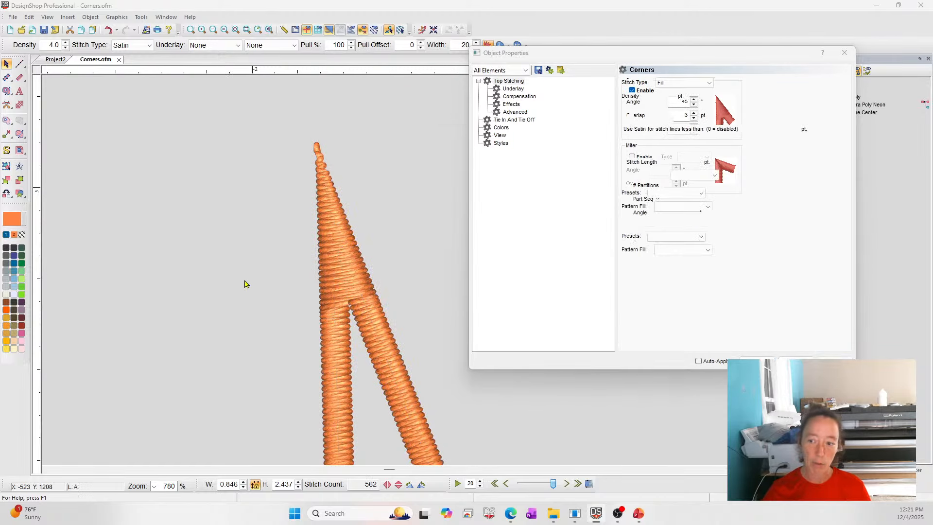
{"action": "left_click", "coordinate": [236, 30]}
{"action": "left_click", "coordinate": [797, 363]}
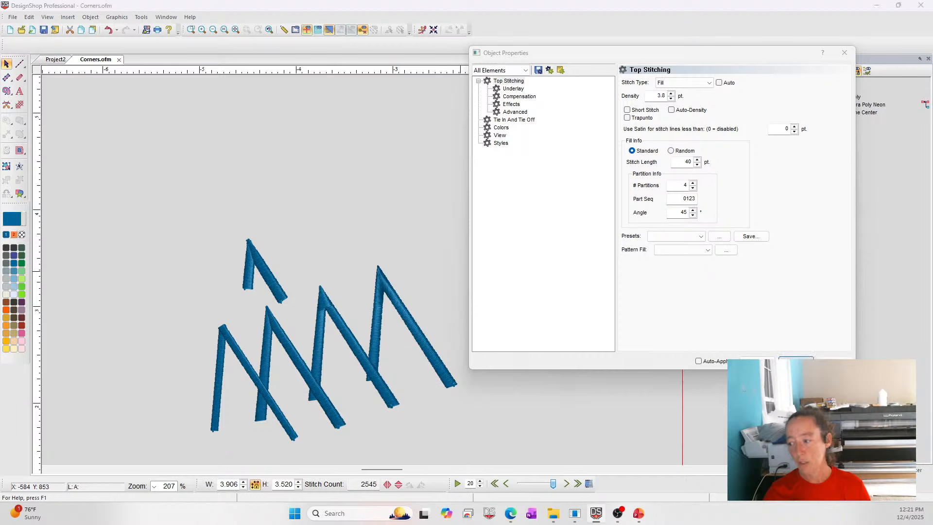
Zoom in on the blue zigzag columns and select their single-line corners to compare the stitching.
{"action": "left_click", "coordinate": [192, 30]}
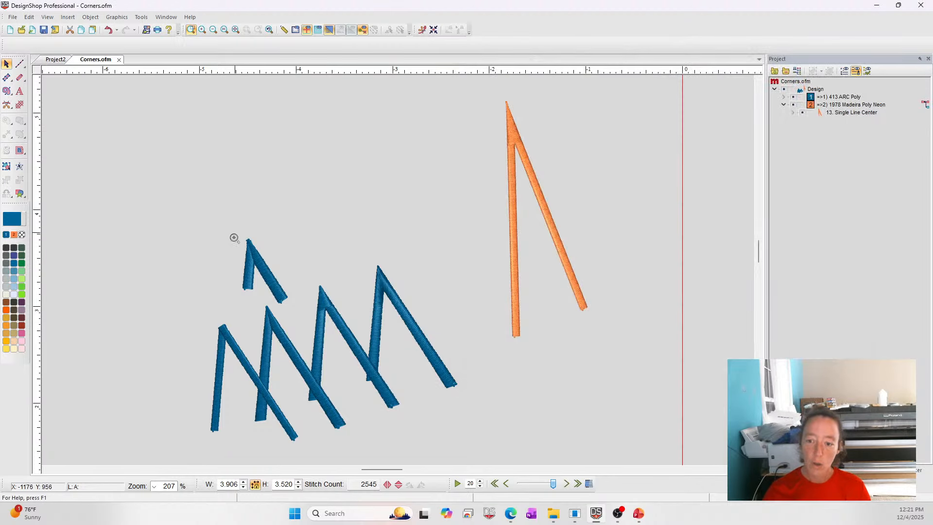
{"action": "left_click_drag", "start_coordinate": [154, 230], "coordinate": [515, 444]}
{"action": "left_click", "coordinate": [188, 329]}
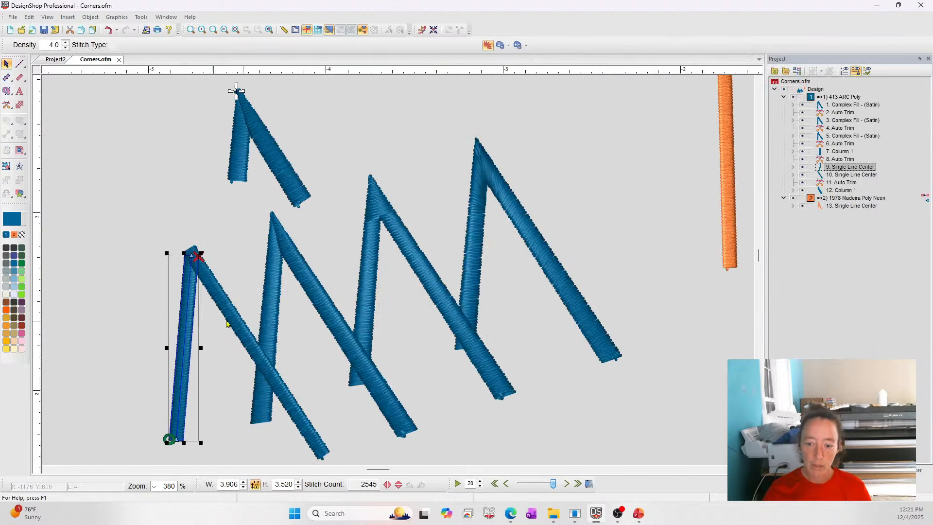
{"action": "left_click", "coordinate": [230, 317]}
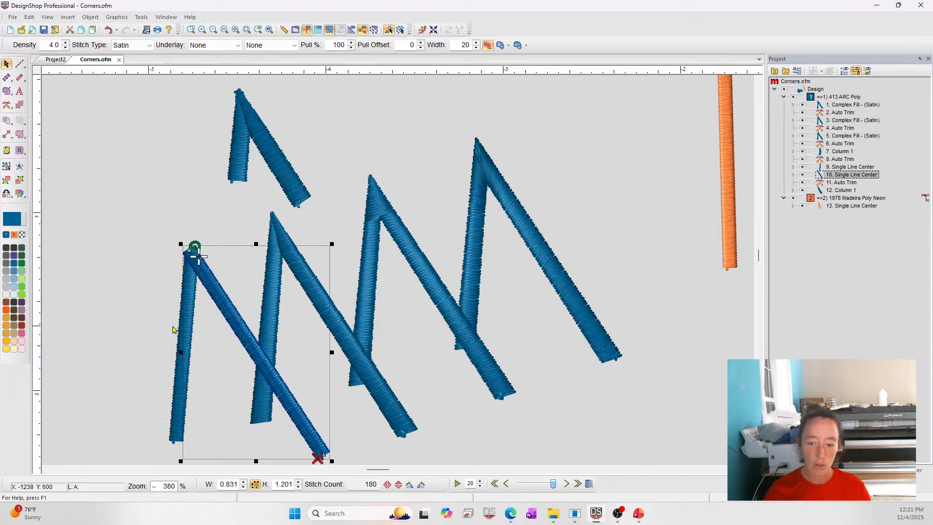
{"action": "left_click", "coordinate": [123, 306]}
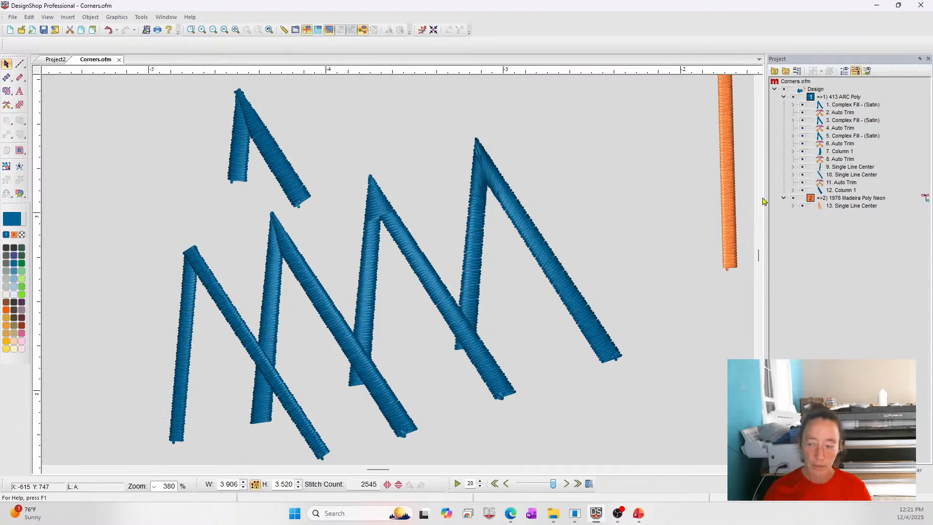
Select the orange single line again and reopen its Object Properties on the Corners page.
{"action": "left_click", "coordinate": [728, 167]}
{"action": "scroll", "coordinate": [729, 171], "scroll_direction": "up", "scroll_amount": 4}
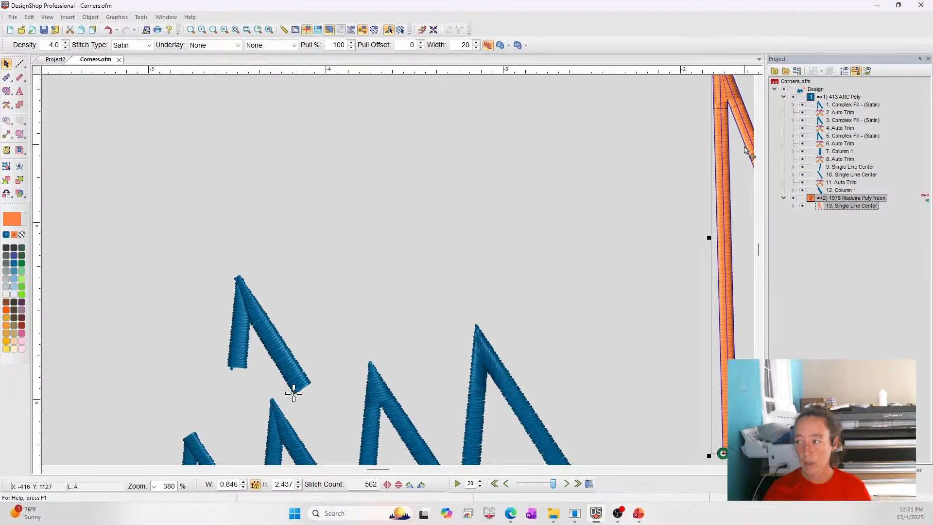
{"action": "left_click_drag", "start_coordinate": [741, 153], "coordinate": [693, 291]}
{"action": "right_click", "coordinate": [693, 291]}
{"action": "left_click", "coordinate": [707, 296]}
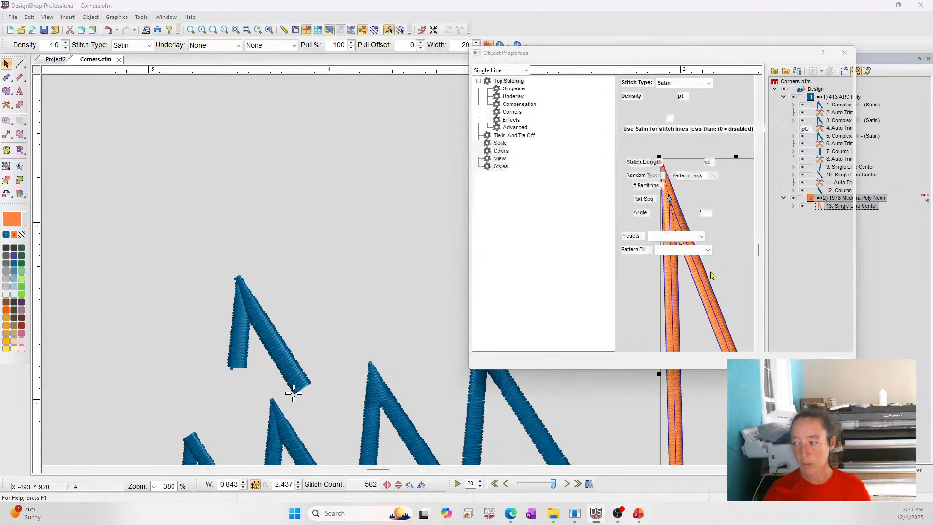
{"action": "left_click", "coordinate": [513, 112]}
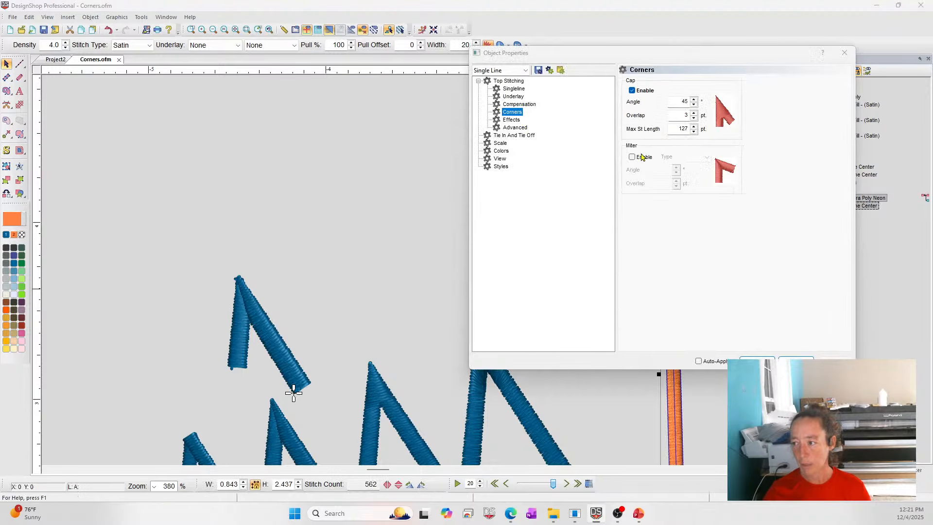
Disable the cap and re-enable the miter corner, then apply the change.
{"action": "left_click", "coordinate": [633, 90]}
{"action": "left_click", "coordinate": [633, 157]}
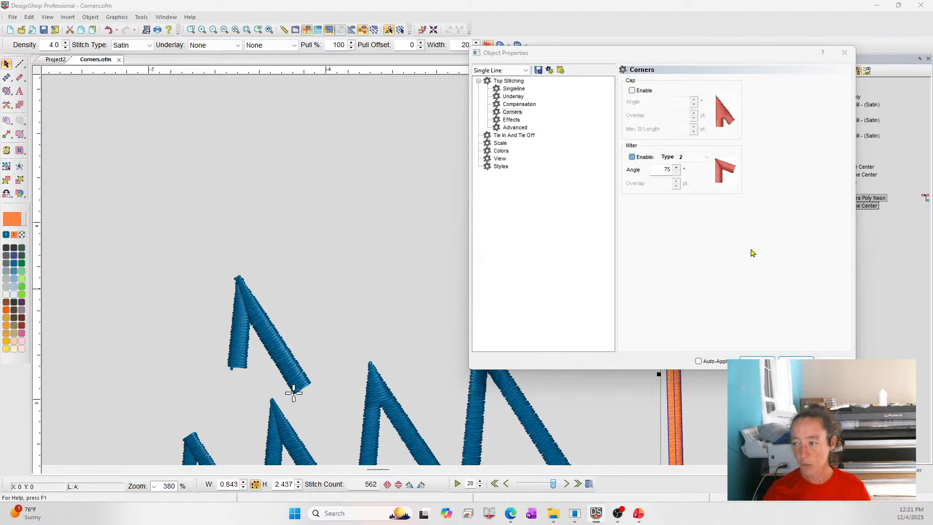
{"action": "left_click", "coordinate": [754, 360]}
{"action": "scroll", "coordinate": [239, 212], "scroll_direction": "down", "scroll_amount": 3}
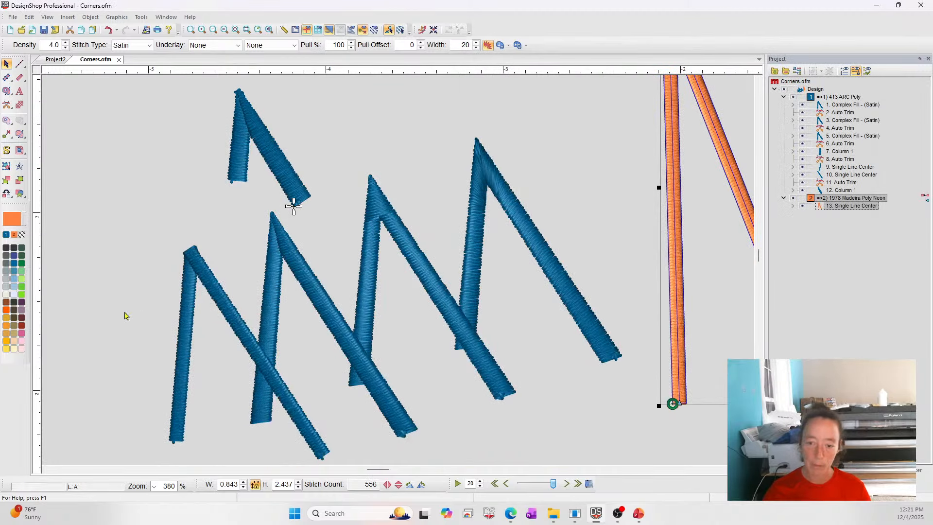
Draw a vertical single-line satin segment along the orange line's left leg with the Singleline tool.
{"action": "left_click", "coordinate": [135, 224]}
{"action": "left_click", "coordinate": [20, 77]}
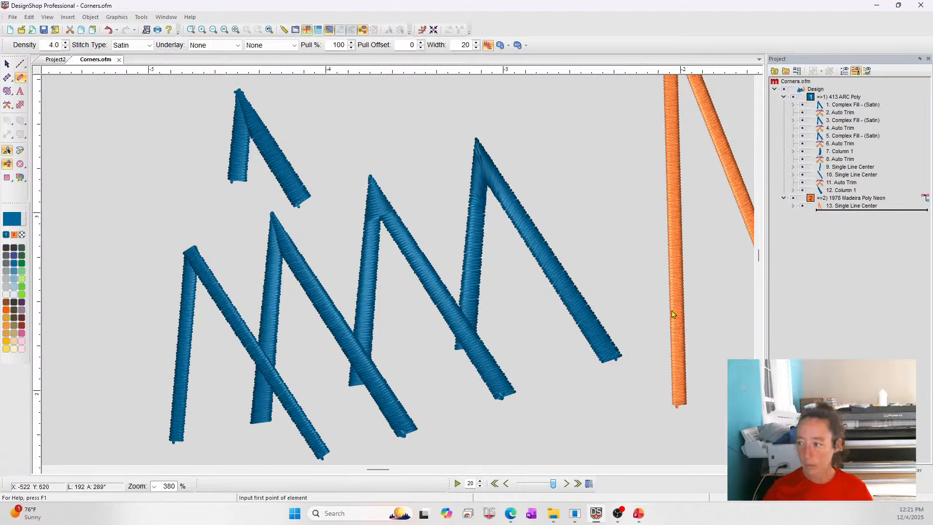
{"action": "scroll", "coordinate": [673, 313], "scroll_direction": "up", "scroll_amount": 3}
{"action": "scroll", "coordinate": [668, 211], "scroll_direction": "up", "scroll_amount": 1}
{"action": "left_click", "coordinate": [674, 435]}
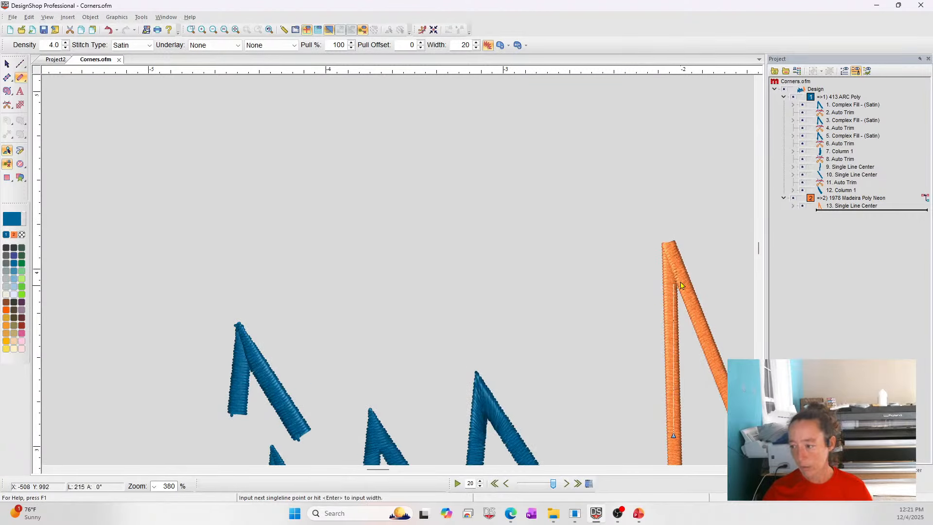
{"action": "left_click", "coordinate": [670, 245]}
{"action": "key", "text": "Return"}
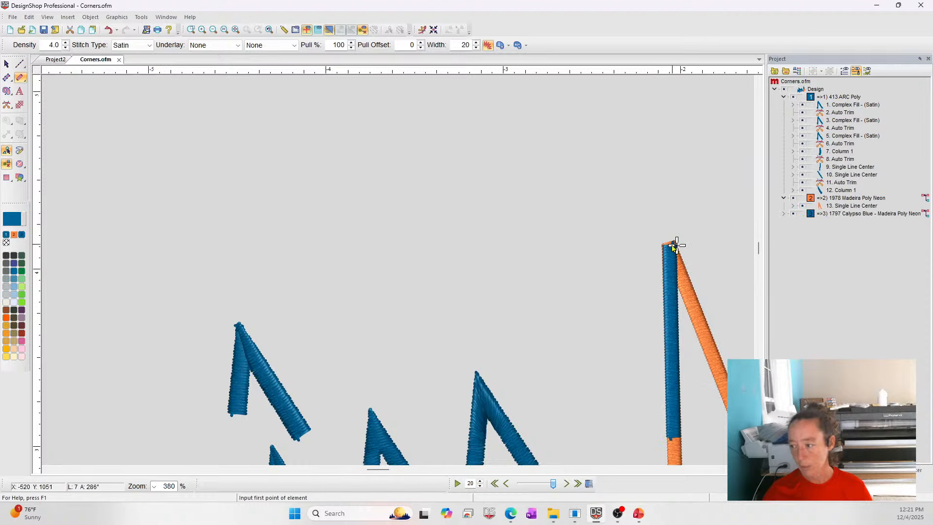
Draw a second single-line segment down the orange line's diagonal leg and exit the tool.
{"action": "left_click", "coordinate": [675, 246]}
{"action": "left_click", "coordinate": [736, 428]}
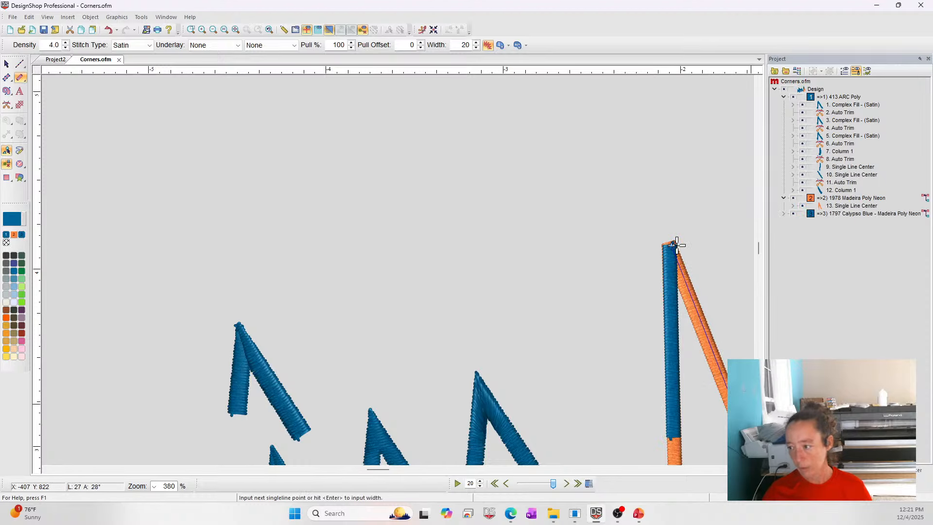
{"action": "key", "text": "Return"}
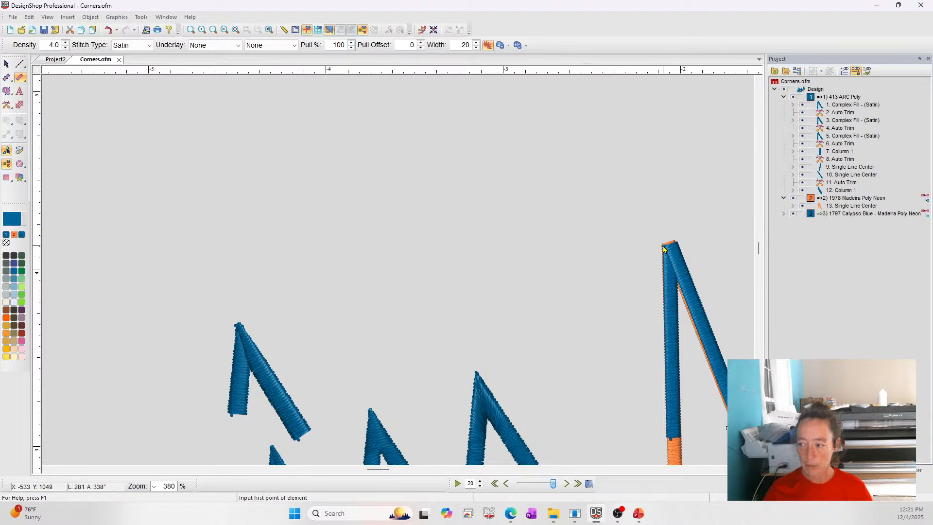
{"action": "scroll", "coordinate": [554, 304], "scroll_direction": "down", "scroll_amount": 1}
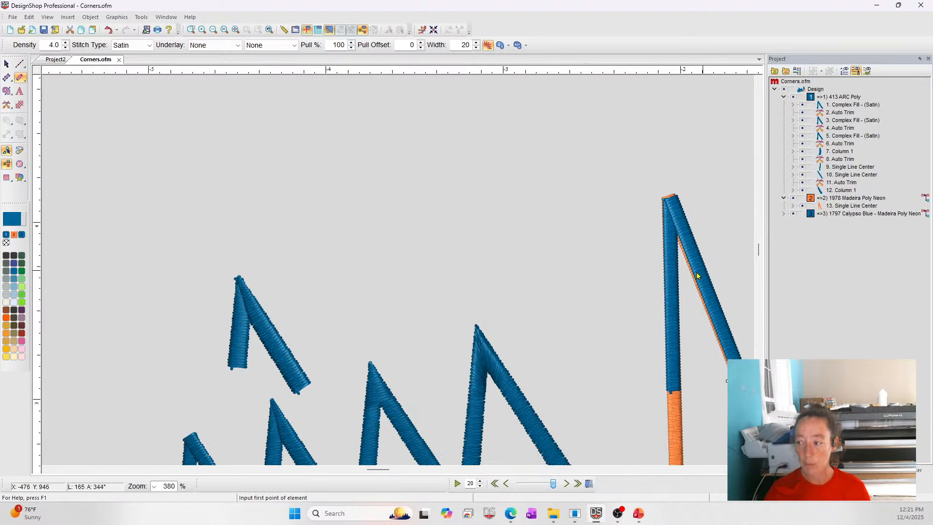
{"action": "key", "text": "Escape"}
Delete the two newly drawn Calypso Blue single lines.
{"action": "left_click", "coordinate": [827, 215]}
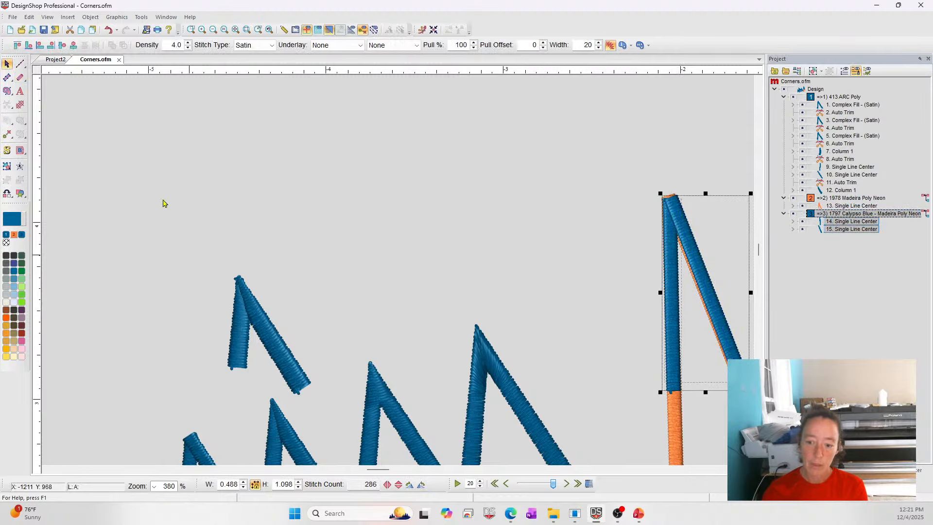
{"action": "key", "text": "Delete"}
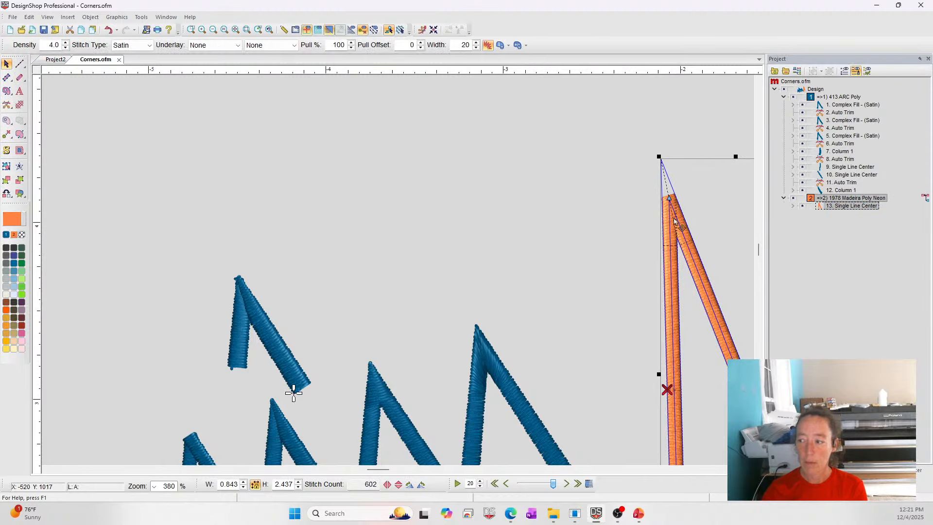
Open the orange single line's properties, set its miter corner type to 1, and apply the change.
{"action": "double_click", "coordinate": [702, 185]}
{"action": "left_click", "coordinate": [512, 112]}
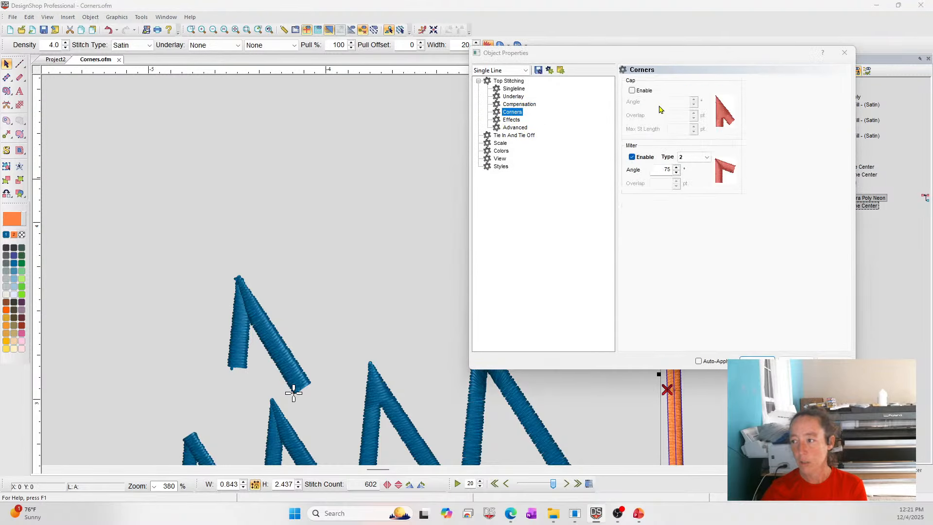
{"action": "left_click", "coordinate": [694, 156]}
{"action": "left_click", "coordinate": [690, 164]}
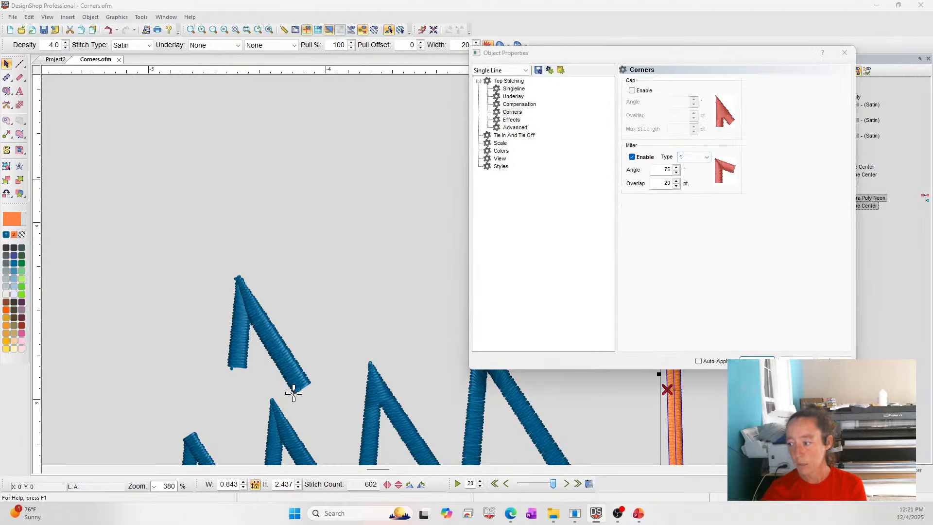
{"action": "left_click", "coordinate": [757, 362]}
{"action": "left_click", "coordinate": [507, 144]}
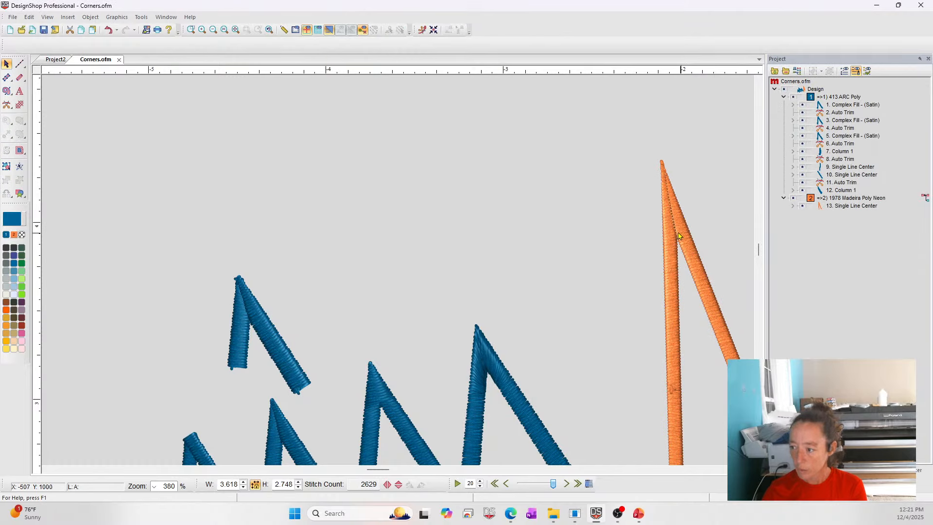
Zoom into the small blue corner and draw a Column along its vertical left leg.
{"action": "left_click", "coordinate": [237, 331]}
{"action": "left_click_drag", "start_coordinate": [166, 266], "coordinate": [355, 413]}
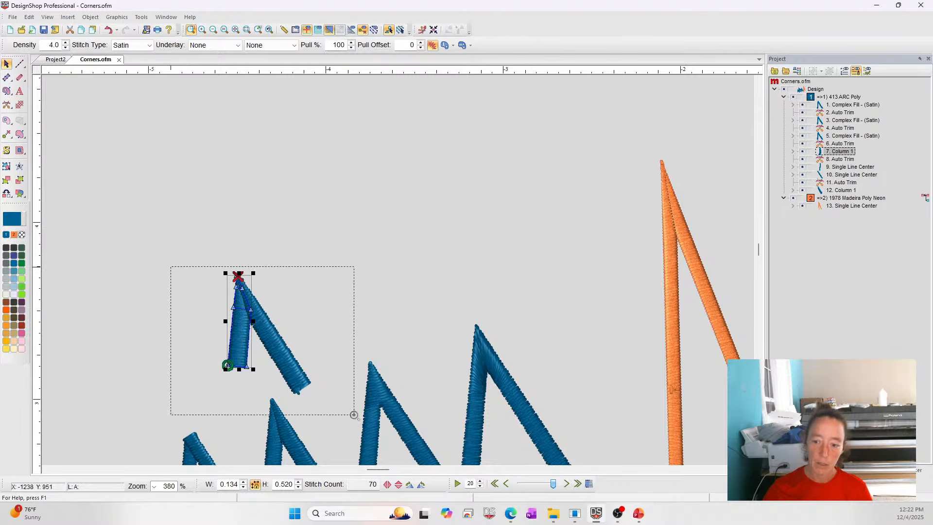
{"action": "left_click", "coordinate": [6, 79]}
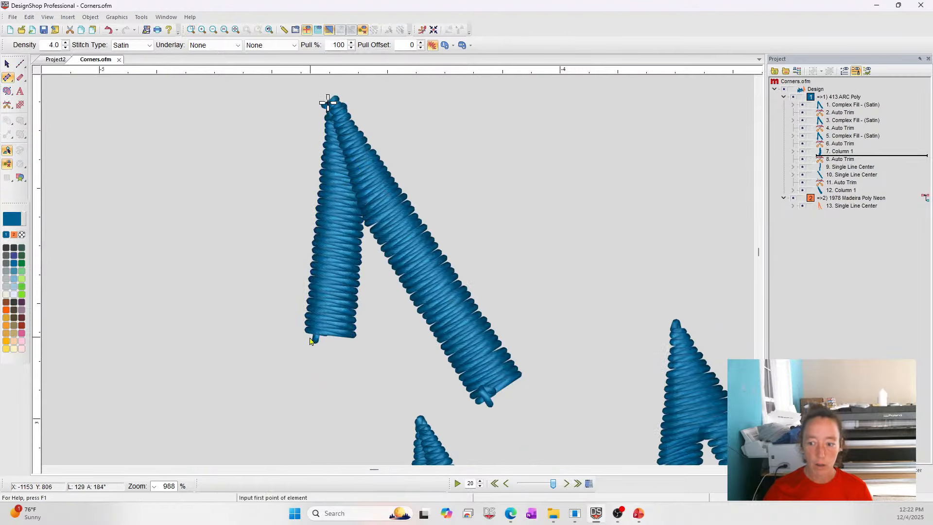
{"action": "left_click", "coordinate": [307, 331]}
{"action": "left_click", "coordinate": [350, 334]}
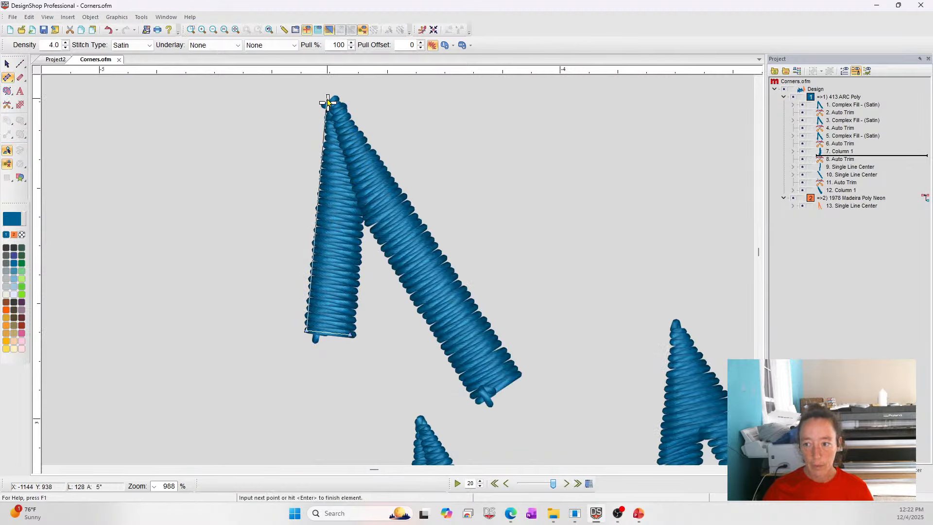
{"action": "left_click", "coordinate": [328, 103]}
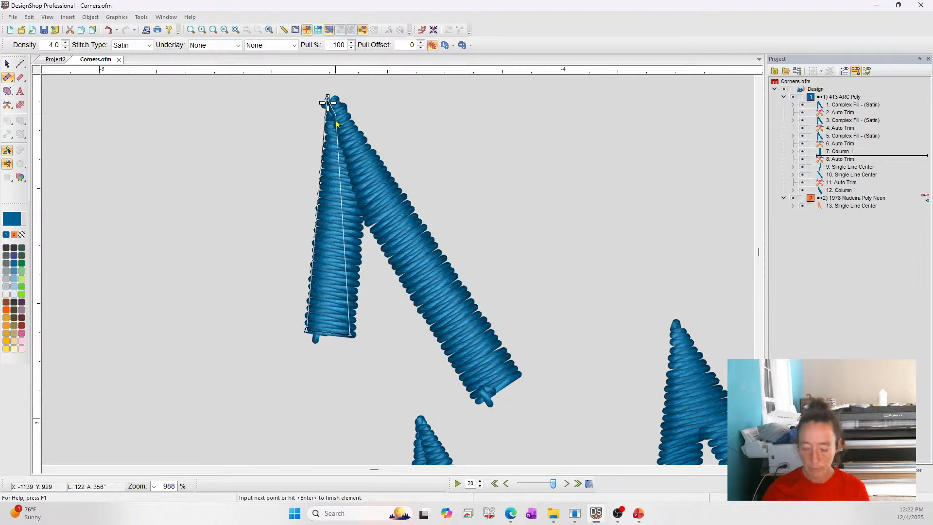
{"action": "left_click", "coordinate": [318, 199]}
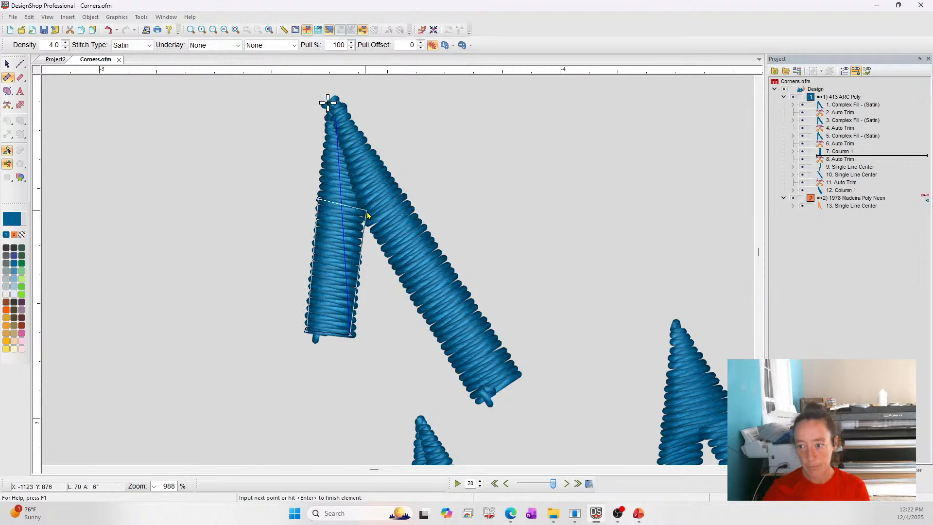
{"action": "left_click", "coordinate": [363, 206]}
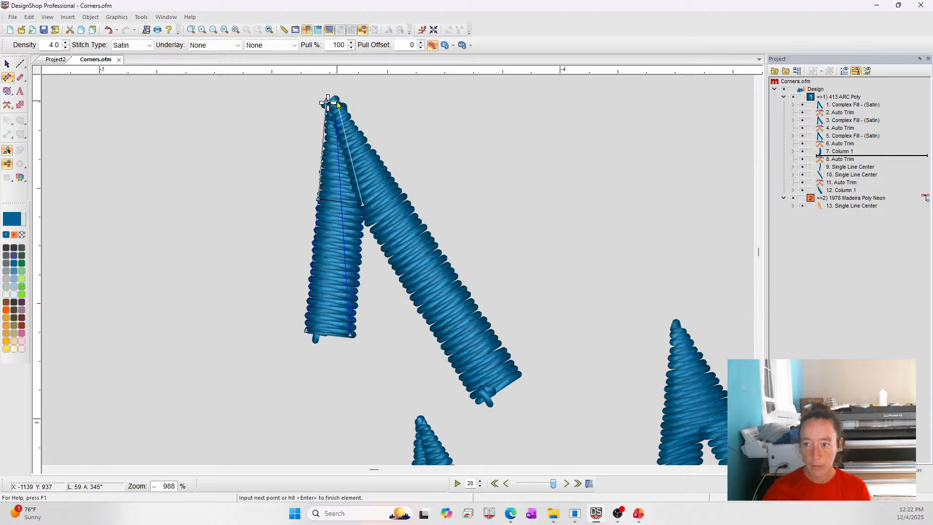
{"action": "left_click", "coordinate": [335, 103]}
{"action": "key", "text": "Return"}
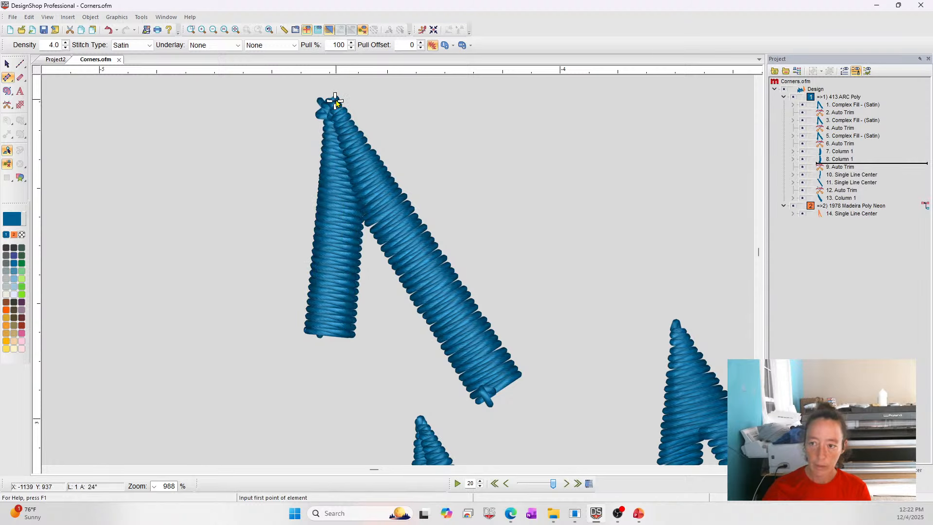
Draw a second Column along the corner's diagonal leg and exit the tool.
{"action": "left_click", "coordinate": [336, 102]}
{"action": "left_click", "coordinate": [403, 195]}
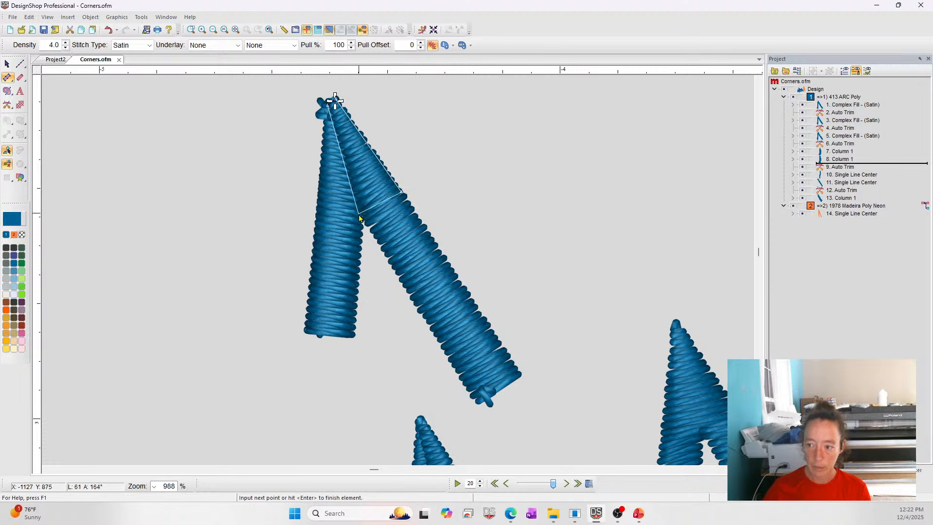
{"action": "left_click", "coordinate": [362, 216]}
{"action": "left_click", "coordinate": [524, 378]}
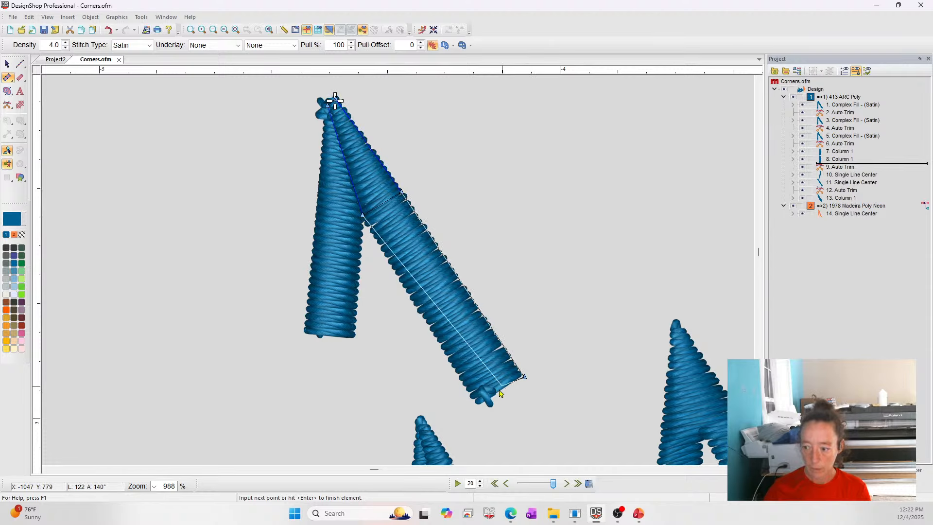
{"action": "left_click", "coordinate": [478, 407]}
{"action": "key", "text": "Return"}
{"action": "key", "text": "Escape"}
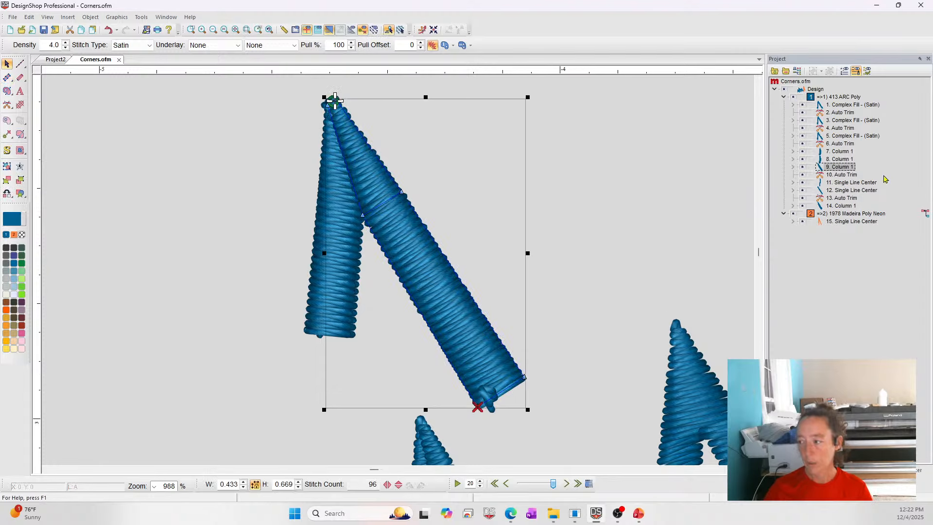
Color the two new columns 1702 Spearmint and move them above the original blue corner.
{"action": "left_click", "coordinate": [840, 159], "text": "ctrl"}
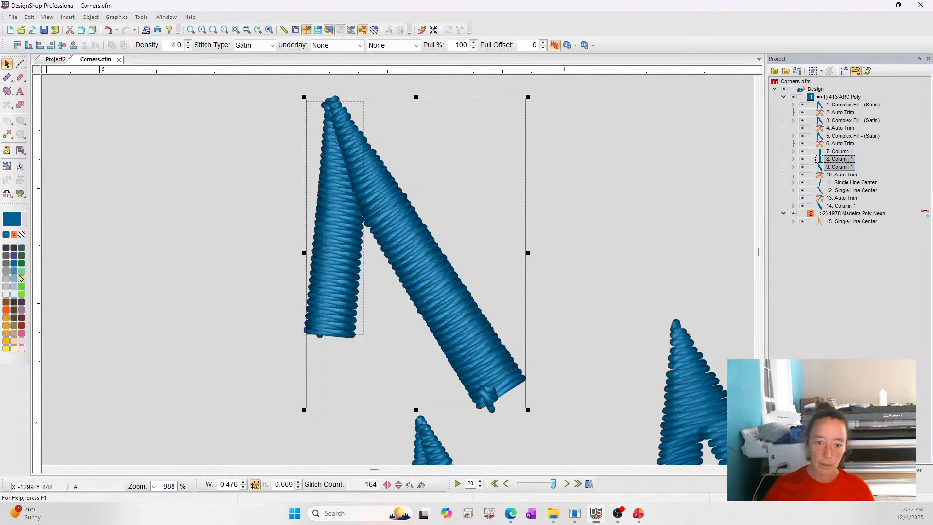
{"action": "left_click", "coordinate": [21, 278]}
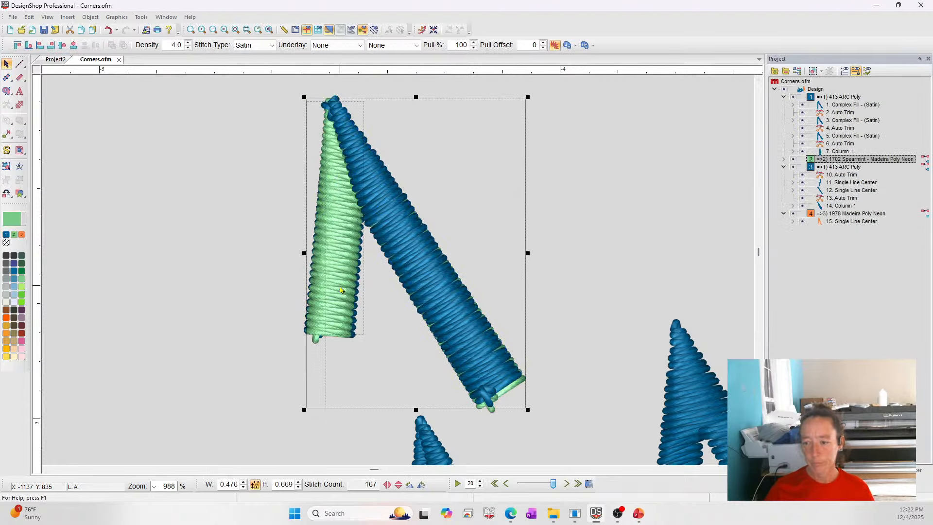
{"action": "left_click_drag", "start_coordinate": [340, 287], "coordinate": [498, 233]}
{"action": "scroll", "coordinate": [619, 307], "scroll_direction": "up", "scroll_amount": 3}
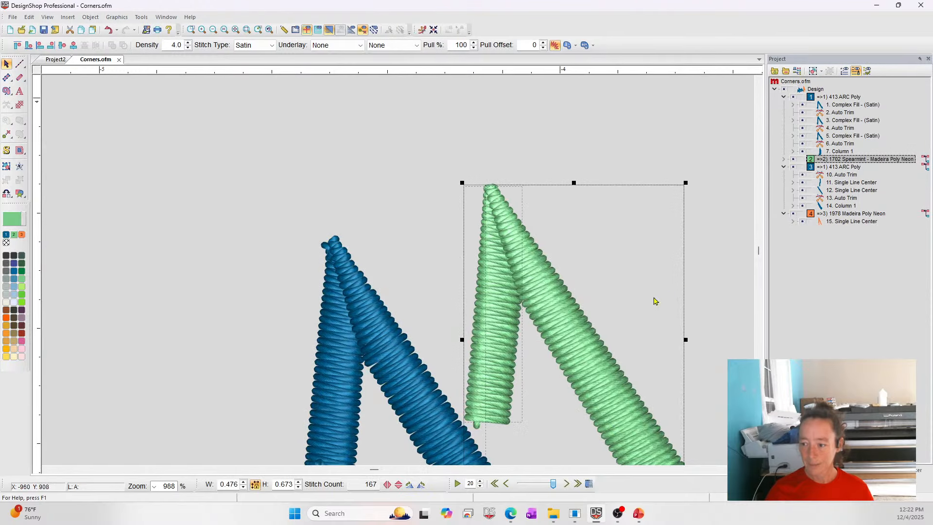
{"action": "left_click_drag", "start_coordinate": [594, 366], "coordinate": [504, 250]}
{"action": "scroll", "coordinate": [533, 324], "scroll_direction": "up", "scroll_amount": 3}
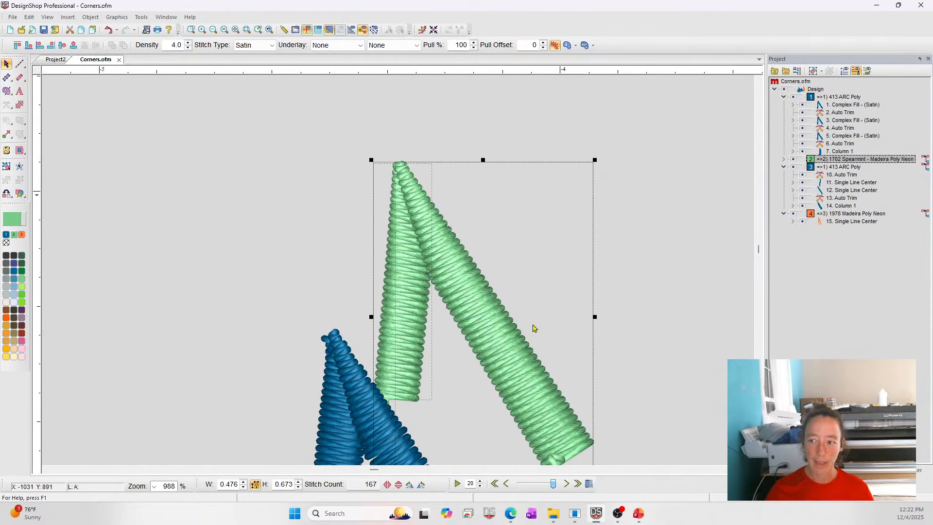
Nudge the inner side point at the top of the green left-leg column slightly up and right.
{"action": "left_click", "coordinate": [722, 181]}
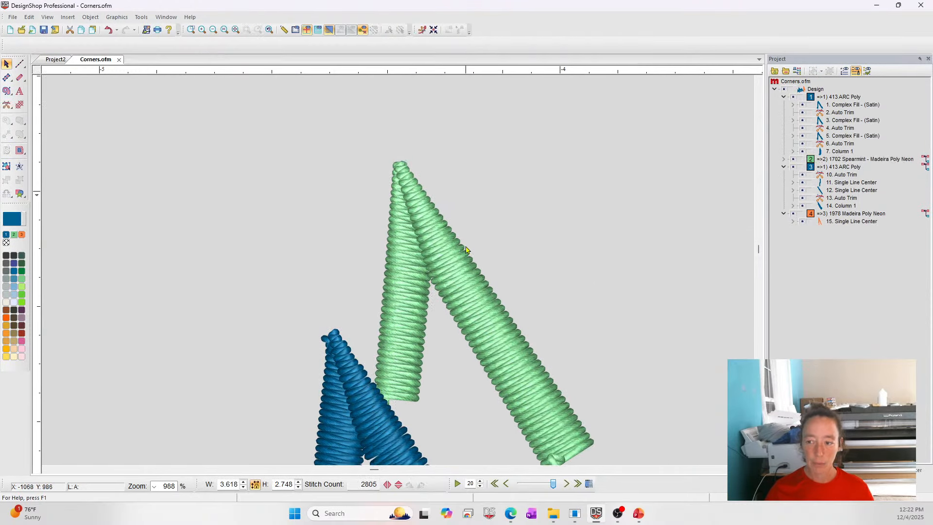
{"action": "left_click", "coordinate": [428, 266]}
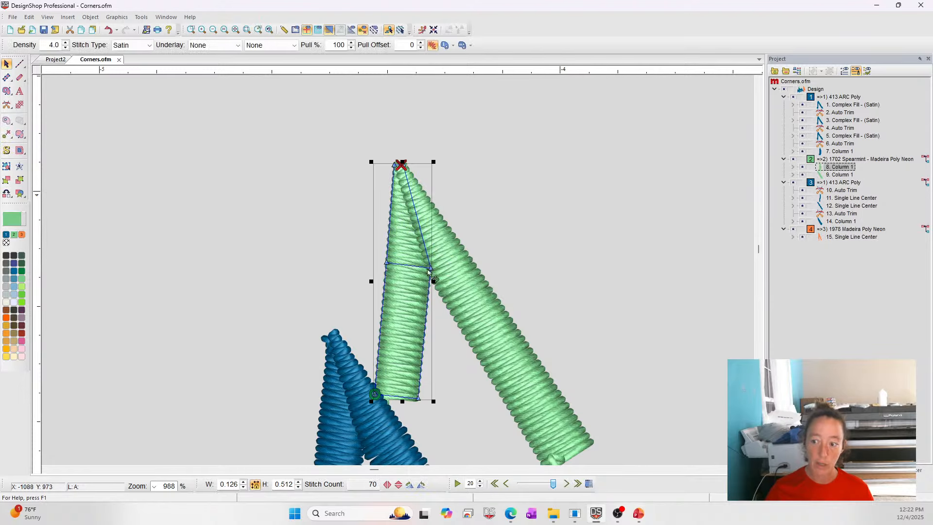
{"action": "left_click_drag", "start_coordinate": [429, 270], "coordinate": [434, 263]}
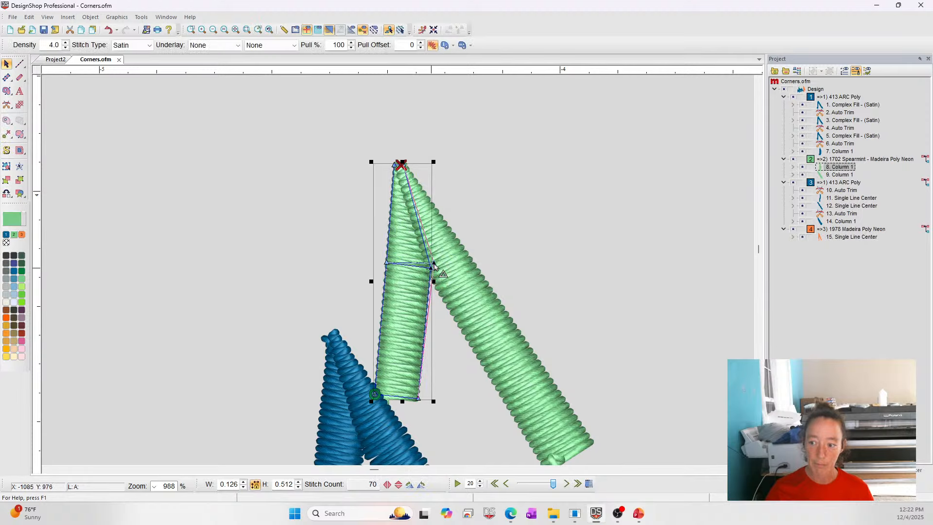
{"action": "left_click", "coordinate": [603, 332]}
Examine the blue complex fill corners up close, then zoom out to the whole design.
{"action": "scroll", "coordinate": [468, 270], "scroll_direction": "down", "scroll_amount": 5}
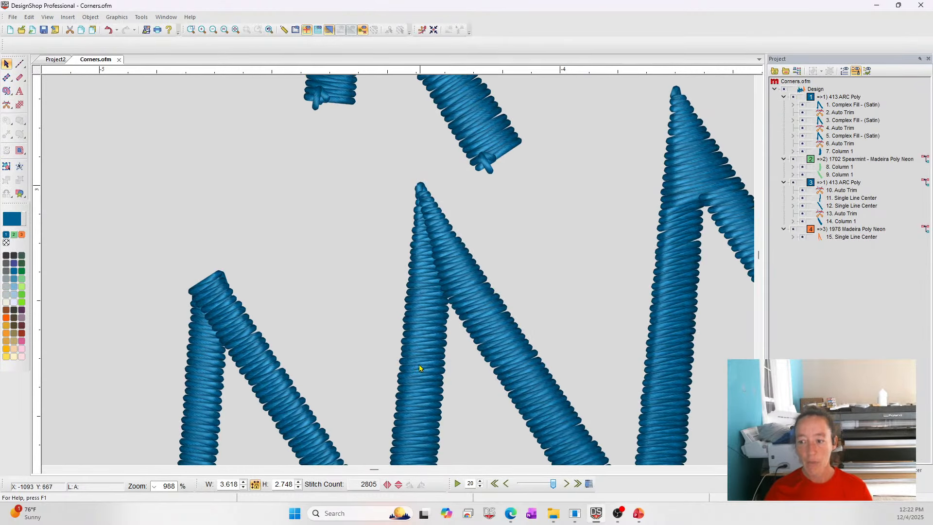
{"action": "left_click_drag", "start_coordinate": [371, 471], "coordinate": [378, 471]}
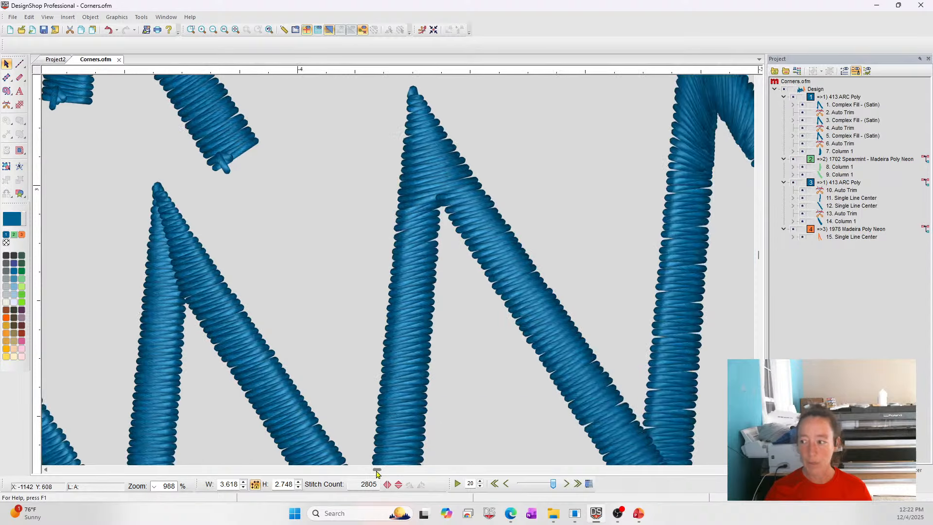
{"action": "scroll", "coordinate": [394, 435], "scroll_direction": "up", "scroll_amount": 2}
{"action": "left_click", "coordinate": [434, 284]}
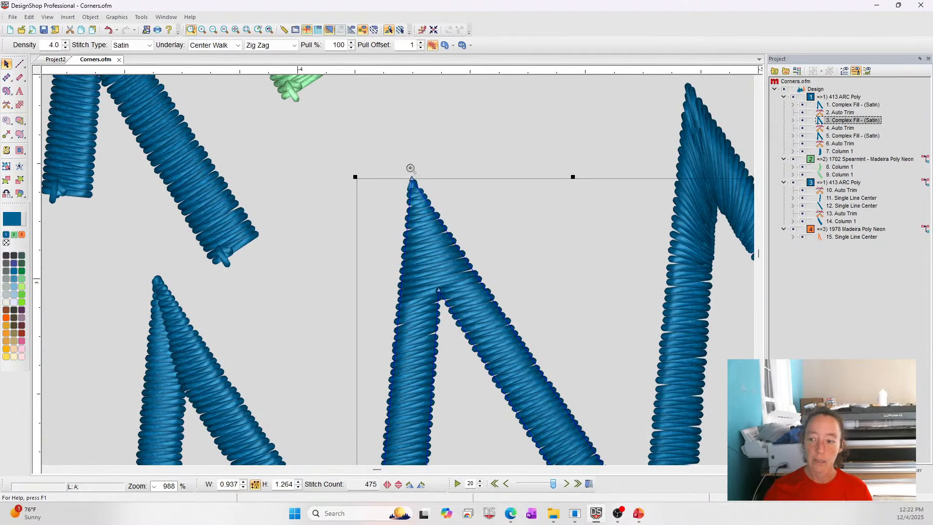
{"action": "left_click", "coordinate": [235, 30]}
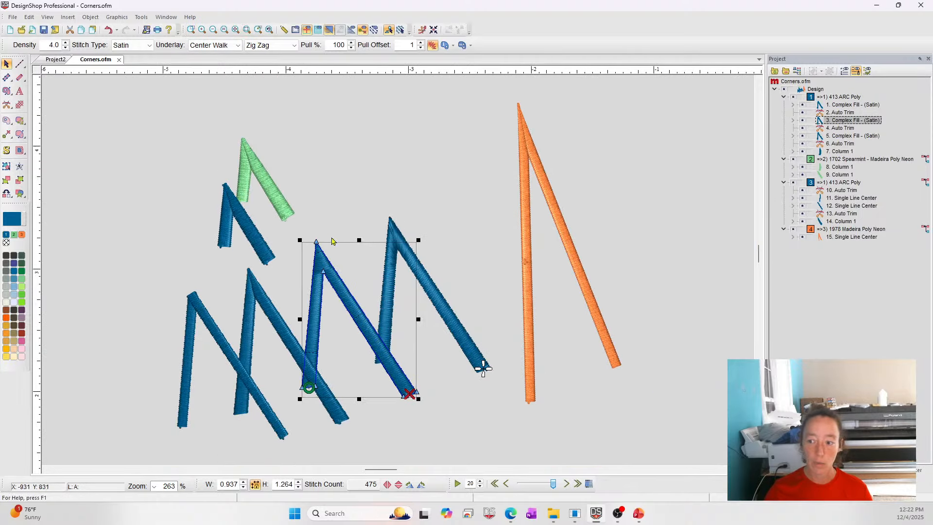
{"action": "key", "text": "Escape"}
Outline a Complex Fill shape over the third blue corner and set its stitch direction.
{"action": "left_click", "coordinate": [12, 92]}
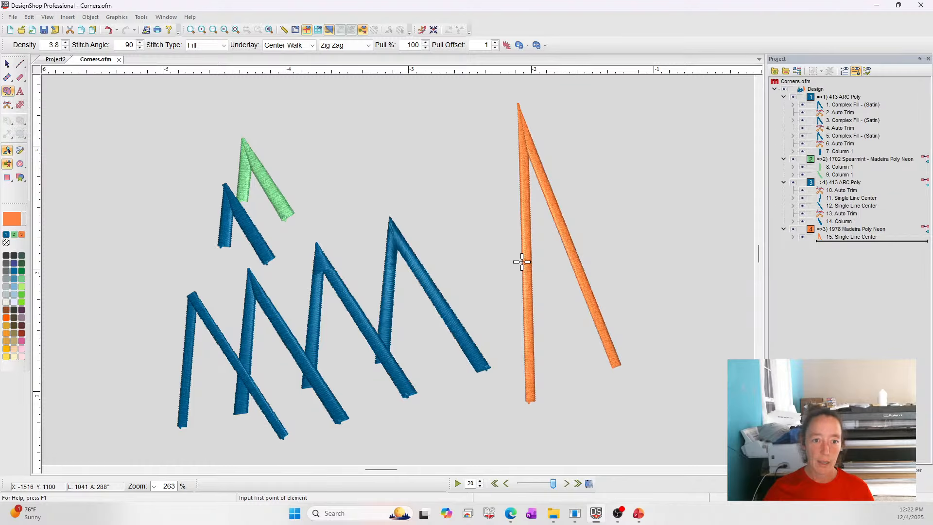
{"action": "key", "text": "alt+Tab"}
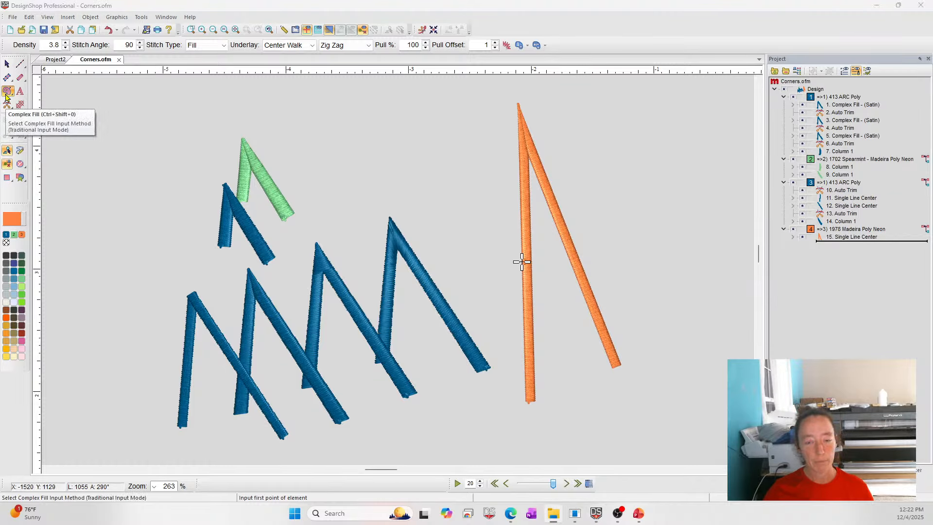
{"action": "left_click", "coordinate": [302, 388]}
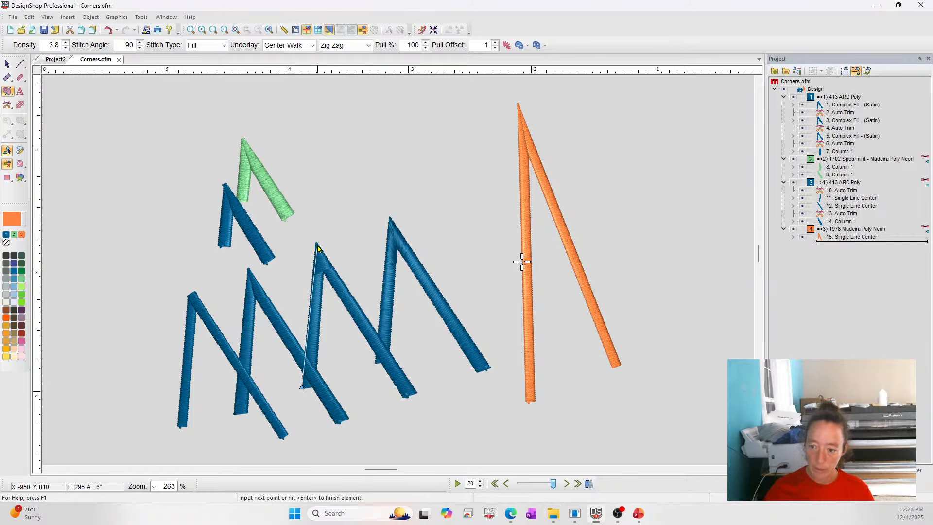
{"action": "left_click", "coordinate": [316, 240]}
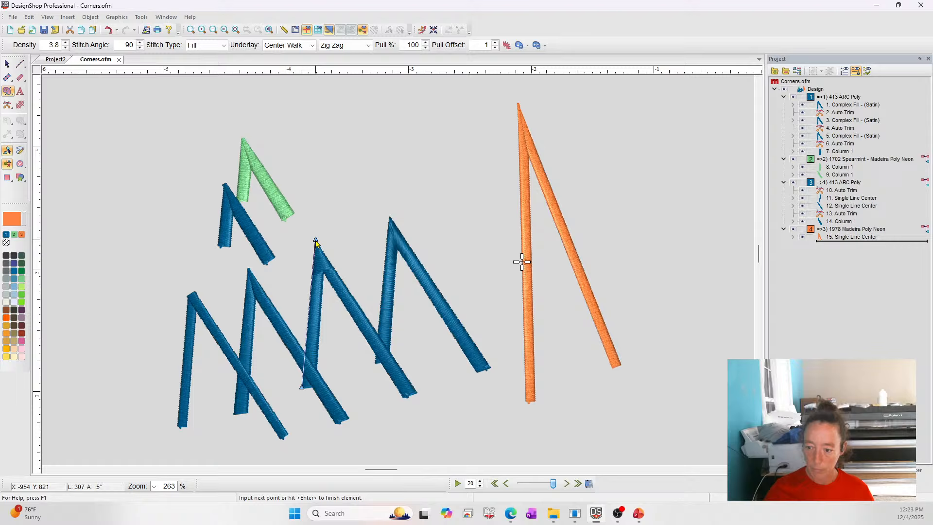
{"action": "left_click", "coordinate": [417, 393]}
{"action": "left_click", "coordinate": [402, 397]}
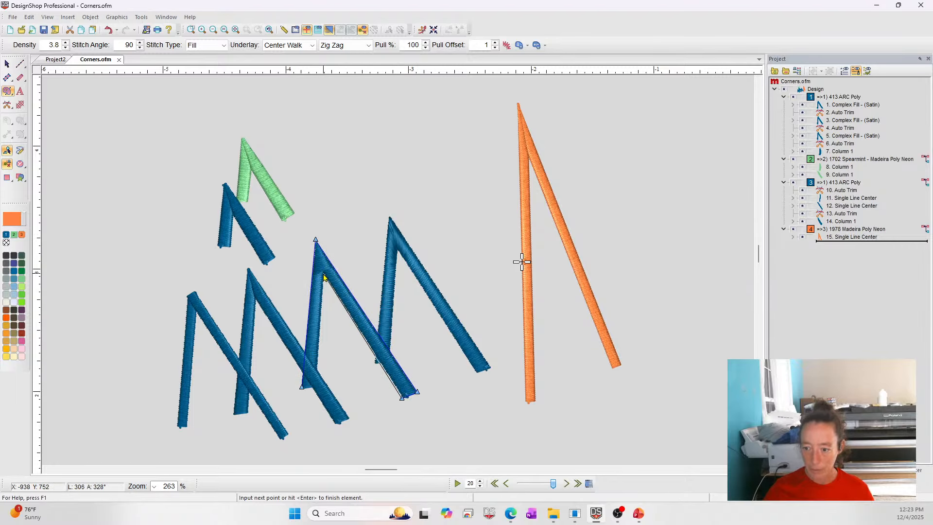
{"action": "left_click", "coordinate": [323, 272]}
{"action": "key", "text": "Return"}
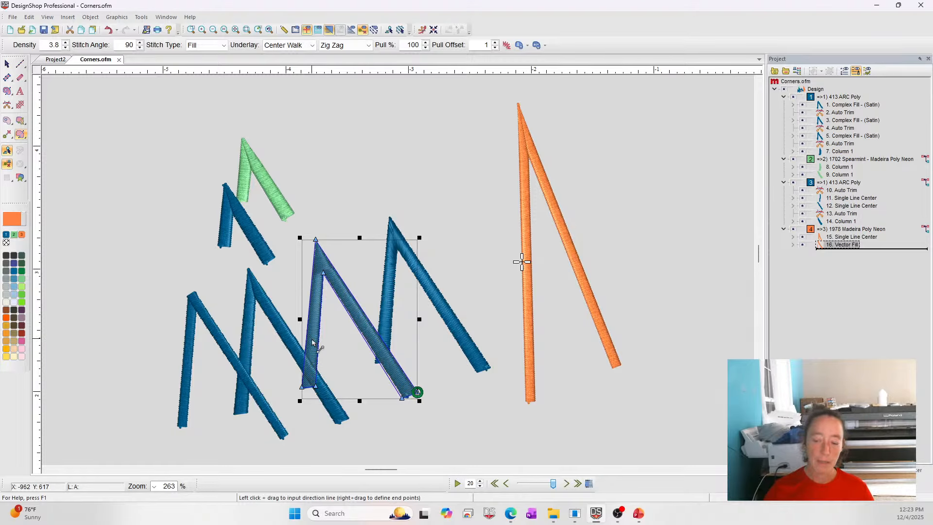
{"action": "left_click_drag", "start_coordinate": [313, 342], "coordinate": [339, 341]}
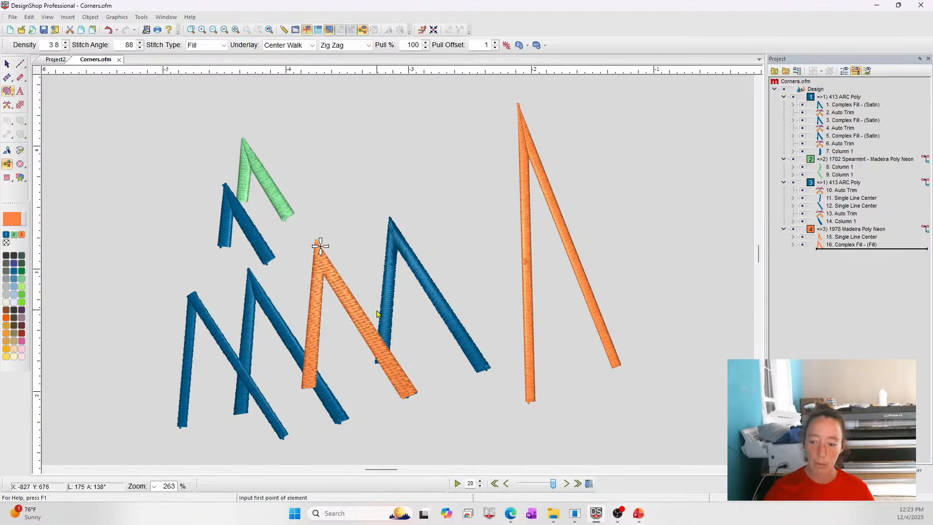
{"action": "key", "text": "Escape"}
Switch the new orange fill's stitch type to Satin and add two stitch angle lines across its legs.
{"action": "left_click", "coordinate": [194, 46]}
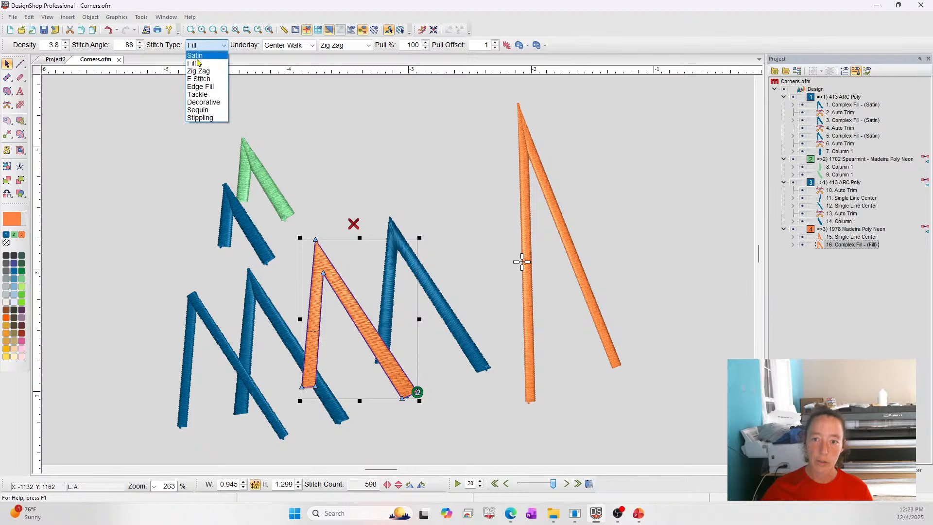
{"action": "left_click", "coordinate": [196, 61]}
{"action": "left_click", "coordinate": [20, 136]}
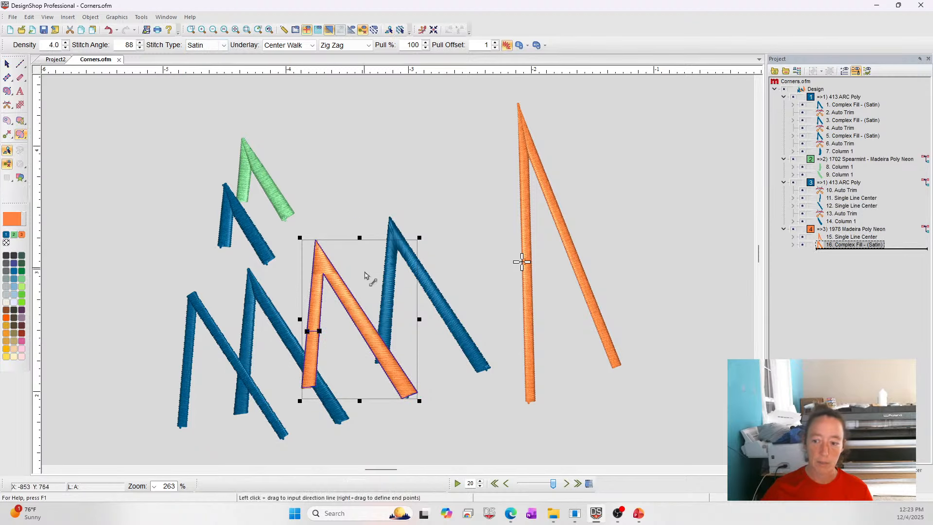
{"action": "left_click_drag", "start_coordinate": [347, 320], "coordinate": [370, 306]}
{"action": "left_click_drag", "start_coordinate": [307, 255], "coordinate": [349, 249]}
{"action": "left_click", "coordinate": [191, 30]}
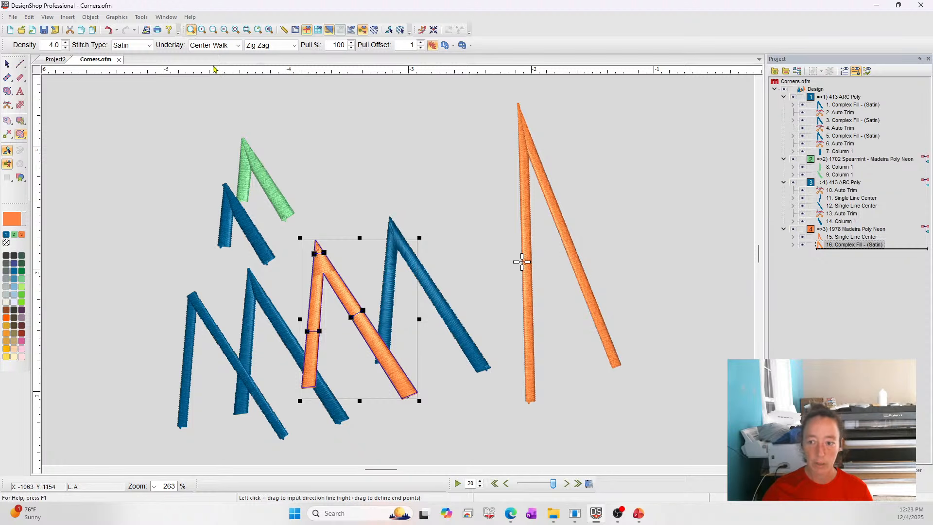
{"action": "left_click_drag", "start_coordinate": [251, 192], "coordinate": [491, 344]}
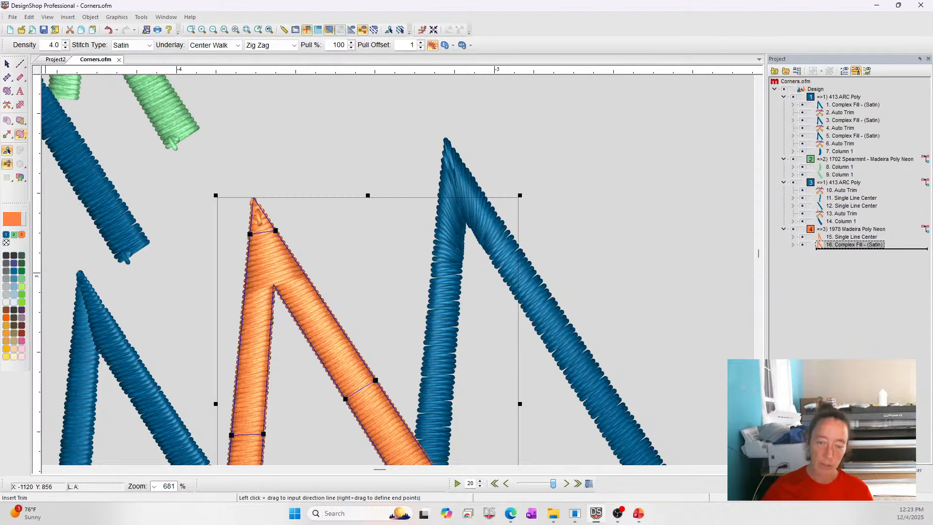
Digitize a Column over the upper inner part of the orange corner's left leg and recolor it Terra Cotta.
{"action": "left_click", "coordinate": [7, 63]}
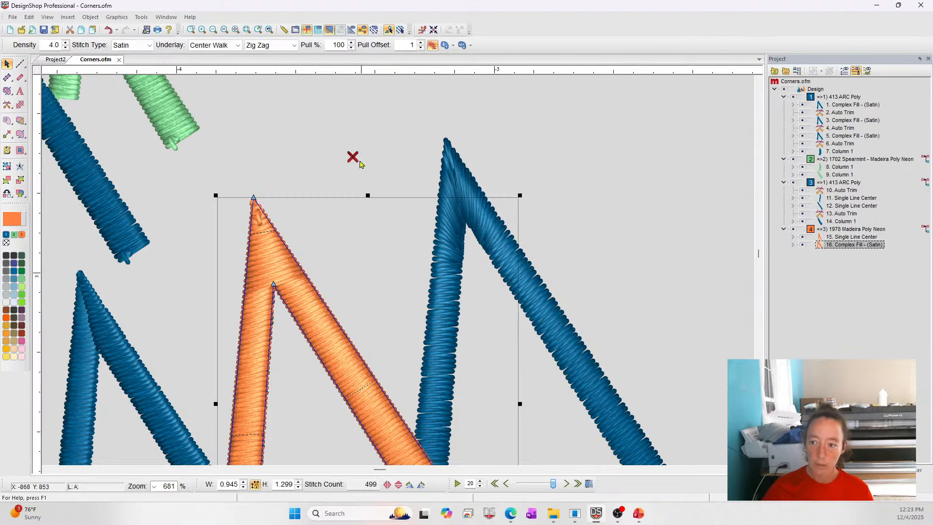
{"action": "mouse_move", "coordinate": [553, 468]}
{"action": "left_mouse_down"}
{"action": "mouse_move", "coordinate": [396, 134]}
{"action": "mouse_move", "coordinate": [556, 471]}
{"action": "mouse_move", "coordinate": [549, 457]}
{"action": "left_mouse_up"}
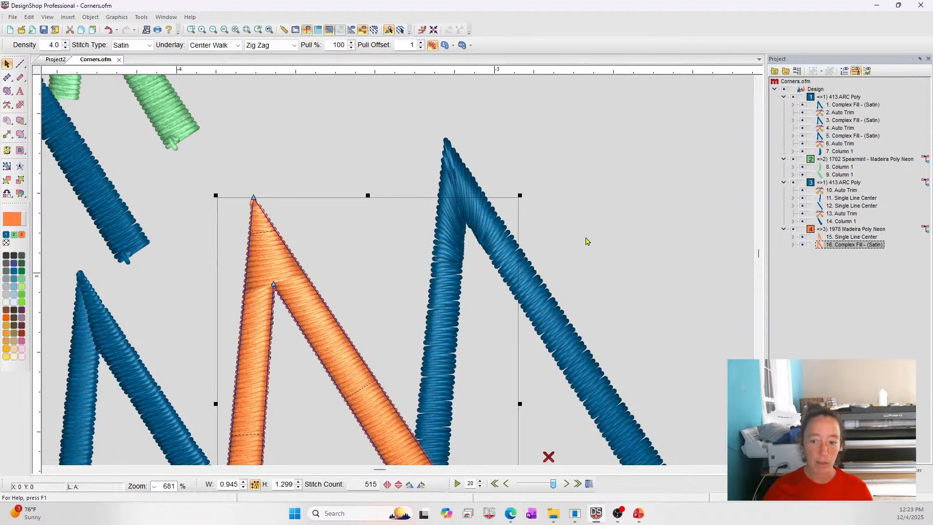
{"action": "left_click", "coordinate": [7, 78]}
{"action": "scroll", "coordinate": [283, 266], "scroll_direction": "down", "scroll_amount": 1}
{"action": "left_click", "coordinate": [232, 357]}
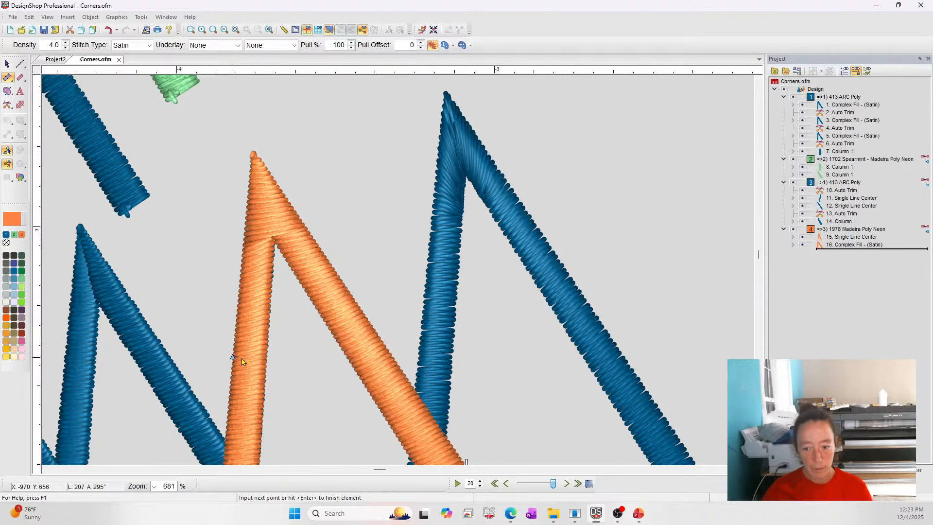
{"action": "left_click", "coordinate": [266, 358]}
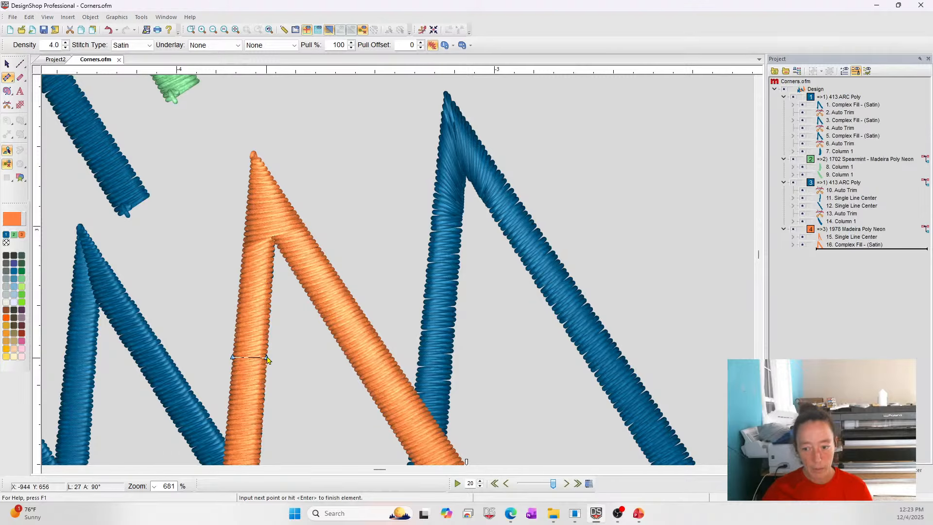
{"action": "left_click", "coordinate": [246, 234]}
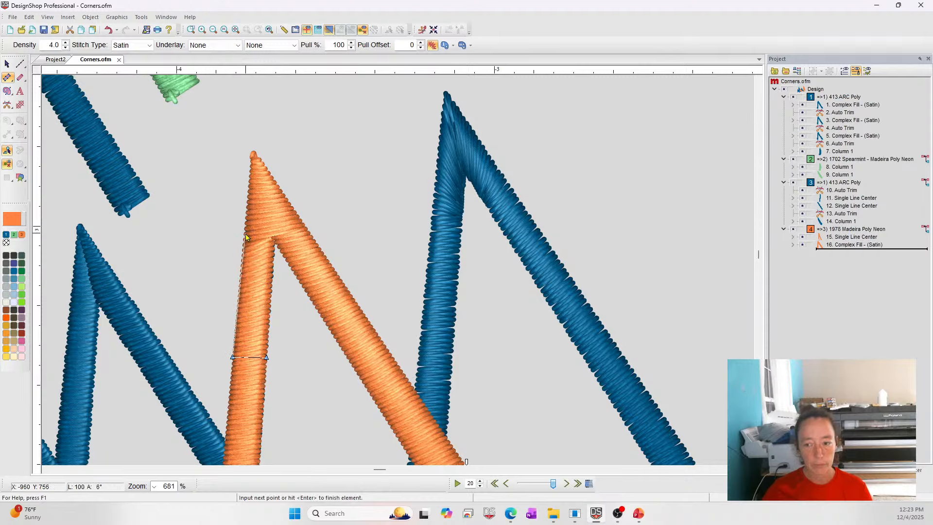
{"action": "left_click", "coordinate": [275, 237]}
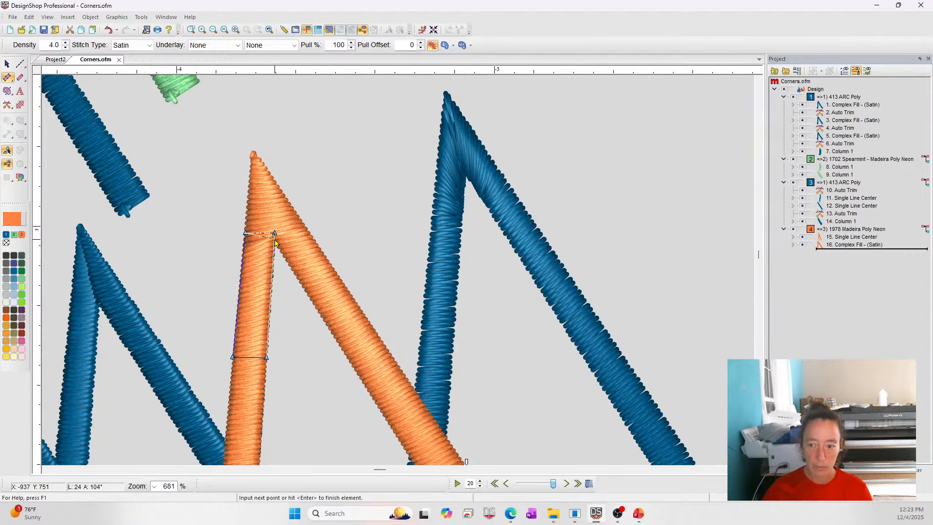
{"action": "key", "text": "Return"}
{"action": "key", "text": "Escape"}
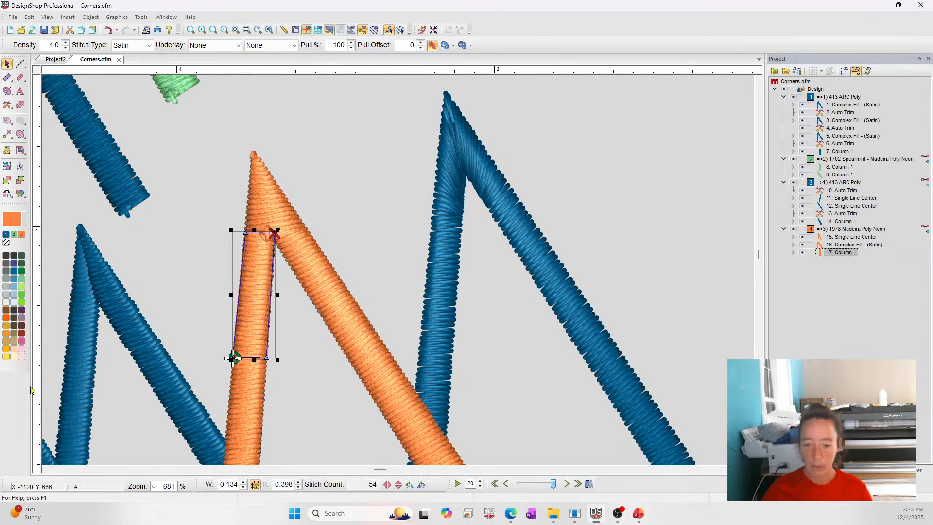
{"action": "left_click", "coordinate": [21, 335]}
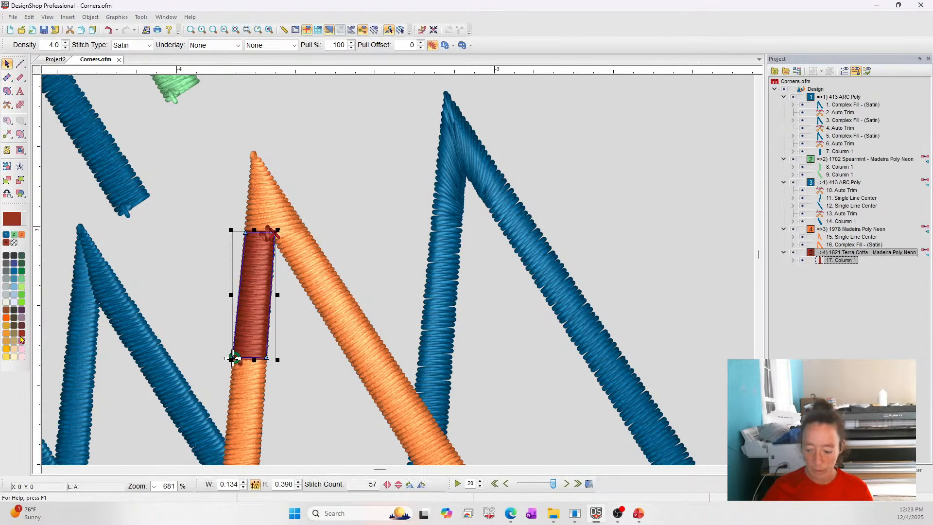
Digitize a second Column over the upper part of the orange corner's right leg, just below the corner.
{"action": "left_click", "coordinate": [7, 78]}
{"action": "left_click", "coordinate": [275, 233]}
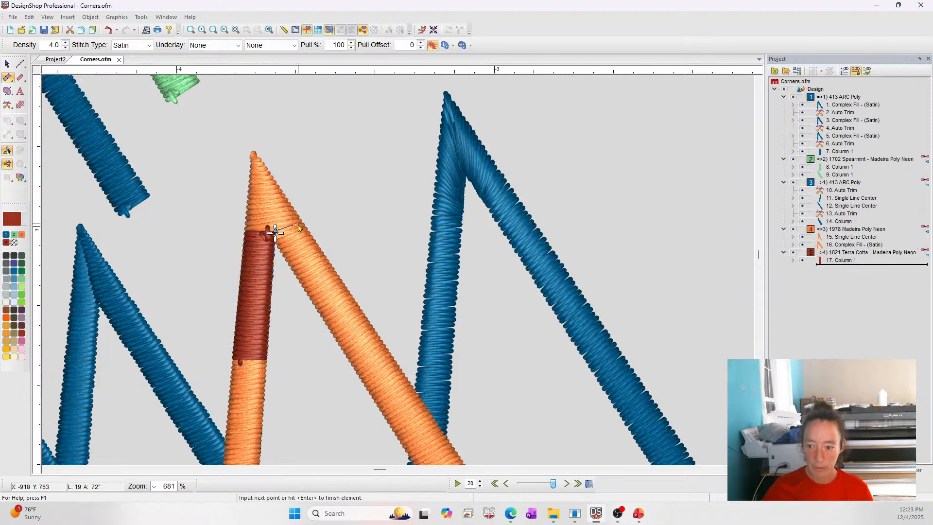
{"action": "left_click", "coordinate": [301, 222]}
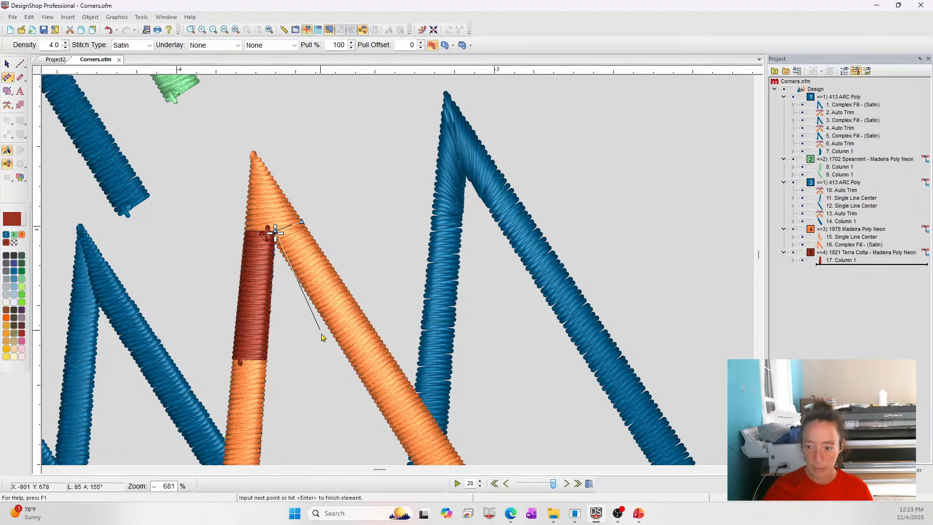
{"action": "left_click", "coordinate": [343, 351]}
{"action": "left_click", "coordinate": [376, 330]}
{"action": "key", "text": "Return"}
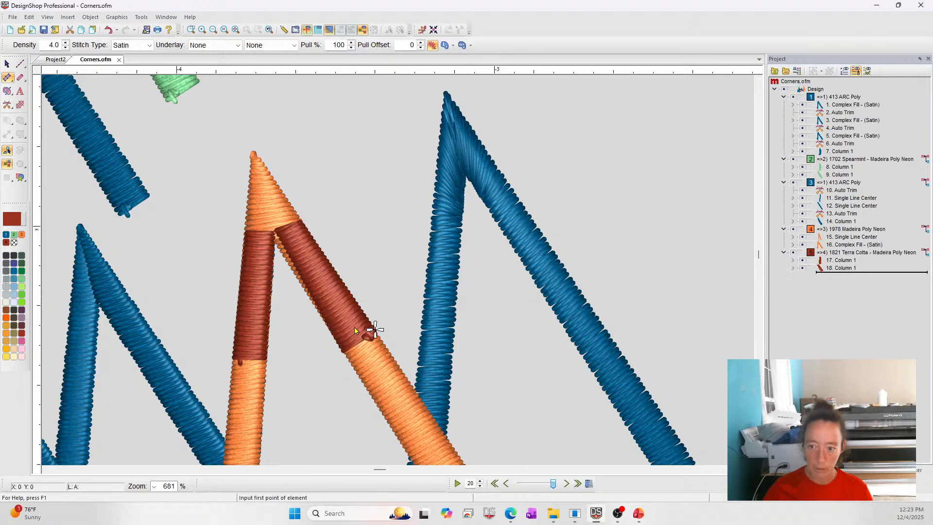
Digitize a third Column covering the tip of the orange corner above the two new columns.
{"action": "left_click", "coordinate": [245, 236]}
{"action": "left_click", "coordinate": [305, 225]}
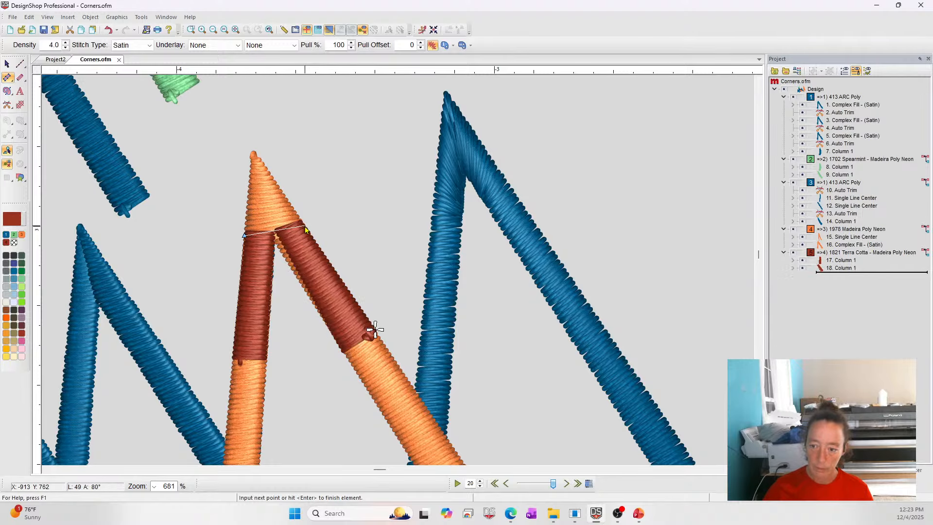
{"action": "left_click", "coordinate": [254, 155]}
{"action": "left_click", "coordinate": [263, 160]}
{"action": "key", "text": "Return"}
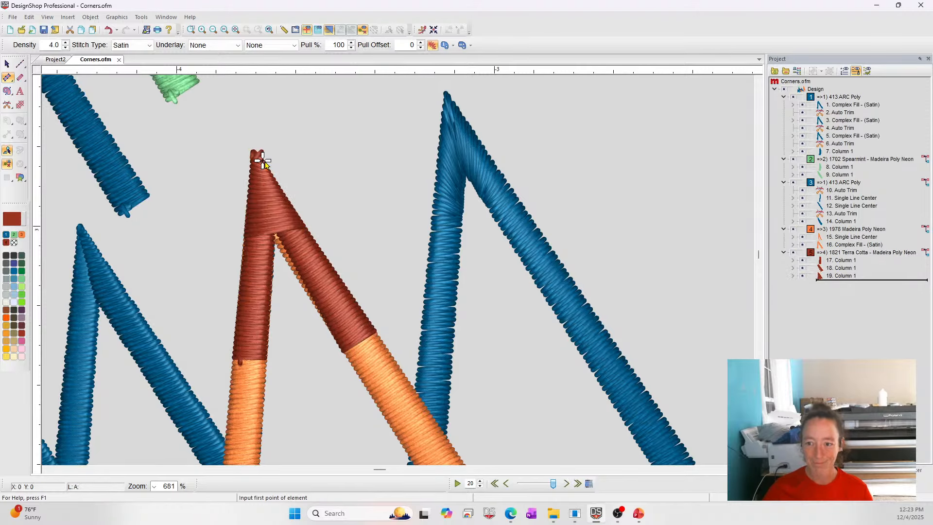
{"action": "key", "text": "Escape"}
Move the upper inner point of the right-leg terra cotta column slightly up and left.
{"action": "left_click", "coordinate": [276, 232]}
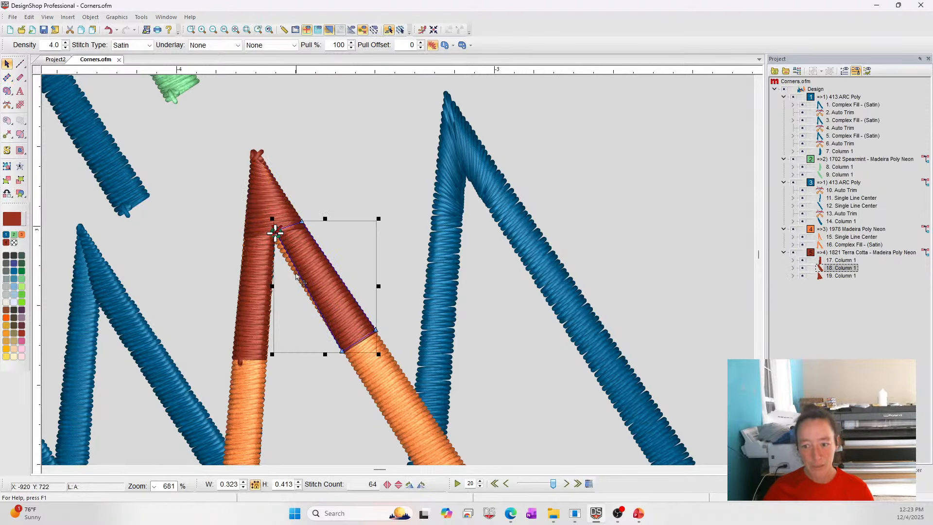
{"action": "left_click", "coordinate": [253, 258]}
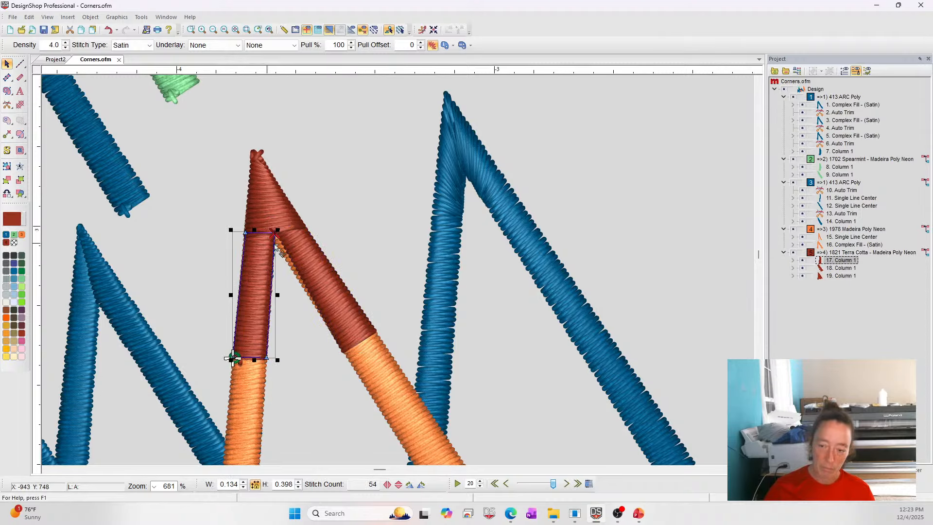
{"action": "left_click", "coordinate": [308, 269]}
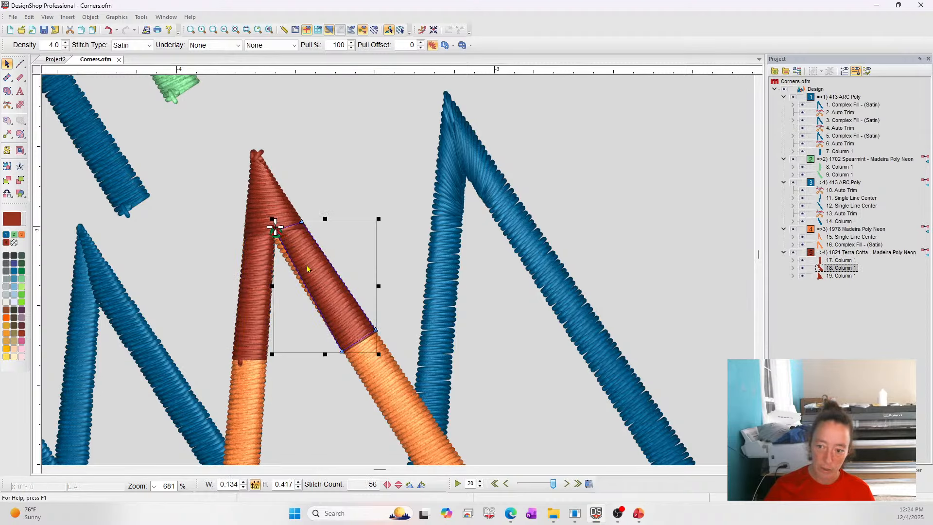
{"action": "mouse_move", "coordinate": [275, 233]}
{"action": "left_mouse_down"}
{"action": "mouse_move", "coordinate": [266, 235]}
{"action": "mouse_move", "coordinate": [305, 228]}
{"action": "mouse_move", "coordinate": [264, 224]}
{"action": "left_mouse_up"}
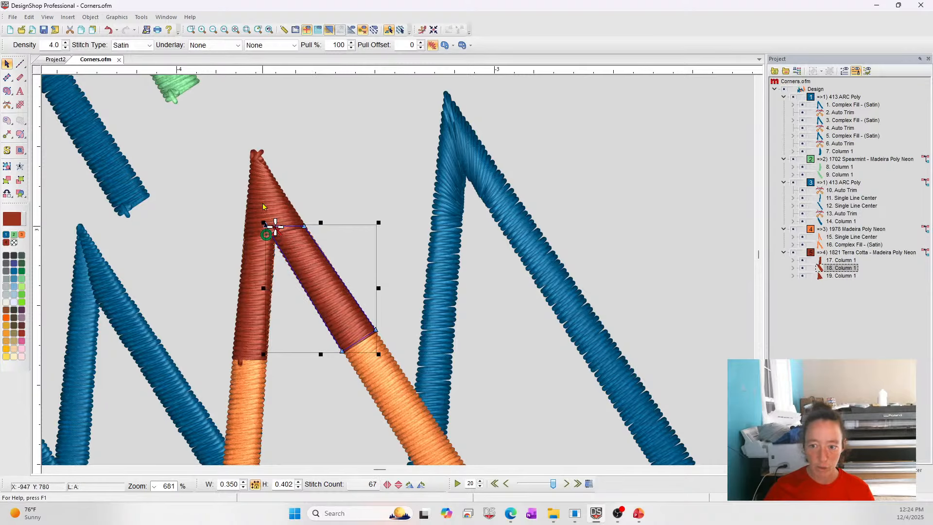
{"action": "left_click", "coordinate": [208, 170]}
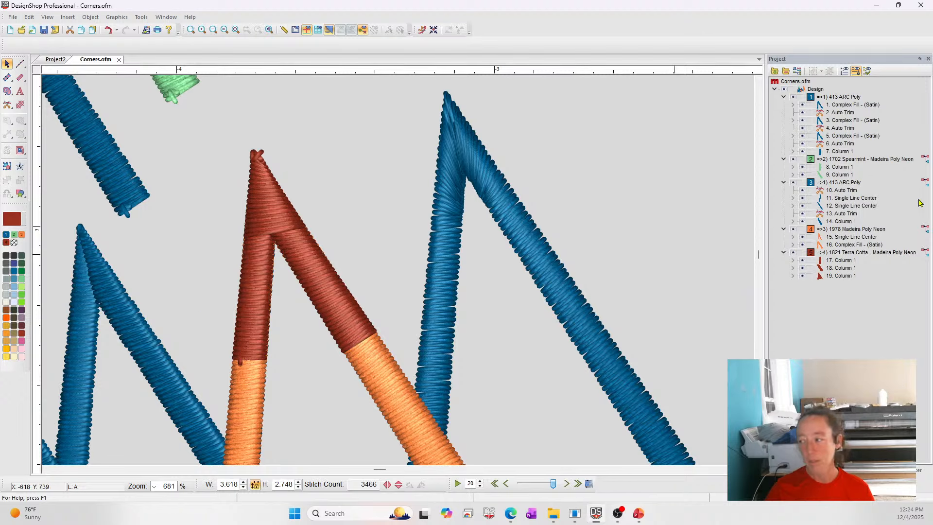
Inspect the three terra cotta columns by selecting them in the object list and on the design.
{"action": "left_click", "coordinate": [822, 267]}
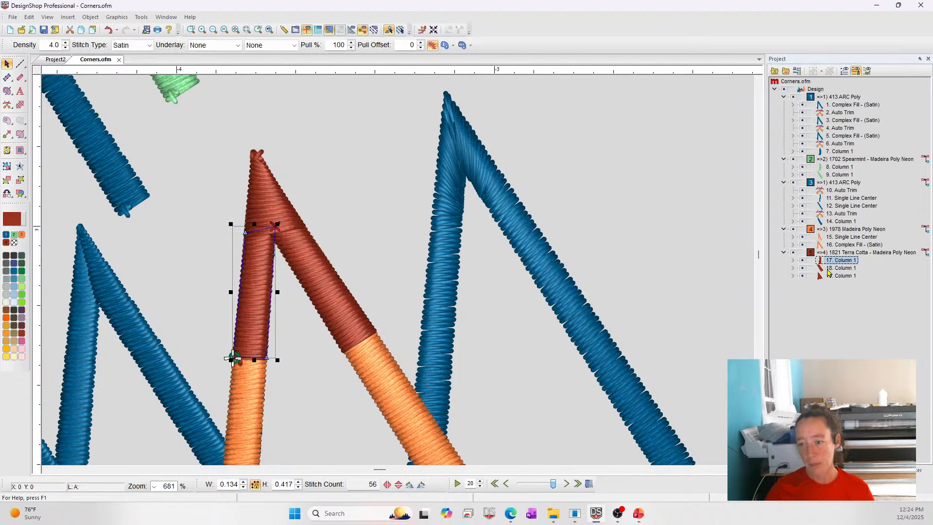
{"action": "left_click", "coordinate": [830, 261]}
{"action": "left_click", "coordinate": [833, 269]}
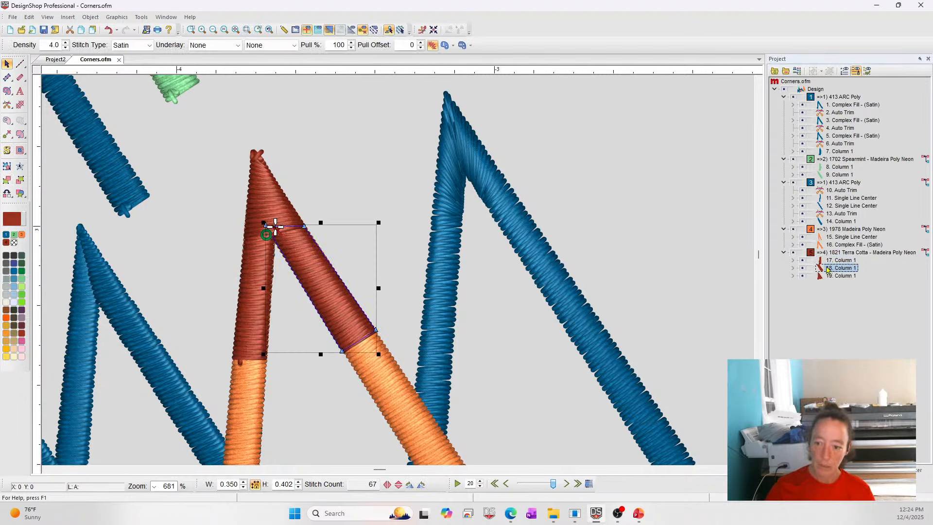
{"action": "left_click", "coordinate": [264, 201]}
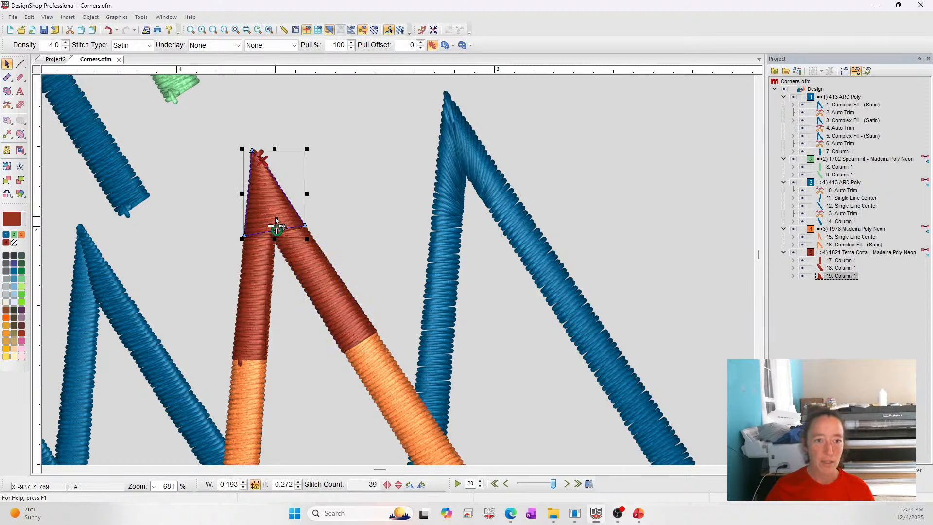
{"action": "left_click", "coordinate": [382, 261]}
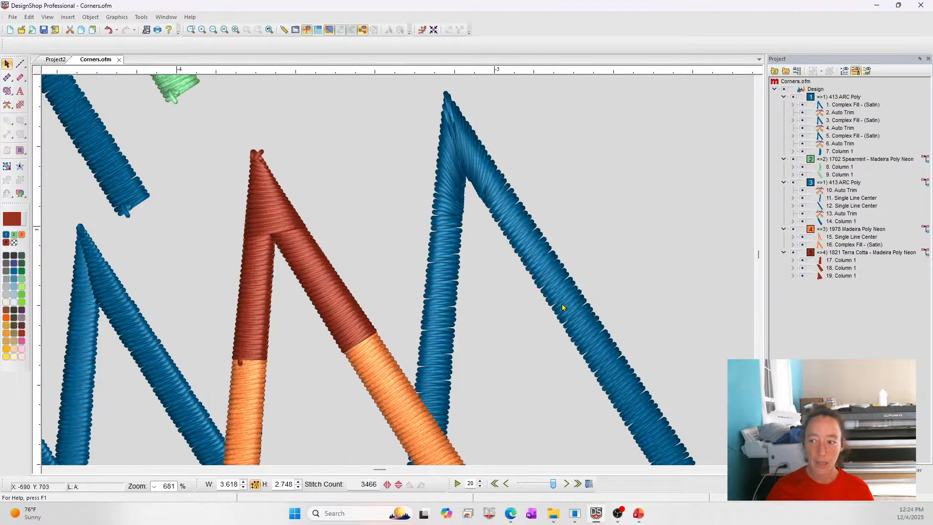
Zoom out to the whole design and review the individual corner objects.
{"action": "left_click", "coordinate": [225, 30]}
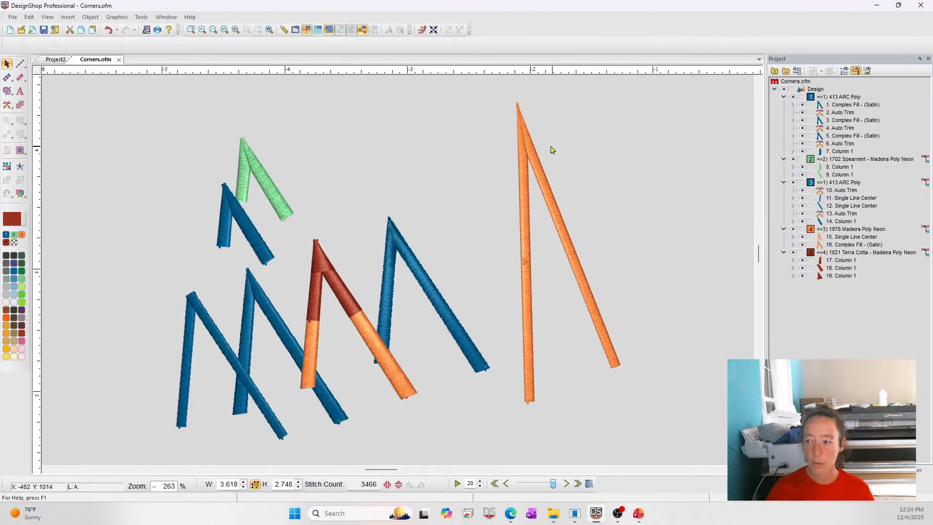
{"action": "left_click", "coordinate": [249, 176]}
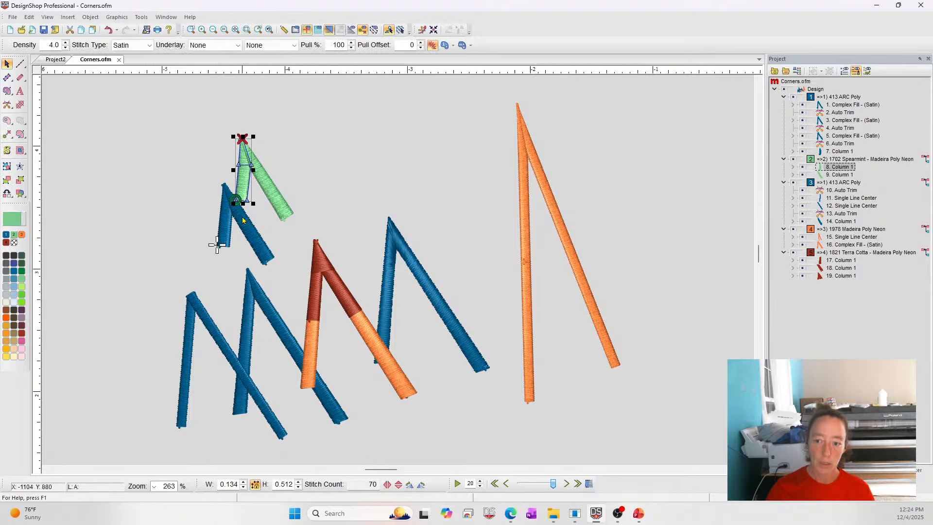
{"action": "left_click", "coordinate": [201, 309]}
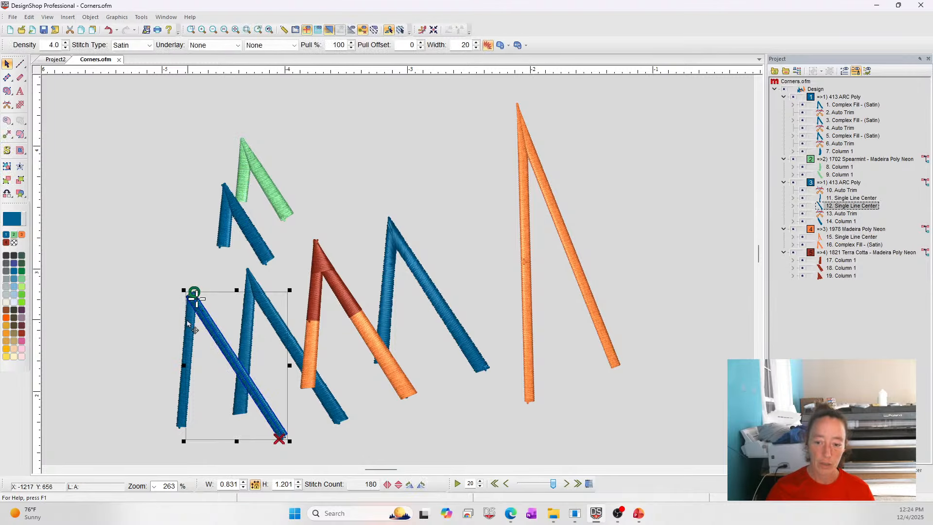
{"action": "left_click", "coordinate": [827, 178]}
{"action": "left_click", "coordinate": [162, 241]}
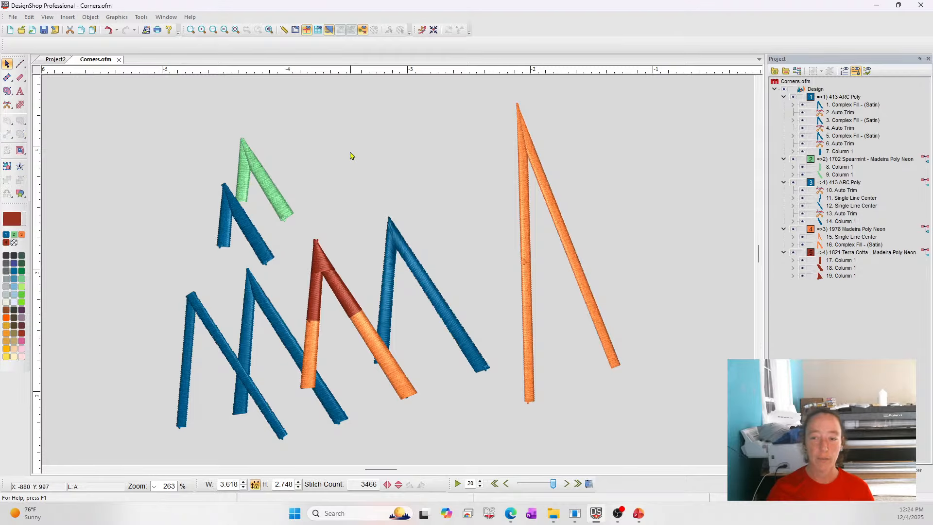
Select the green corner and move it up and to the right, away from the blue corners.
{"action": "left_click", "coordinate": [531, 157]}
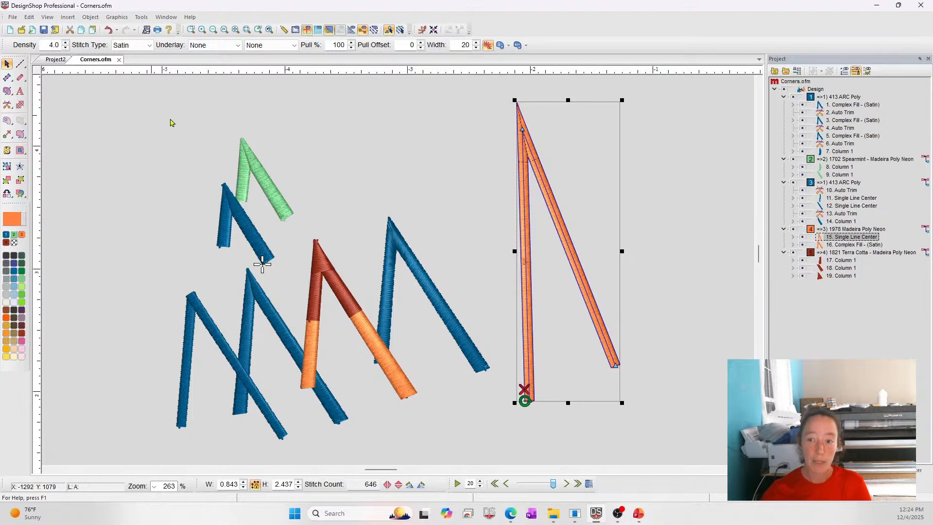
{"action": "mouse_move", "coordinate": [152, 115]}
{"action": "left_mouse_down"}
{"action": "mouse_move", "coordinate": [323, 282]}
{"action": "mouse_move", "coordinate": [297, 270]}
{"action": "left_mouse_up"}
{"action": "left_click", "coordinate": [210, 131]}
{"action": "left_click_drag", "start_coordinate": [218, 123], "coordinate": [330, 231]}
{"action": "left_click_drag", "start_coordinate": [271, 177], "coordinate": [321, 148]}
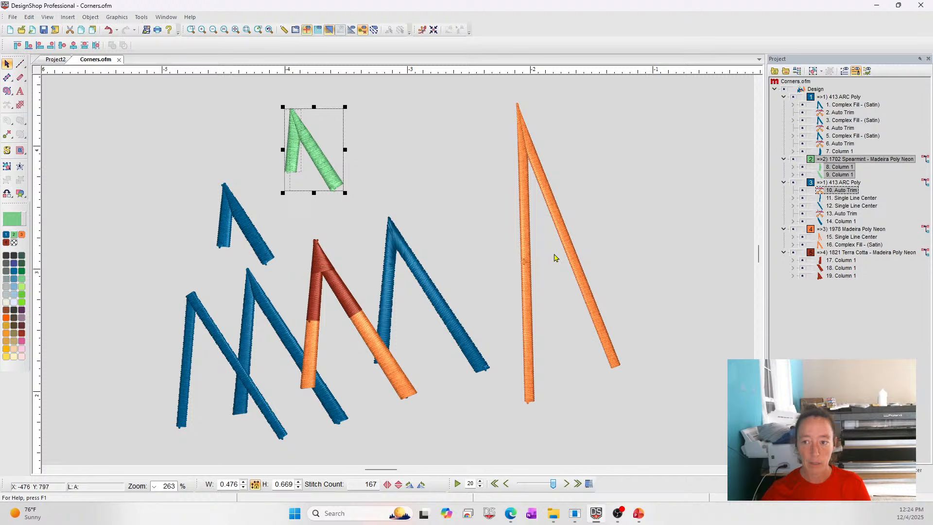
{"action": "left_click", "coordinate": [430, 129]}
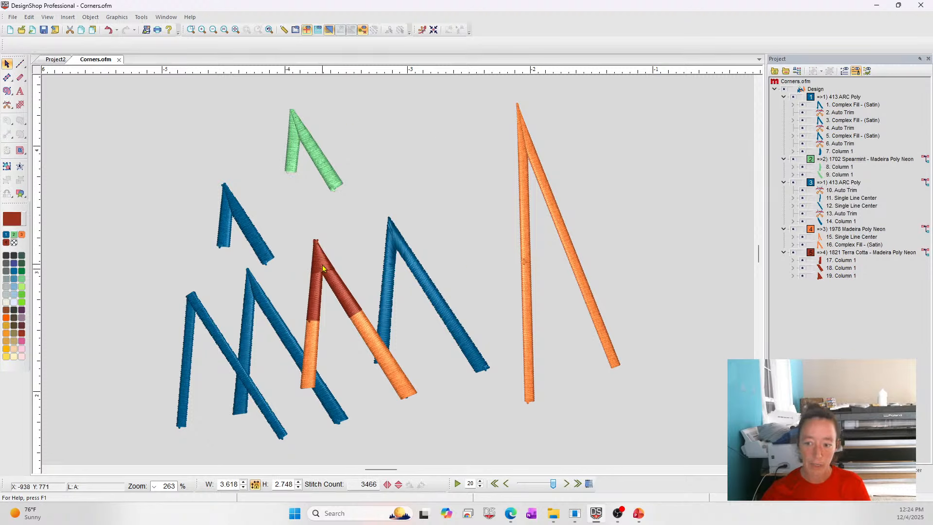
Delete the three terra cotta columns from the orange corner.
{"action": "left_click", "coordinate": [323, 268]}
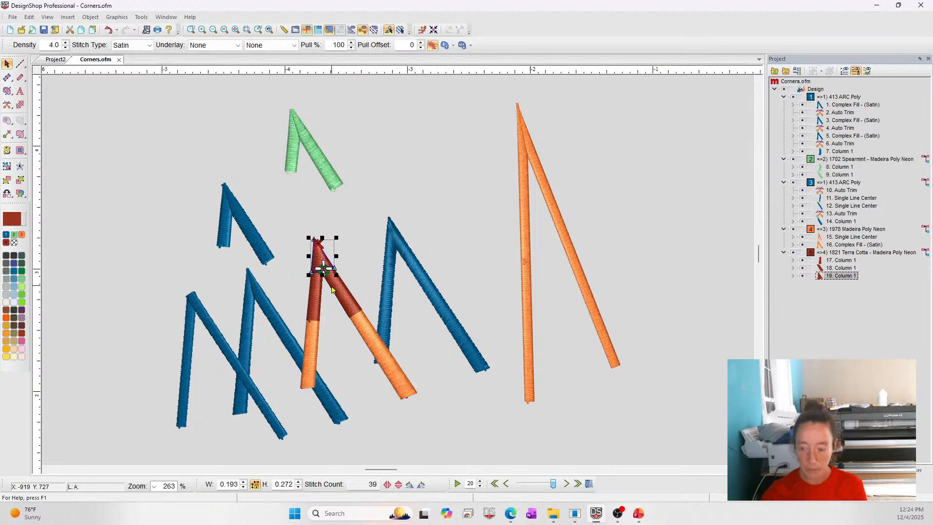
{"action": "key", "text": "Delete"}
{"action": "key", "text": "Delete"}
{"action": "key", "text": "Delete"}
{"action": "left_click", "coordinate": [413, 181]}
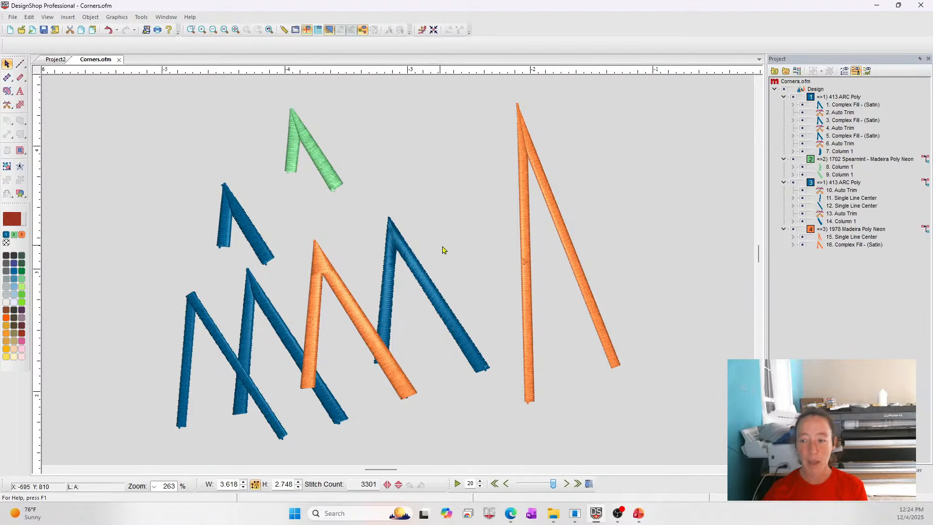
{"action": "scroll", "coordinate": [541, 200], "scroll_direction": "up", "scroll_amount": 3}
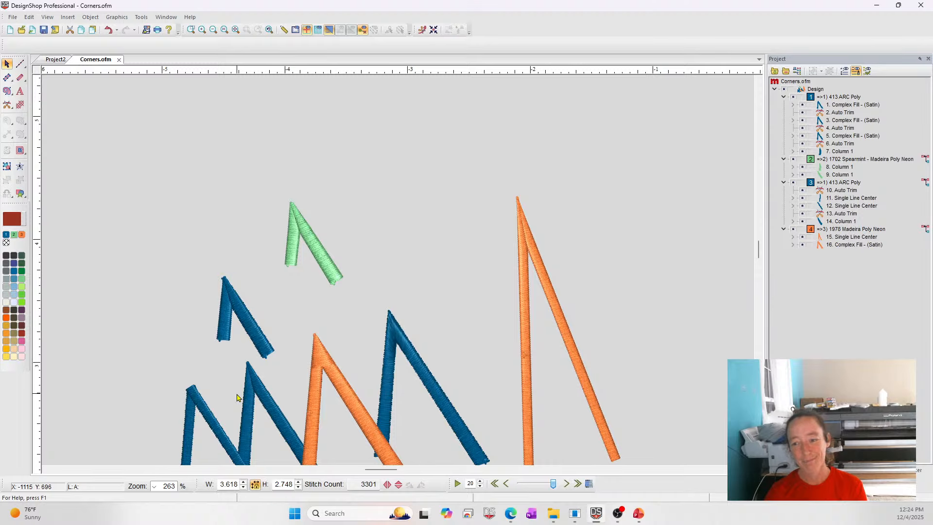
{"action": "left_click_drag", "start_coordinate": [267, 187], "coordinate": [403, 333]}
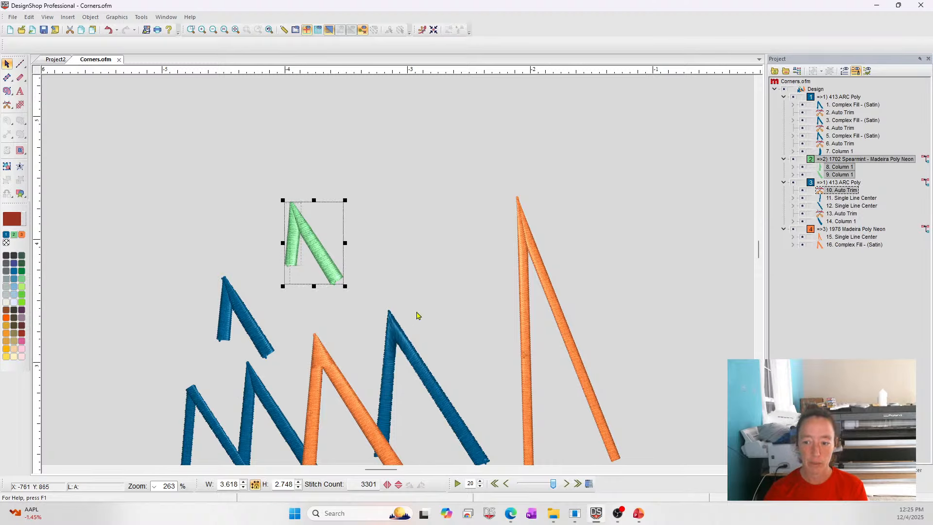
{"action": "left_click", "coordinate": [465, 299]}
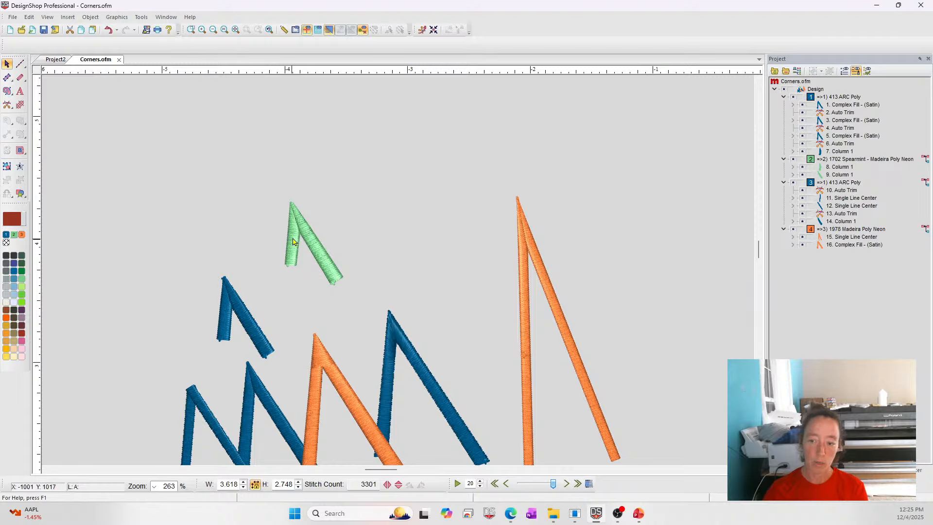
Switch to the PowerPoint slide show window.
{"action": "left_click", "coordinate": [516, 254]}
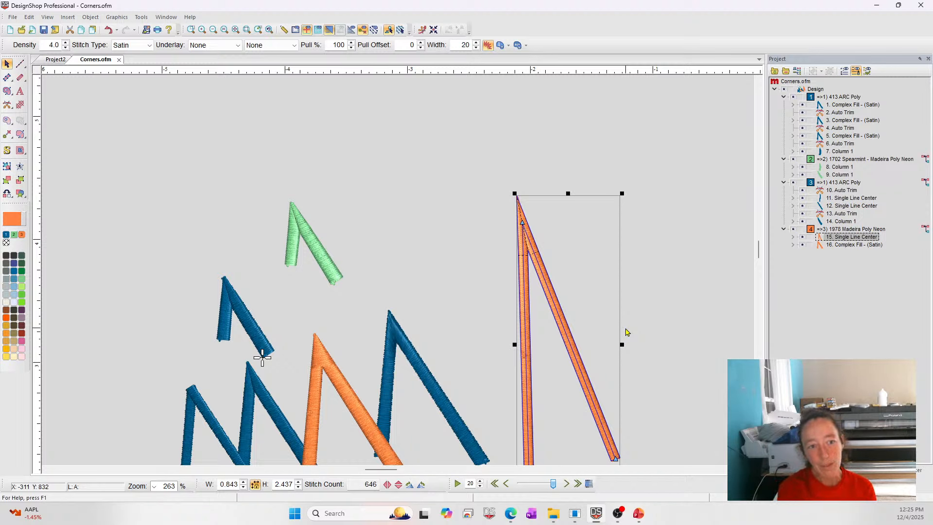
{"action": "key", "text": "super+e"}
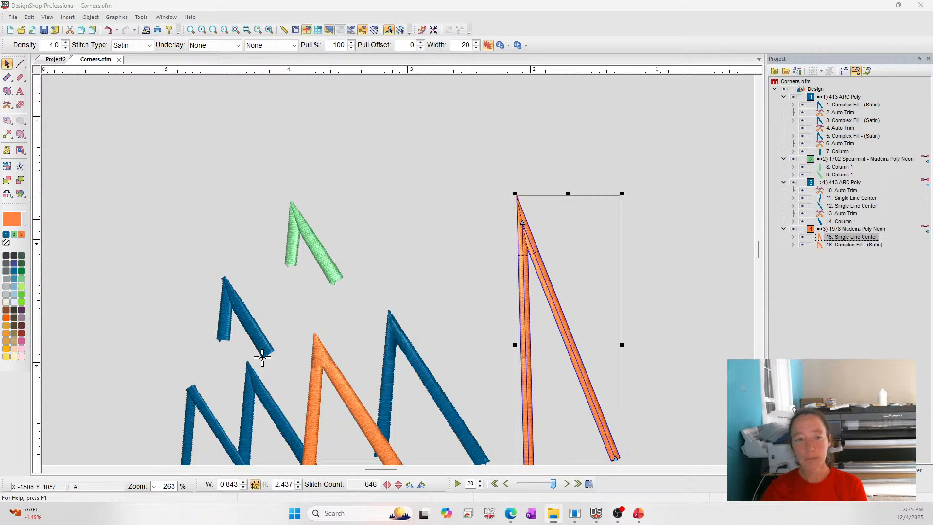
{"action": "mouse_move", "coordinate": [639, 513]}
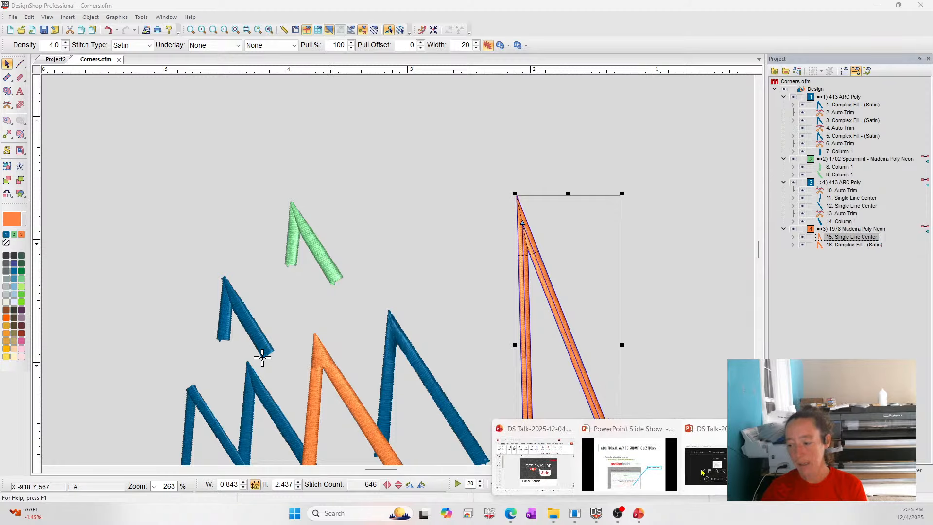
{"action": "left_click", "coordinate": [622, 467]}
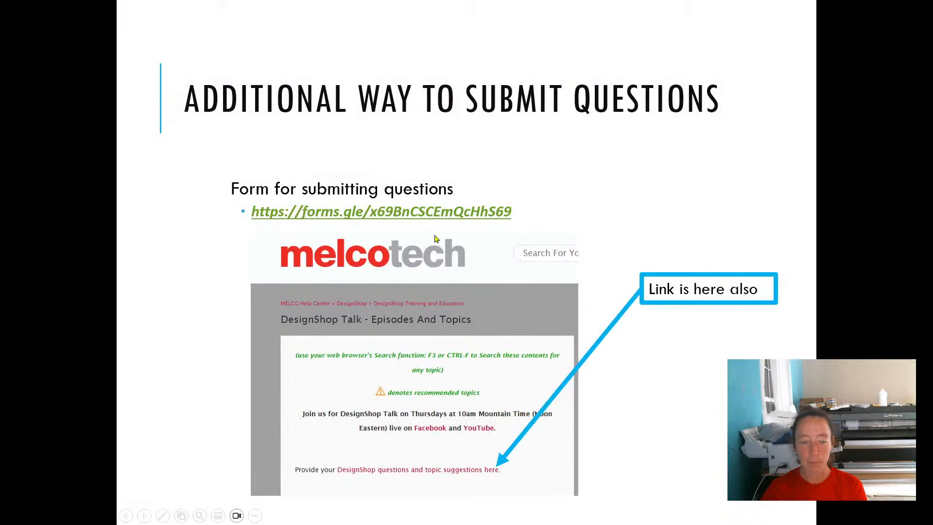